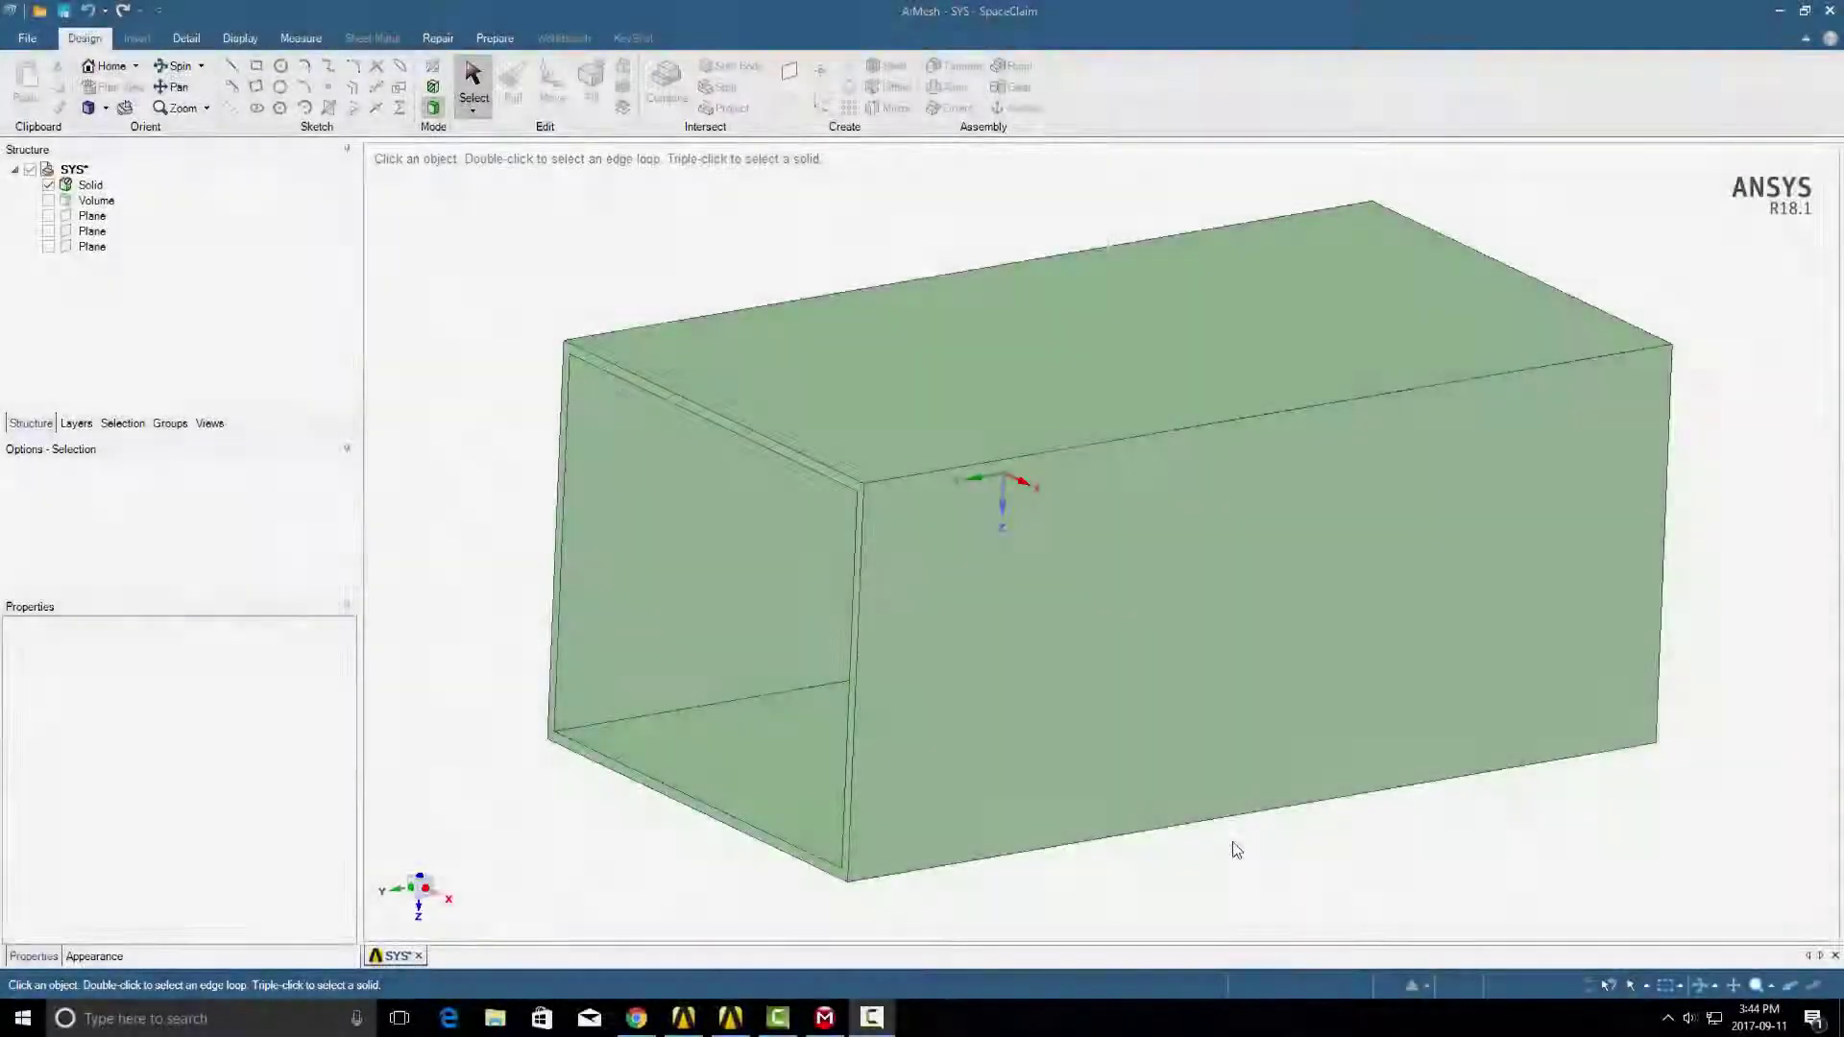
Orbit and zoom around the box to inspect the perforated plate inside.
{"action": "left_click", "coordinate": [1093, 805]}
{"action": "left_click", "coordinate": [517, 444]}
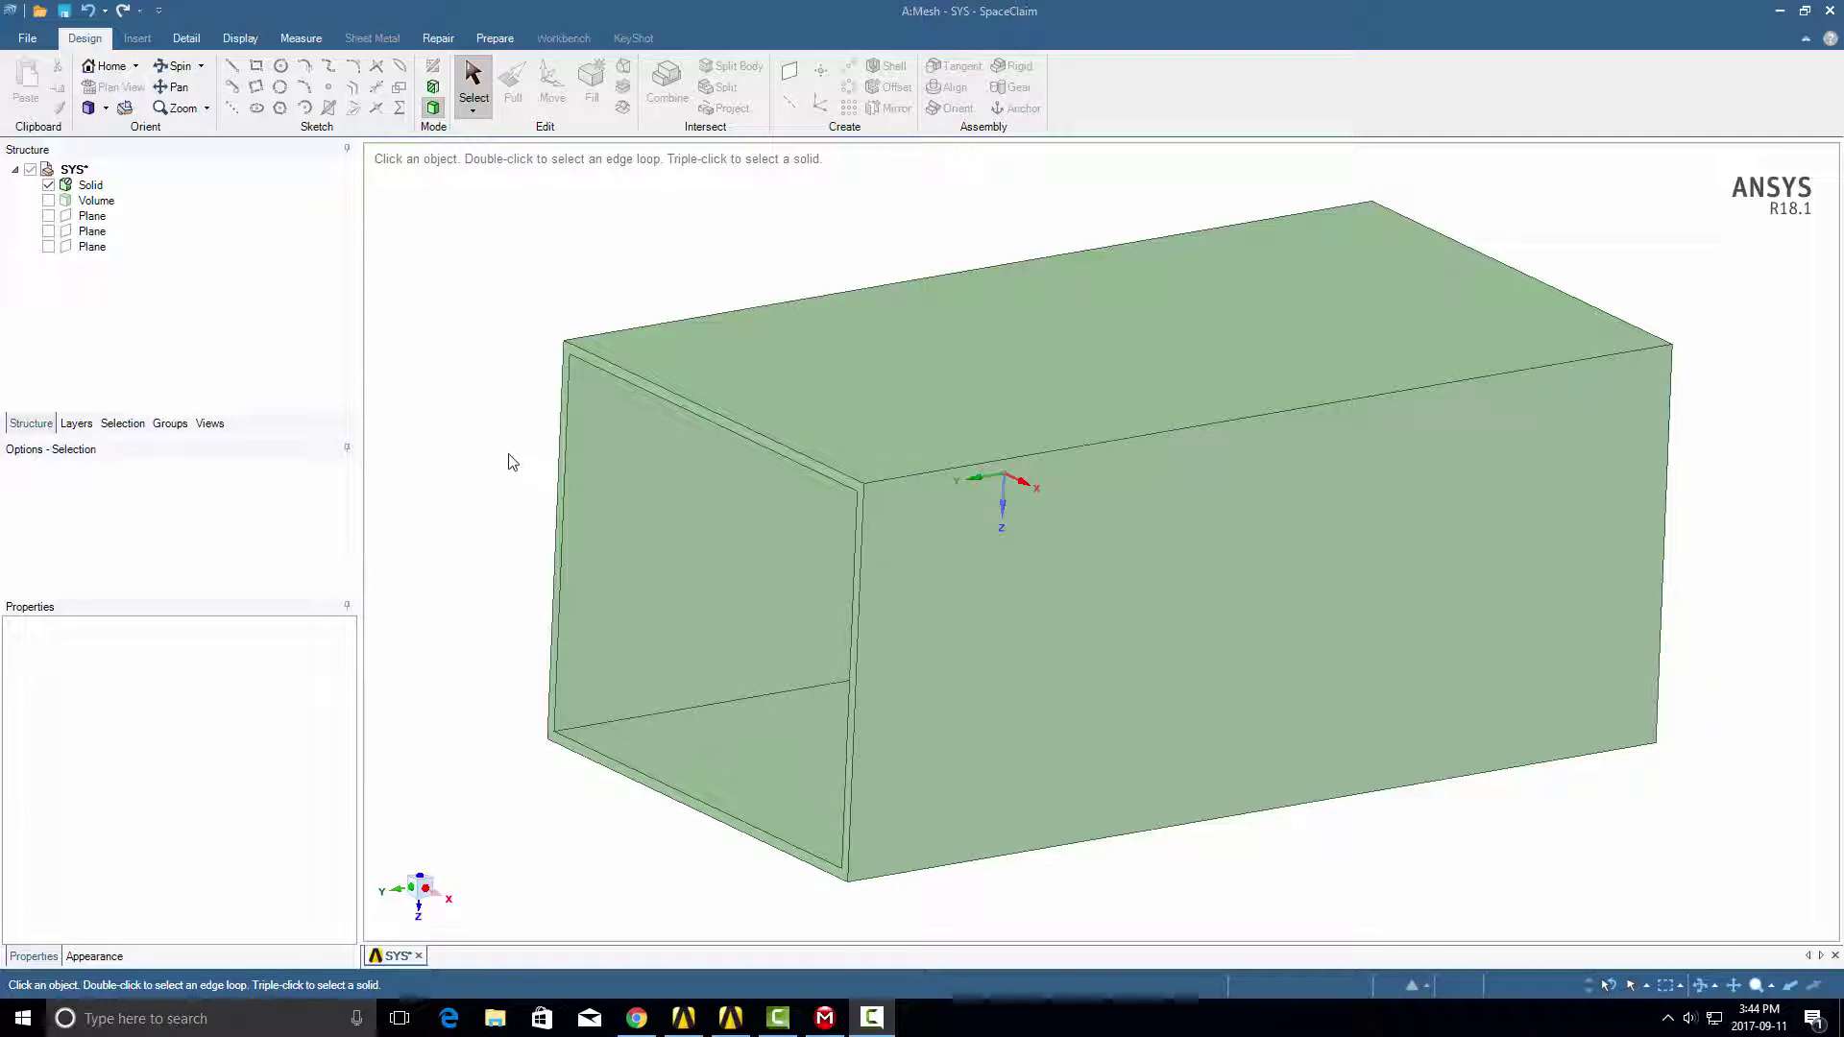
{"action": "middle_click_drag", "start_coordinate": [509, 463], "coordinate": [653, 538]}
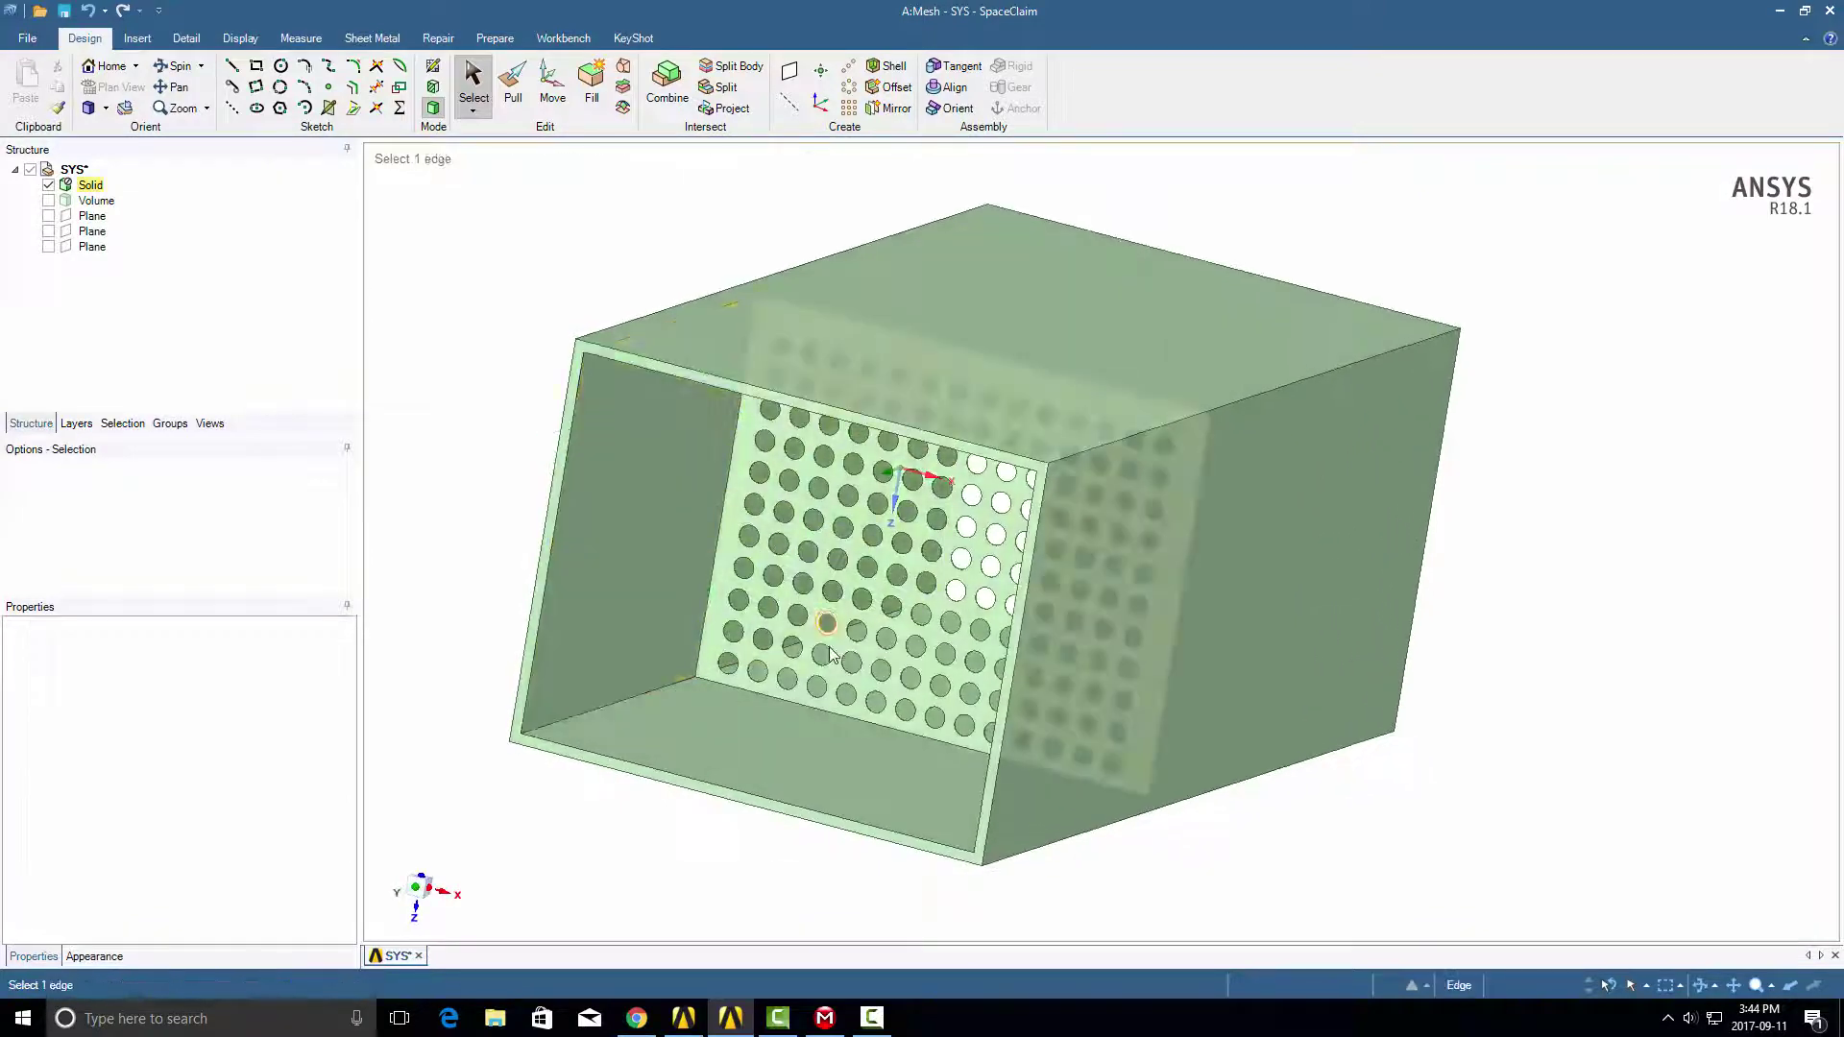
{"action": "scroll", "coordinate": [832, 655], "scroll_direction": "up", "scroll_amount": 10}
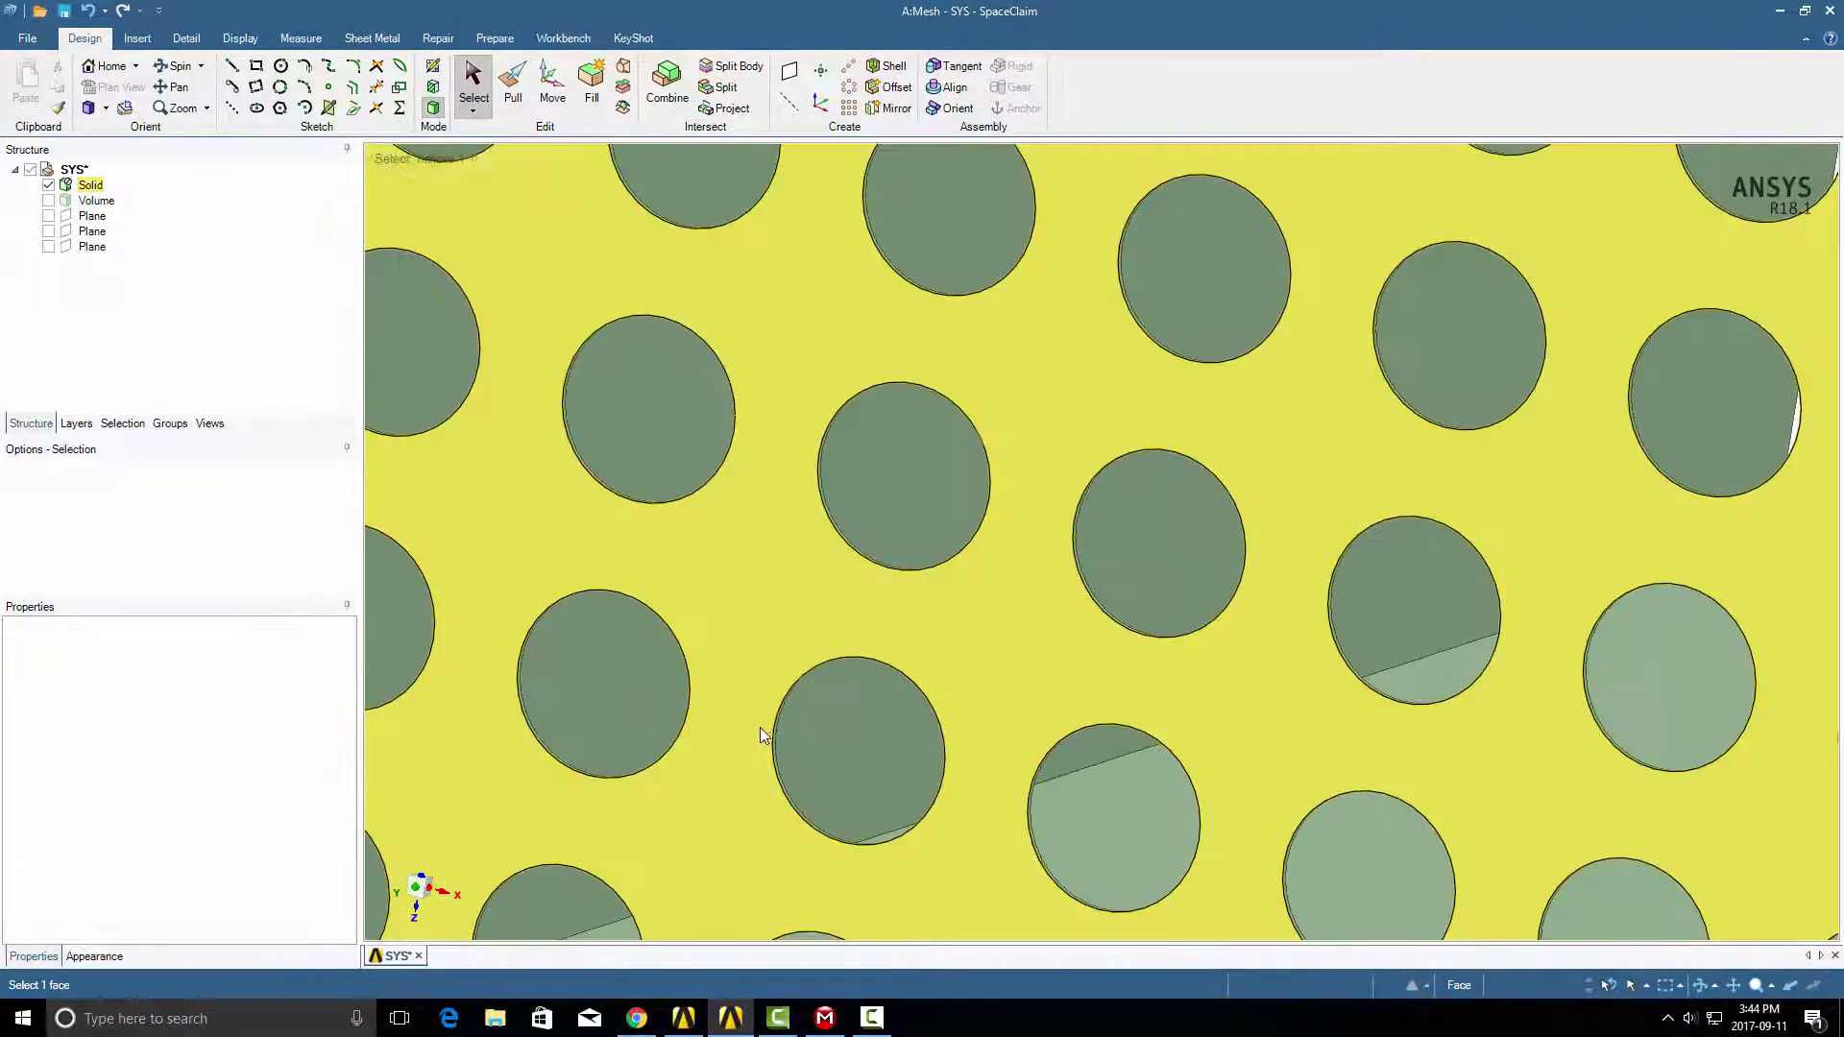
{"action": "scroll", "coordinate": [832, 521], "scroll_direction": "up", "scroll_amount": 5}
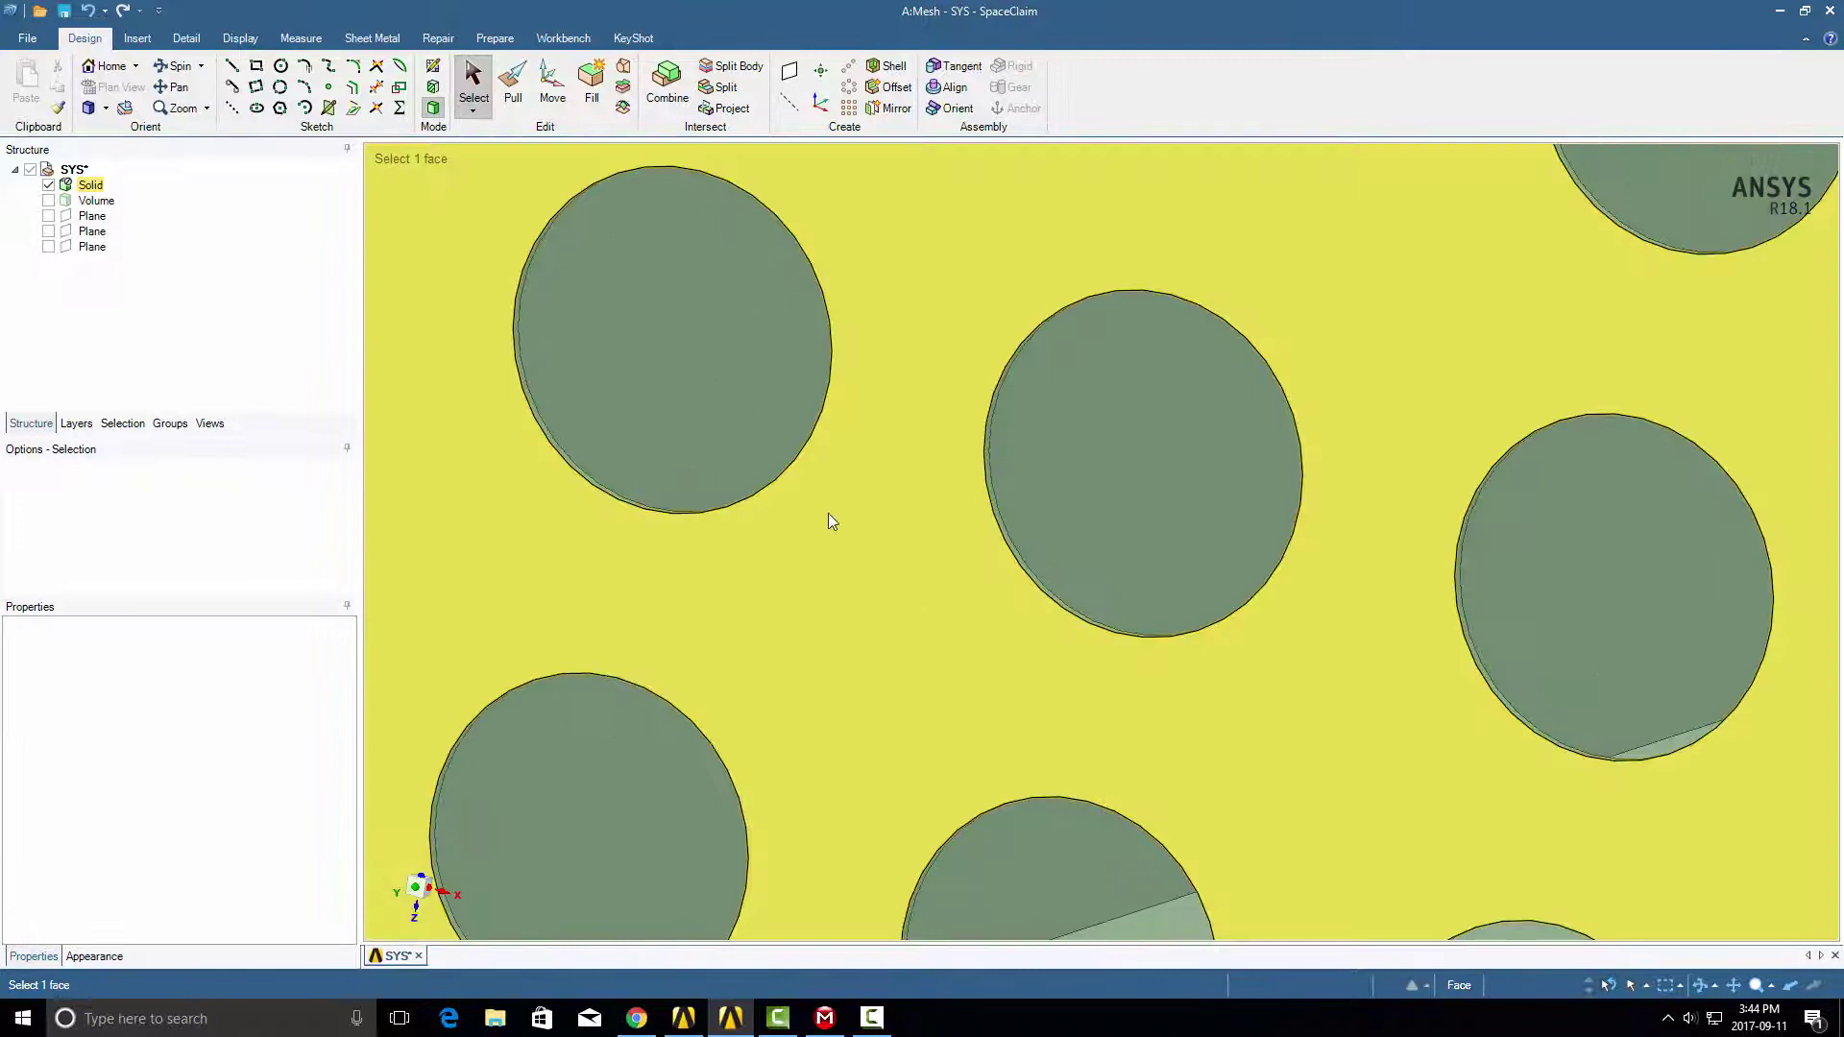
{"action": "scroll", "coordinate": [831, 521], "scroll_direction": "down", "scroll_amount": 2}
{"action": "middle_click_drag", "start_coordinate": [1103, 659], "coordinate": [884, 547]}
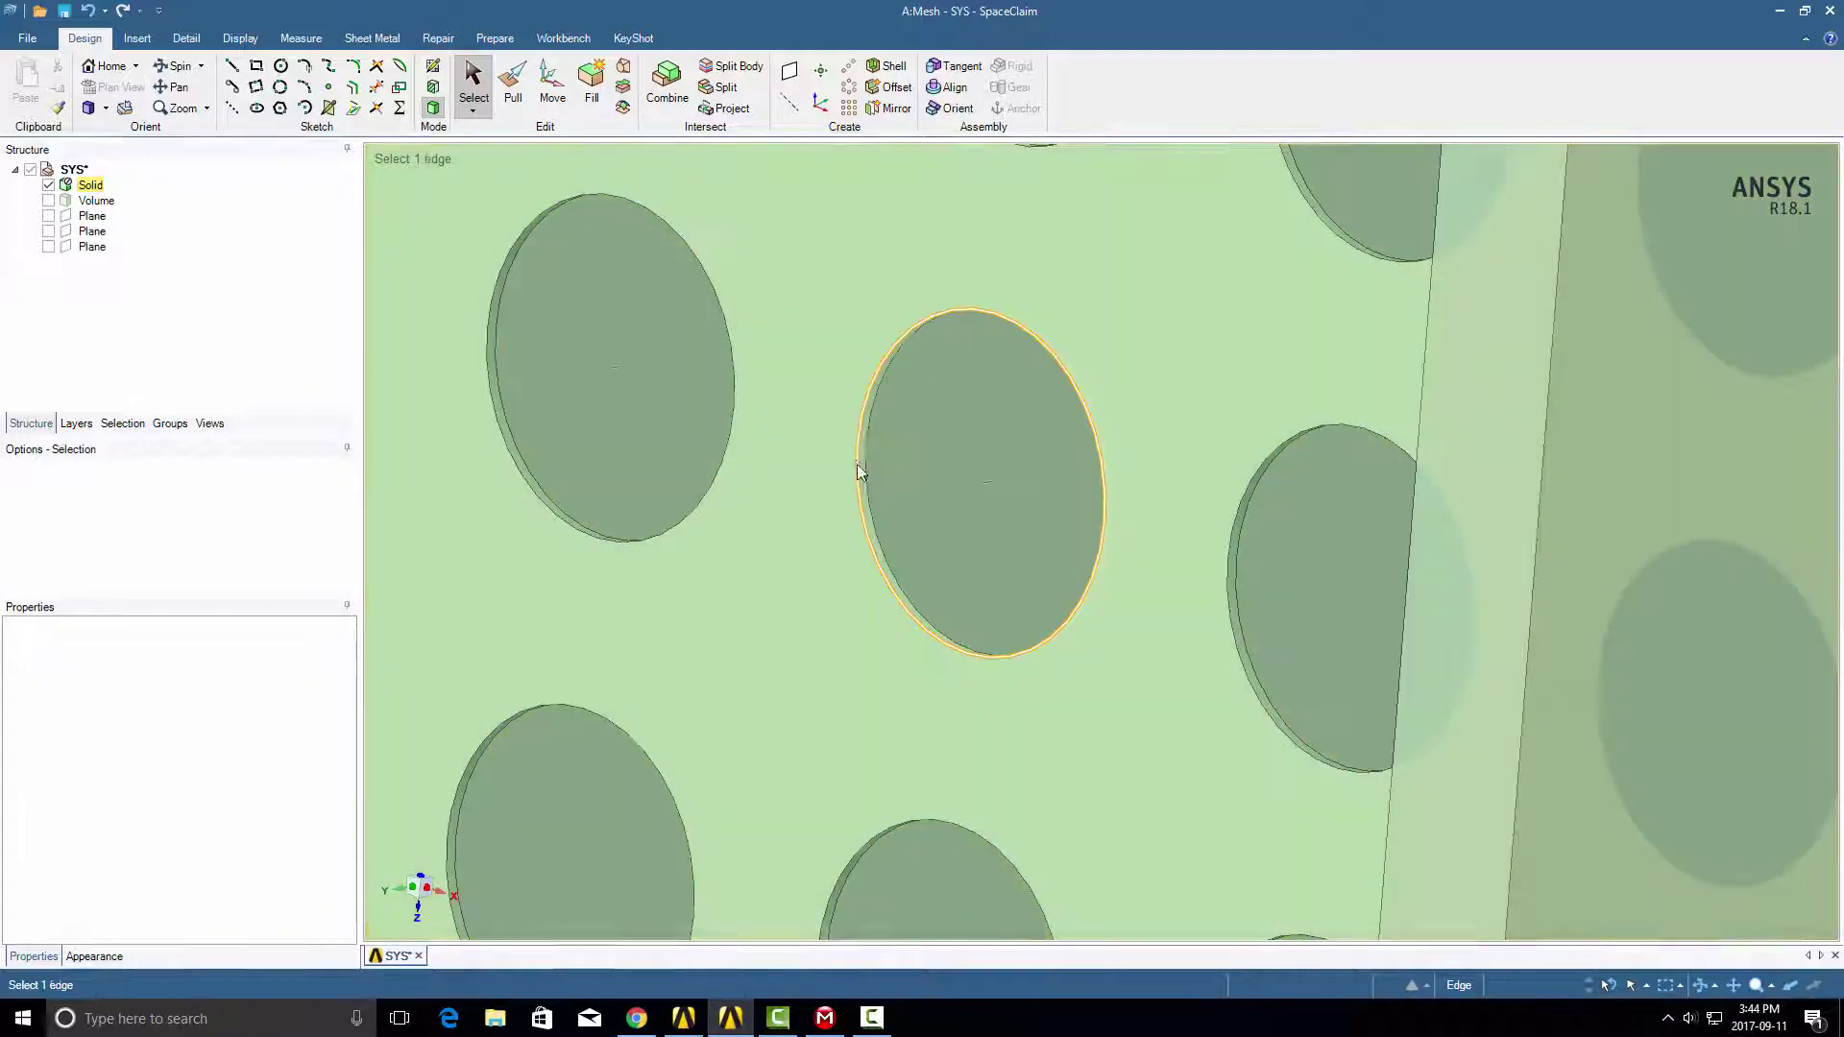
{"action": "scroll", "coordinate": [954, 565], "scroll_direction": "down", "scroll_amount": 6}
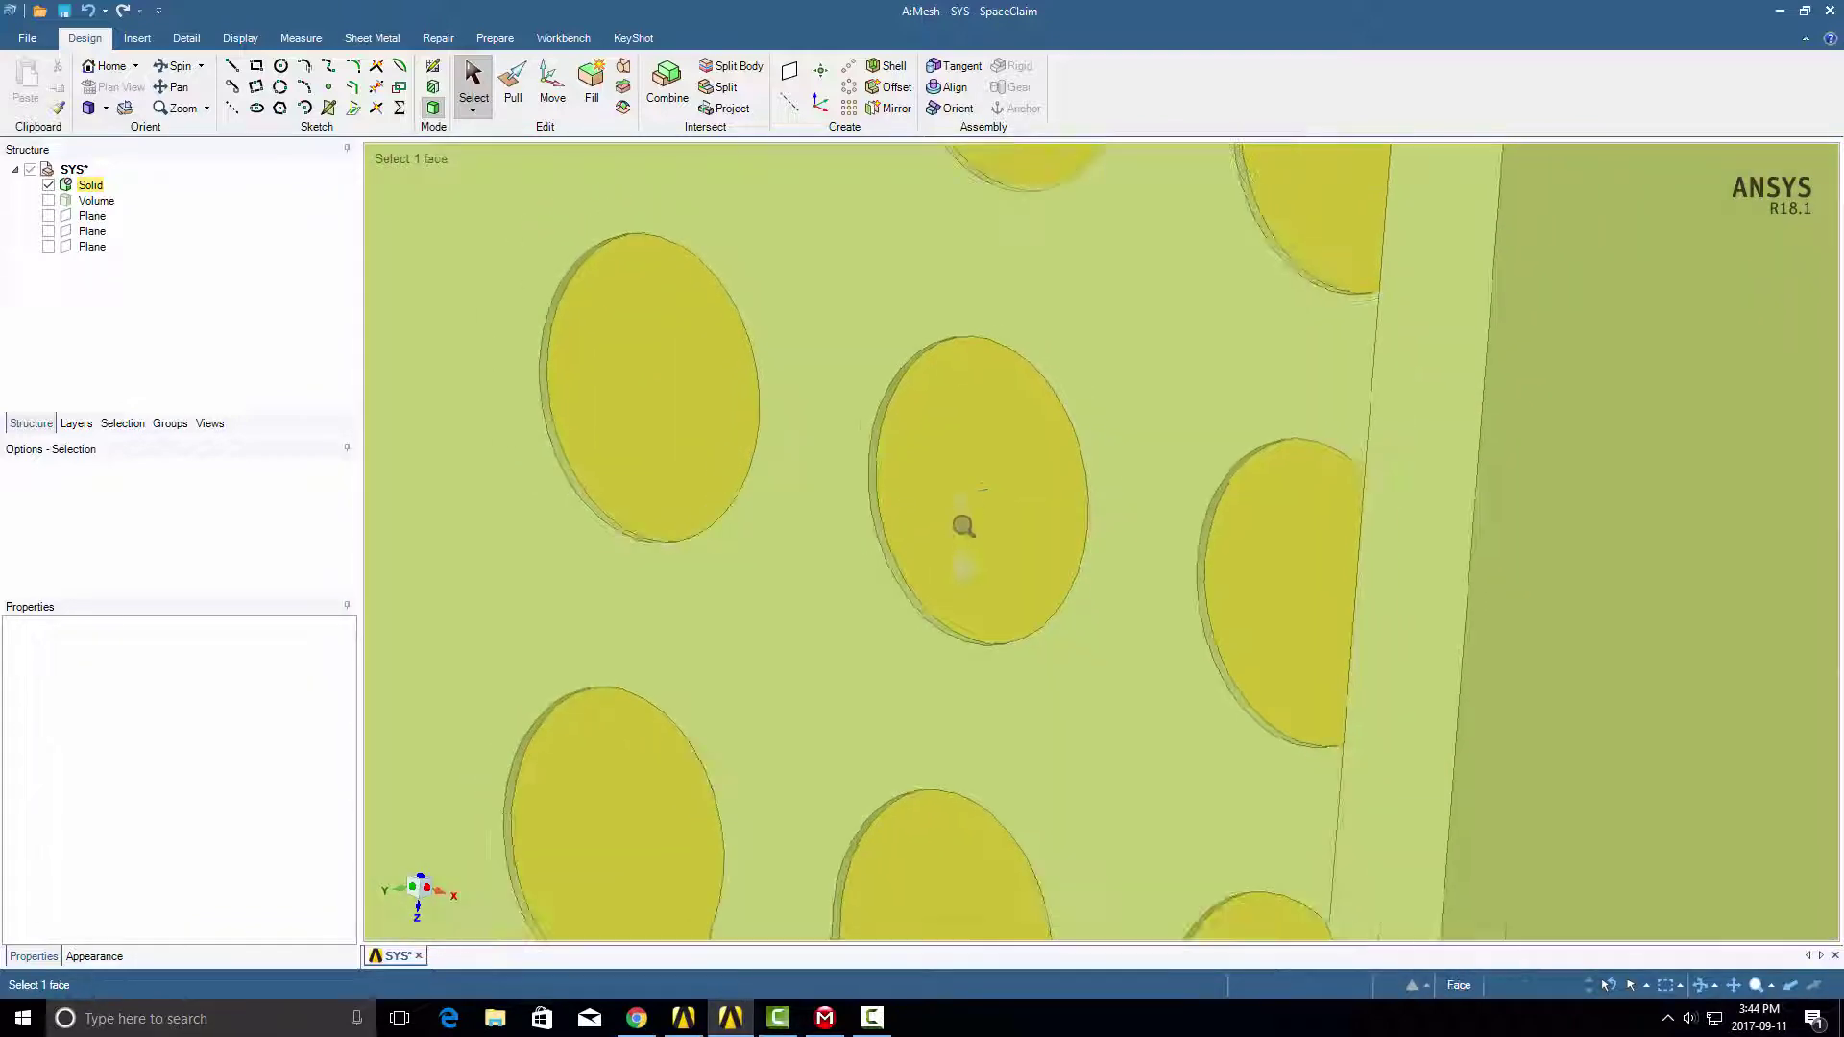
{"action": "scroll", "coordinate": [1040, 502], "scroll_direction": "down", "scroll_amount": 3}
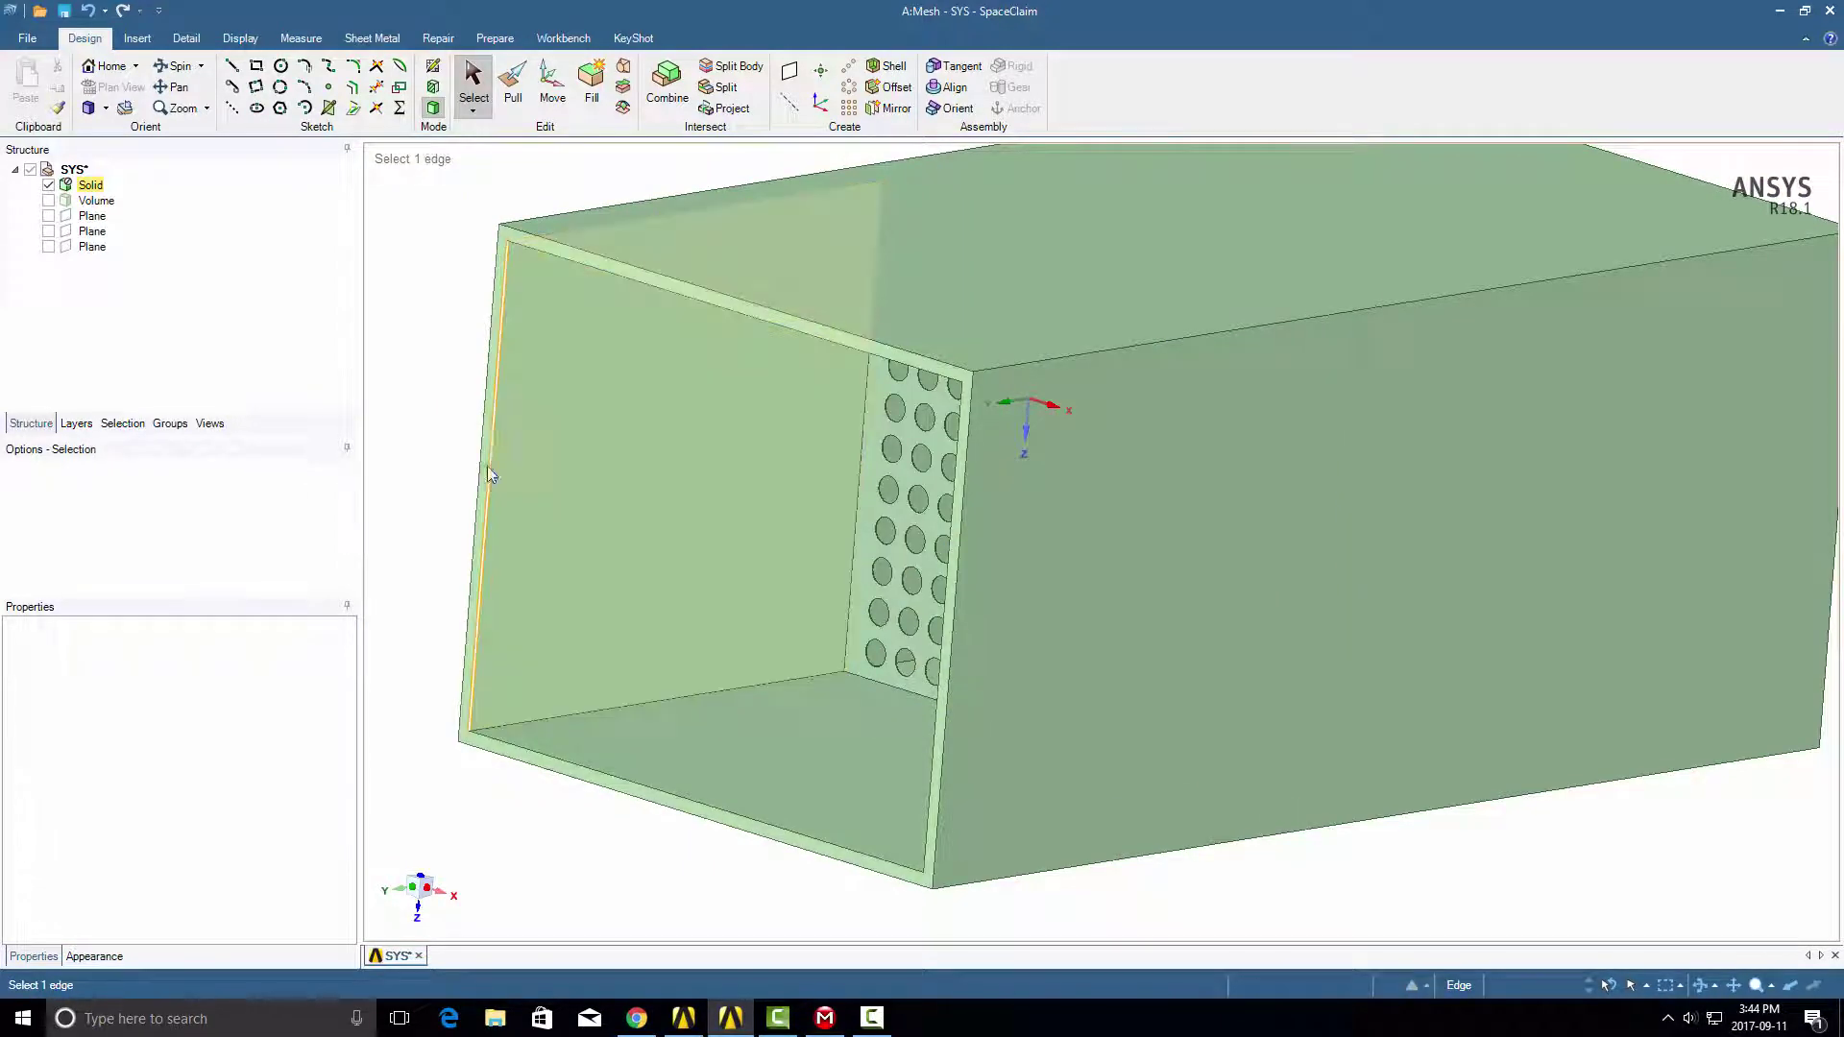
{"action": "middle_click_drag", "start_coordinate": [418, 300], "coordinate": [466, 262]}
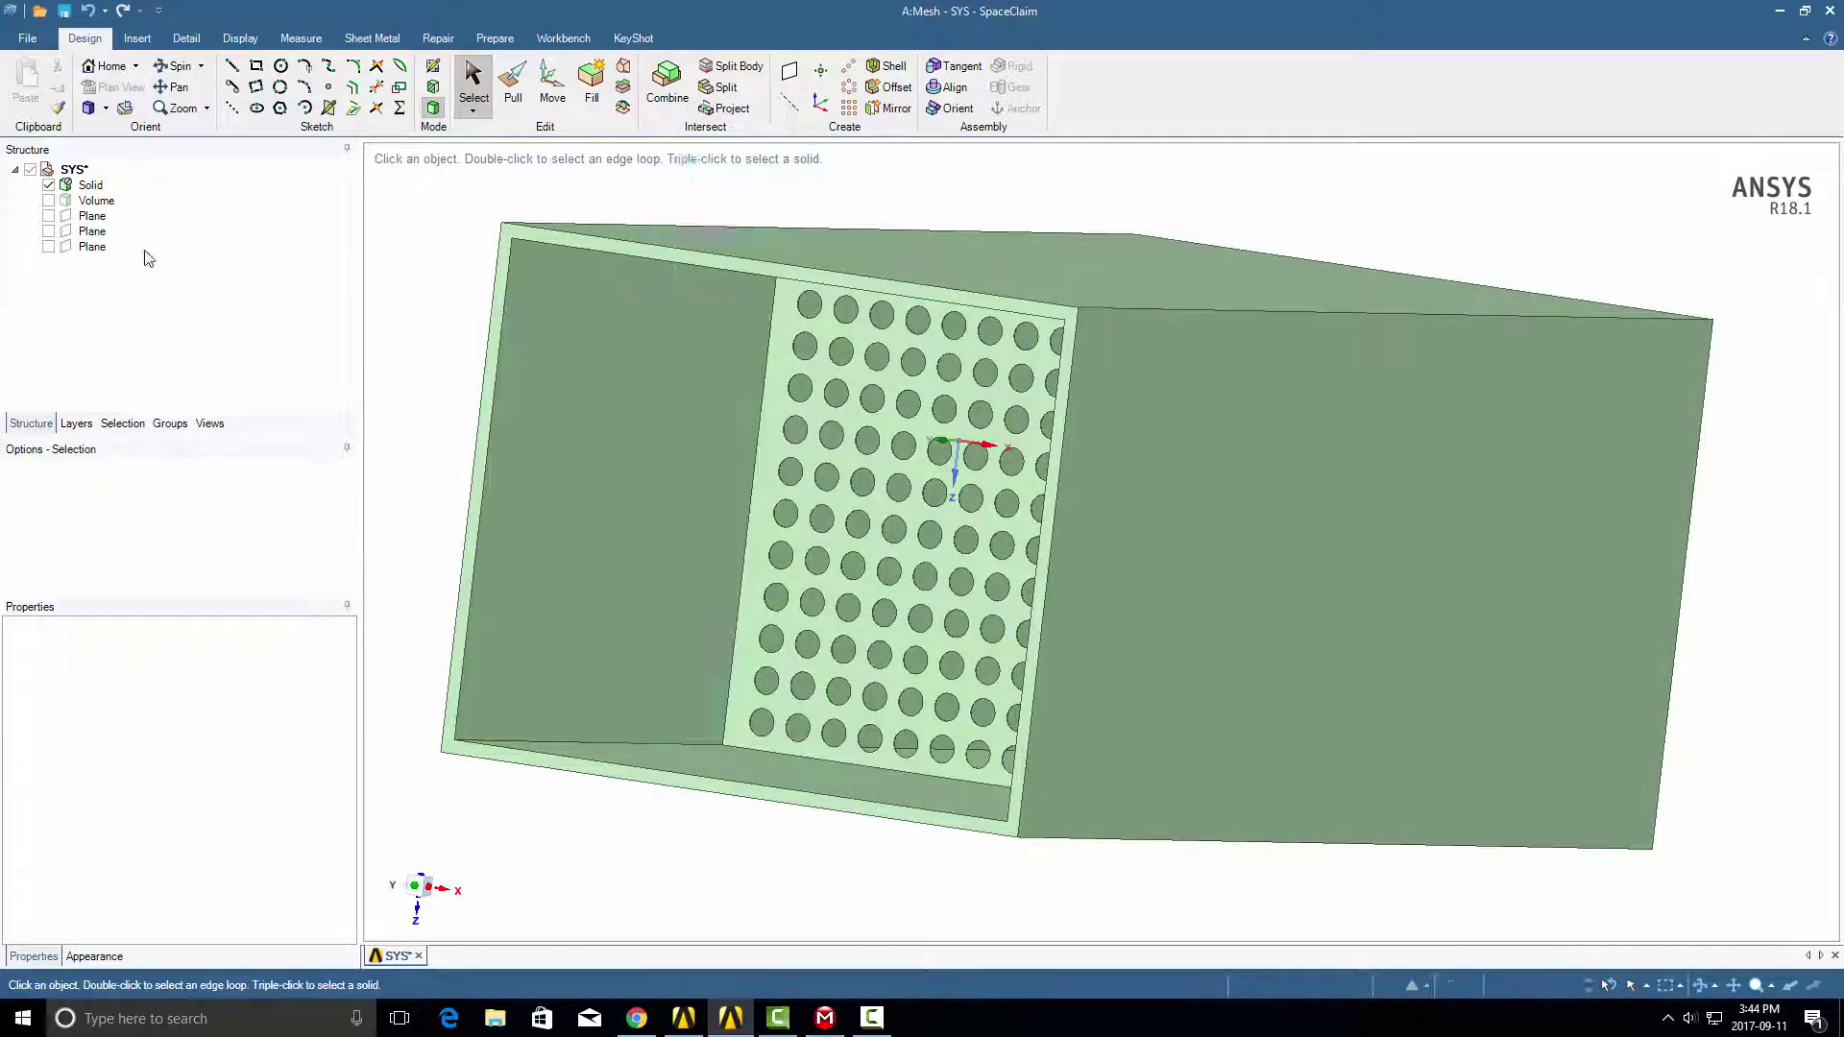
Hide the Solid body, show only the Volume body, and orbit around it.
{"action": "left_click", "coordinate": [48, 199]}
{"action": "left_click", "coordinate": [48, 184]}
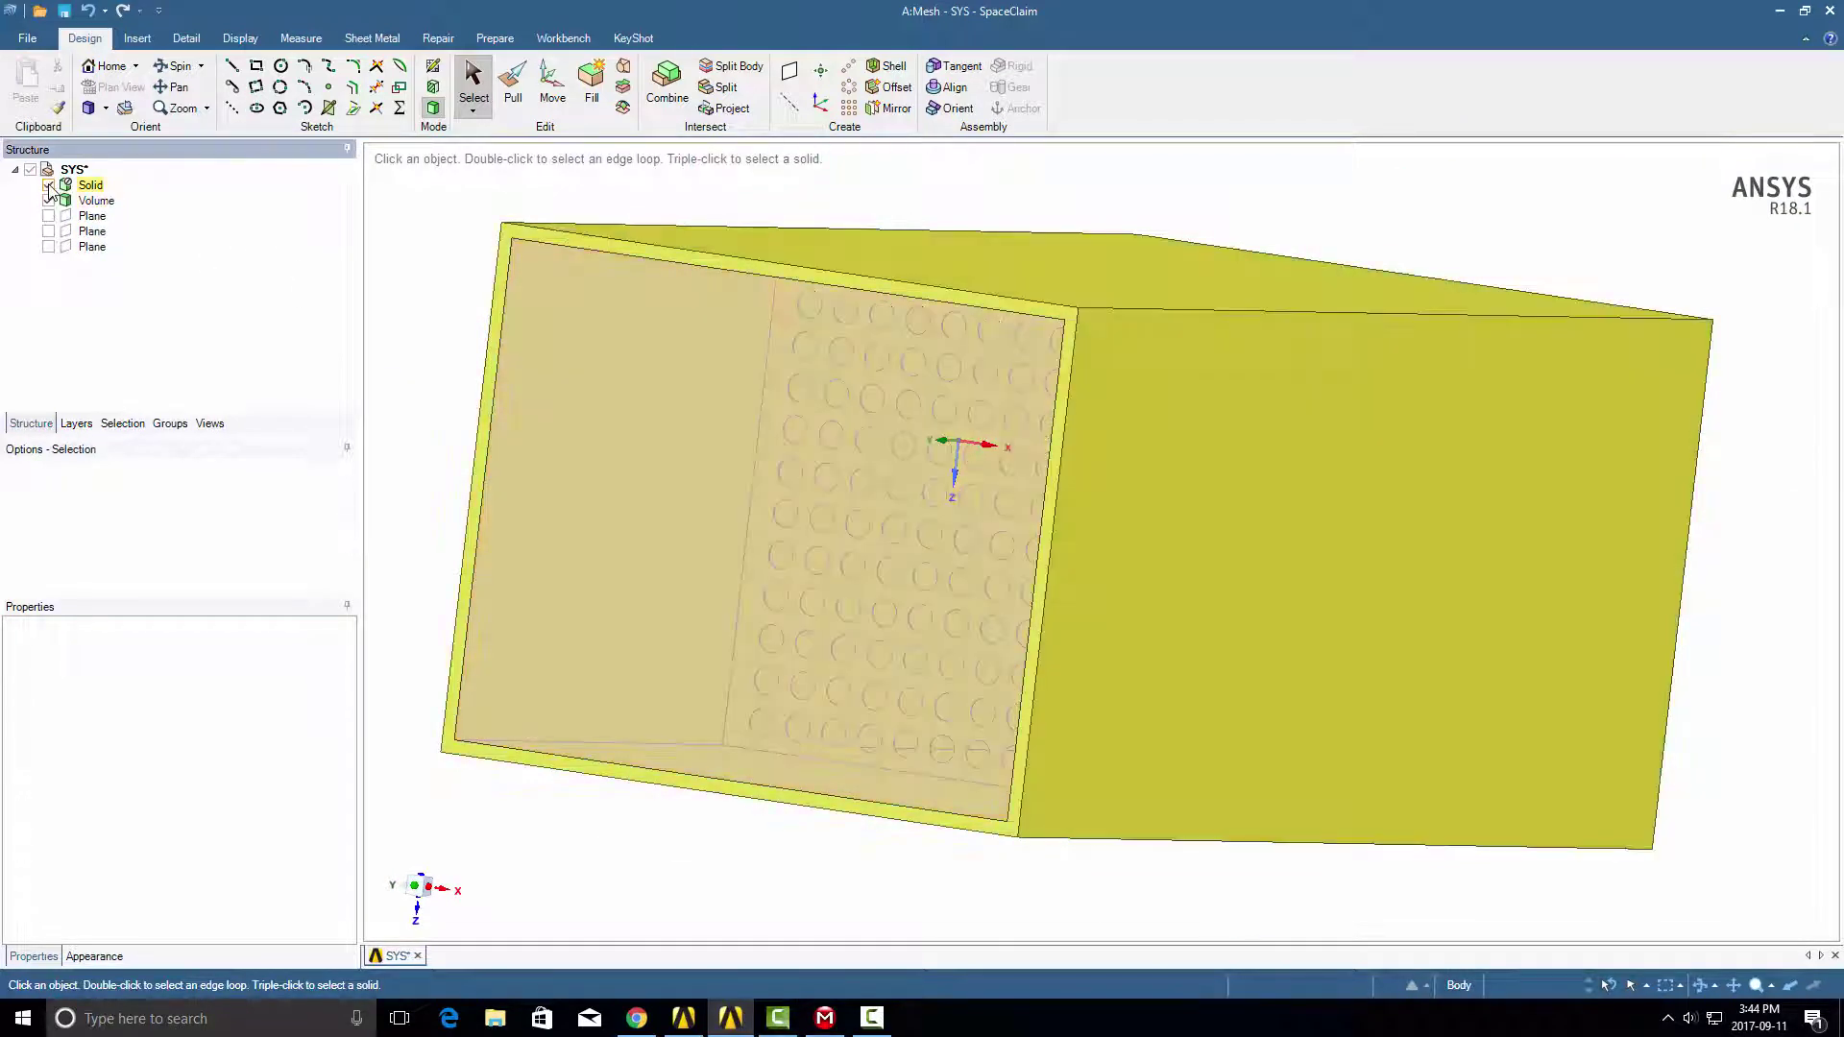
{"action": "left_click", "coordinate": [745, 477]}
{"action": "middle_click_drag", "start_coordinate": [745, 477], "coordinate": [429, 801]}
{"action": "left_click", "coordinate": [429, 800]}
View the Volume along the X axis and select the right-hand volume's face.
{"action": "left_click", "coordinate": [419, 902]}
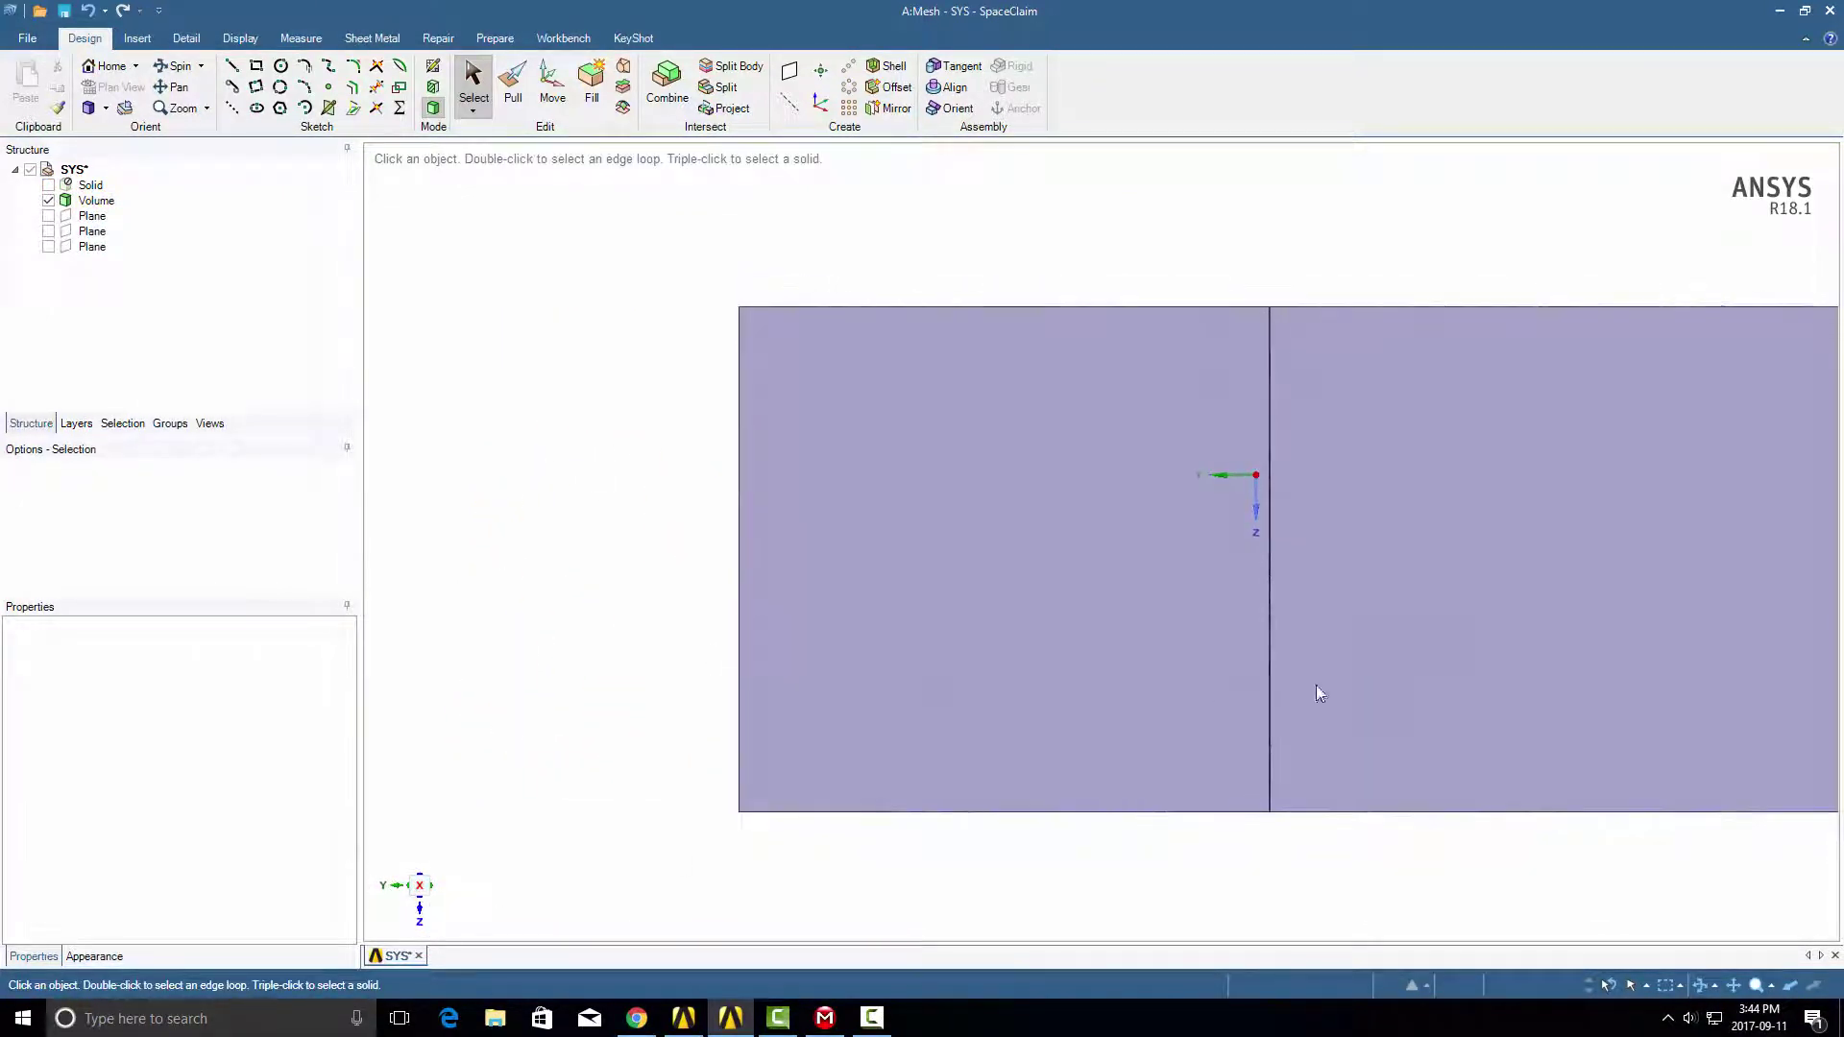
{"action": "left_click", "coordinate": [1273, 634]}
{"action": "middle_click_drag", "start_coordinate": [1273, 633], "coordinate": [893, 469], "text": "ctrl"}
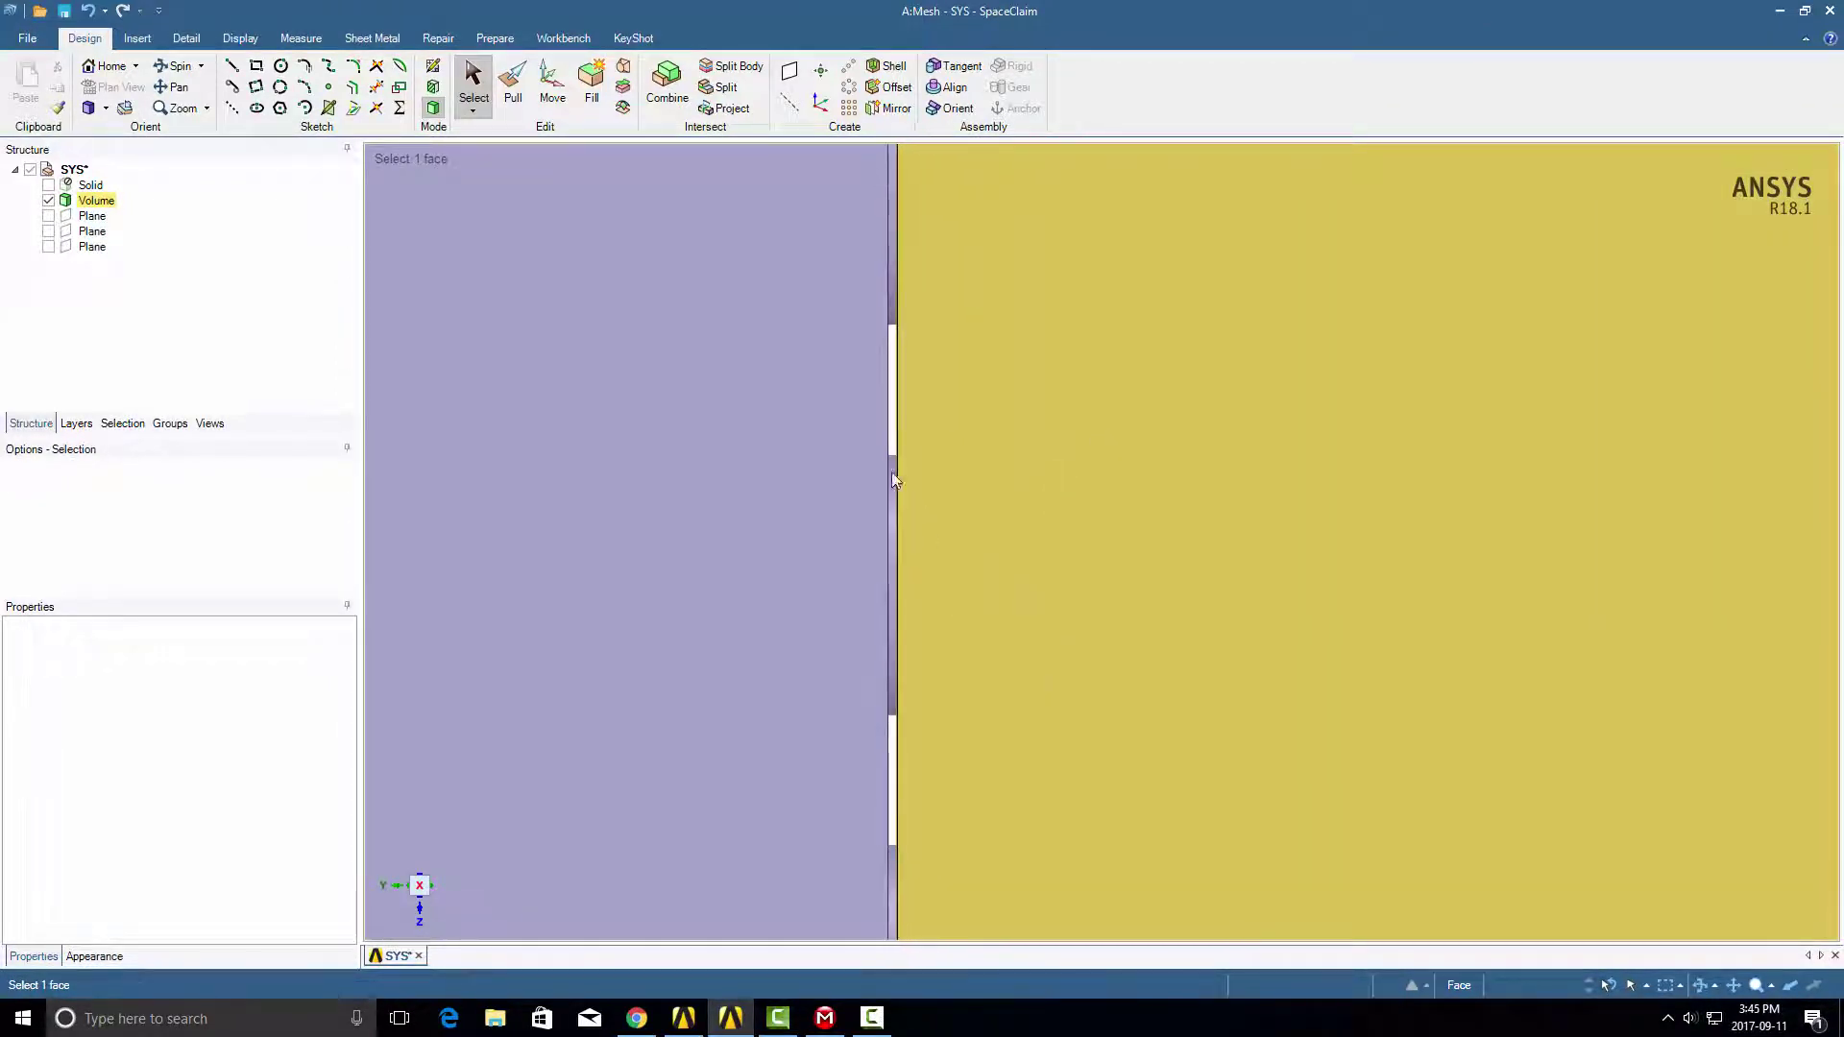
{"action": "left_click", "coordinate": [980, 545]}
{"action": "scroll", "coordinate": [977, 540], "scroll_direction": "down", "scroll_amount": 5}
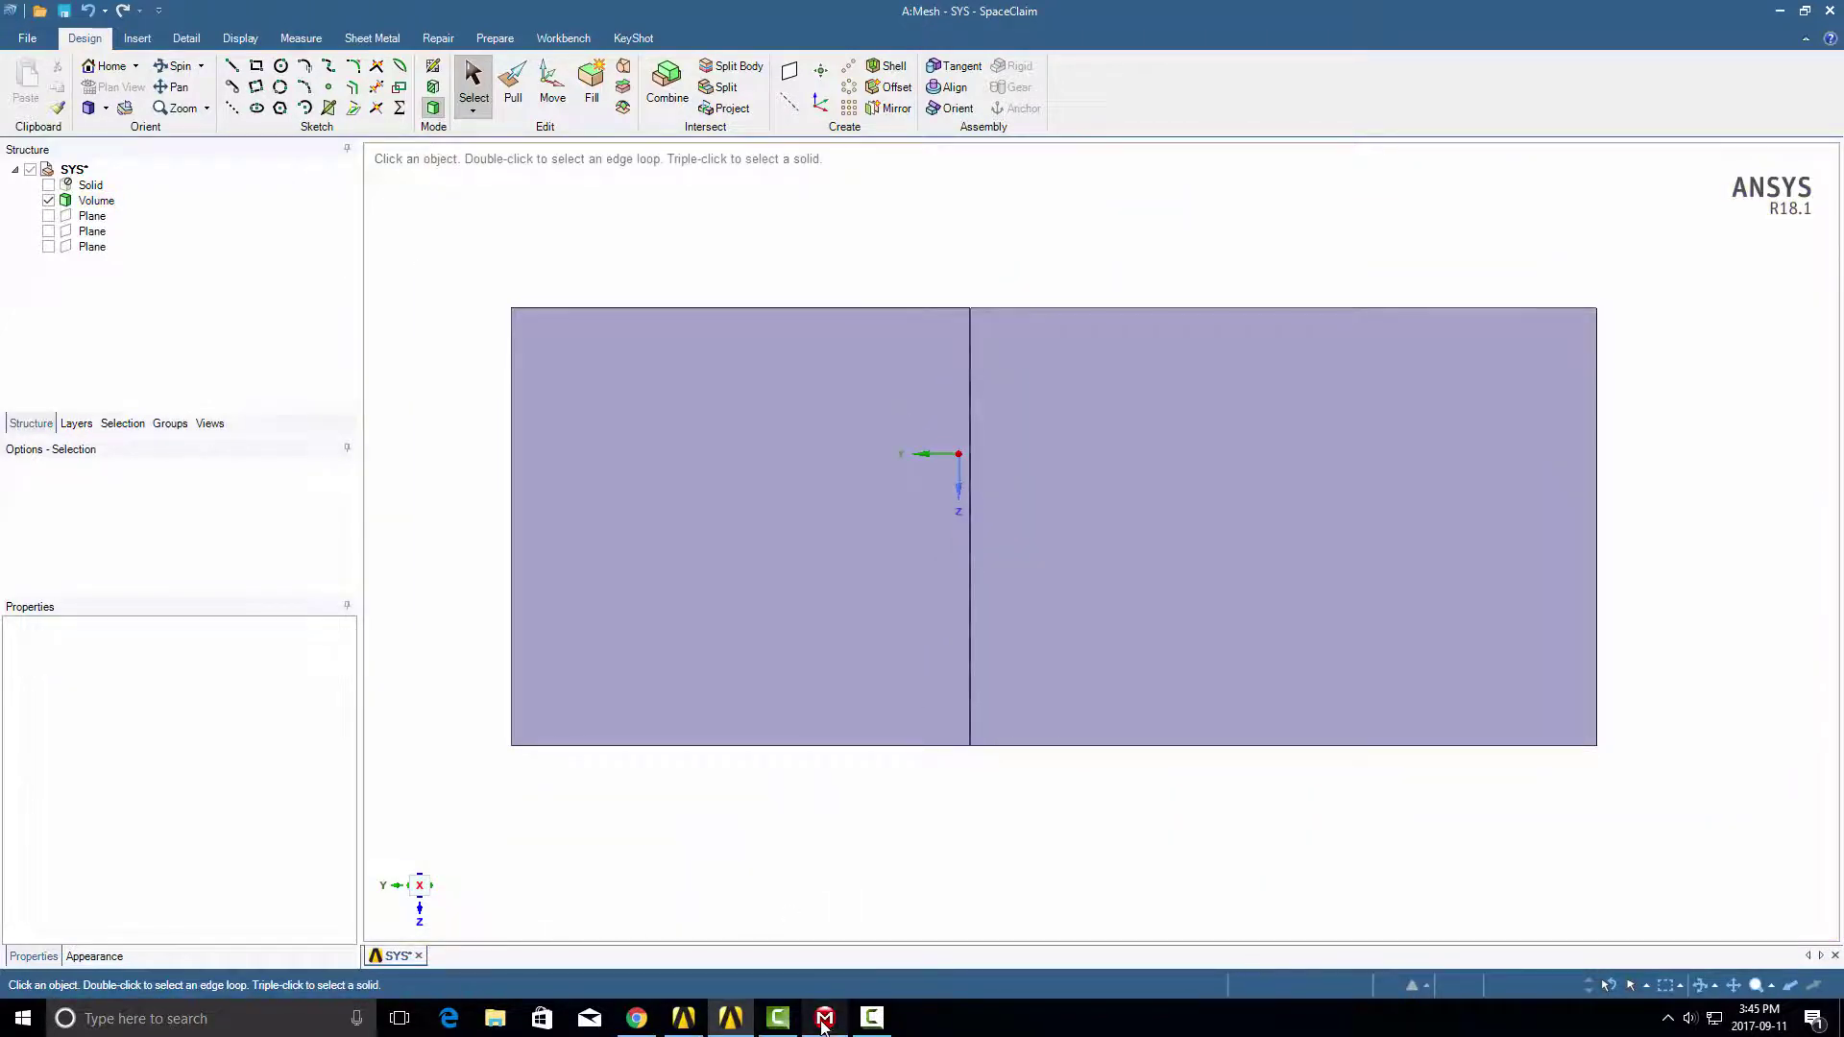
Zoom the ANSYS Meshing section mesh at the baffle, then rotate the SpaceClaim two-volume model.
{"action": "left_click", "coordinate": [824, 1020]}
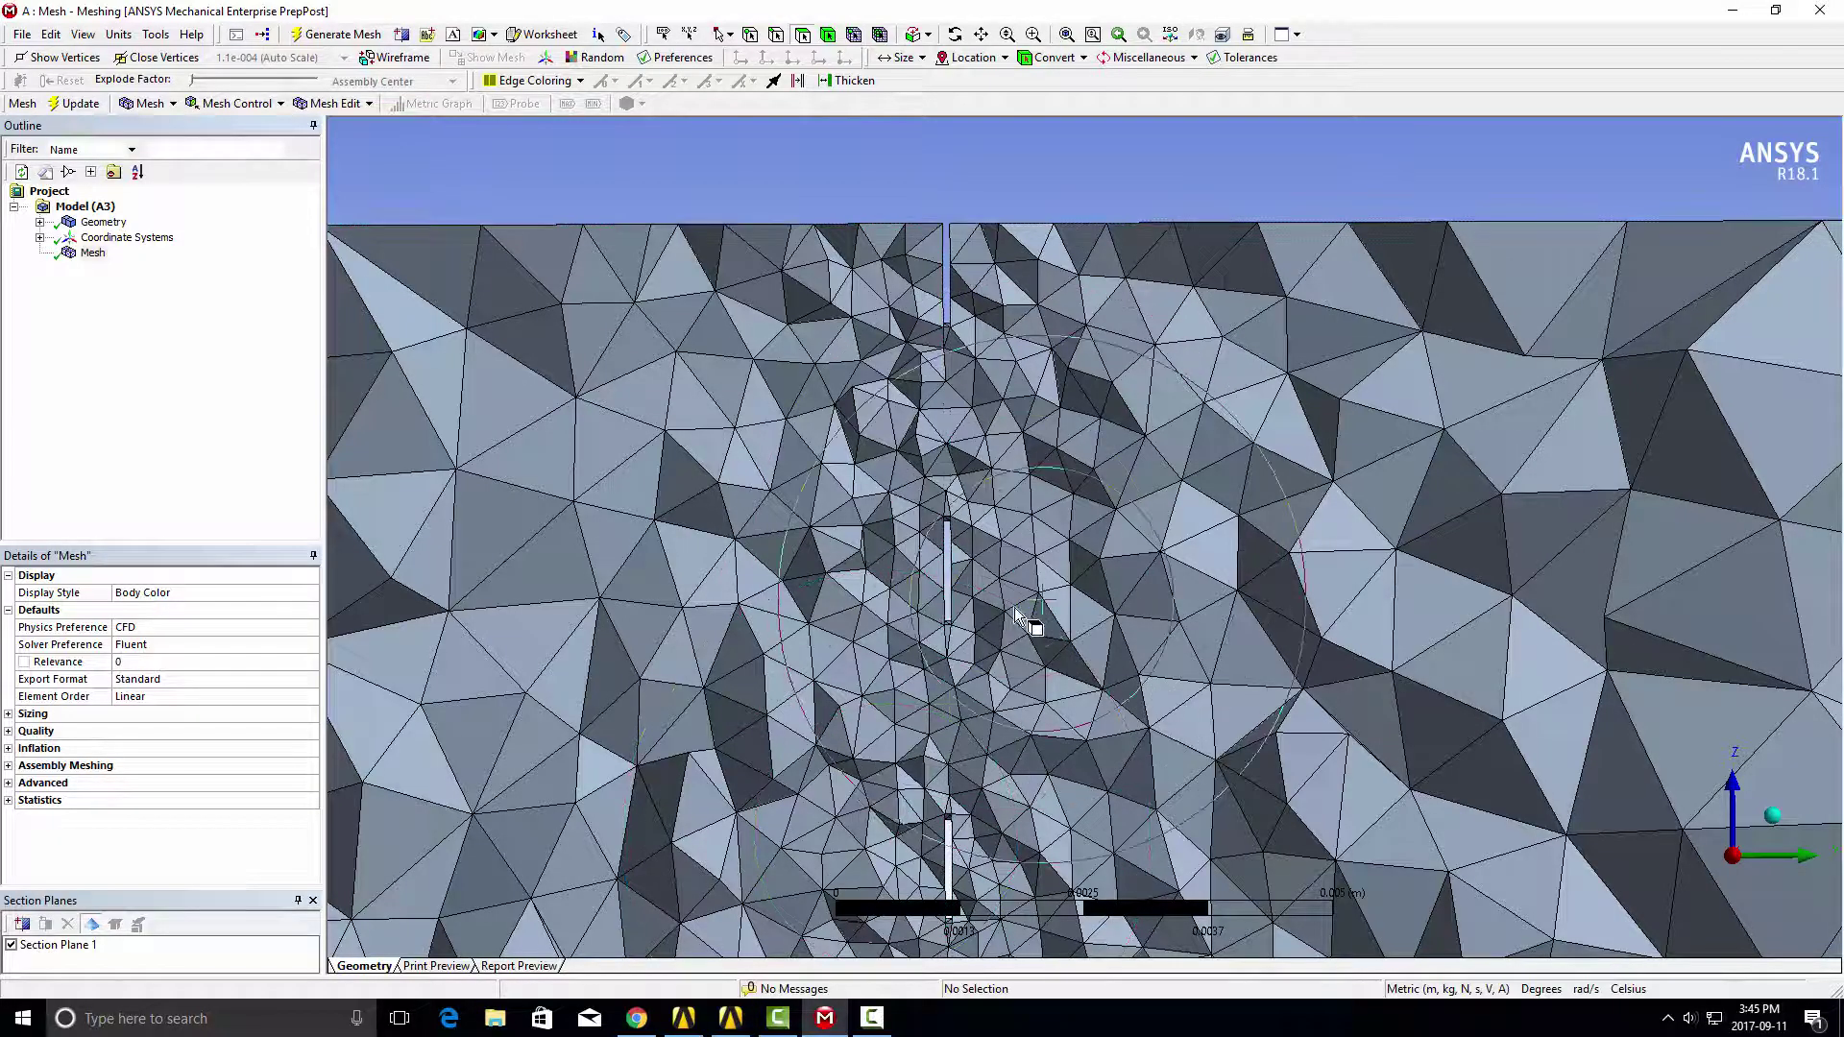
{"action": "scroll", "coordinate": [951, 572], "scroll_direction": "up", "scroll_amount": 2}
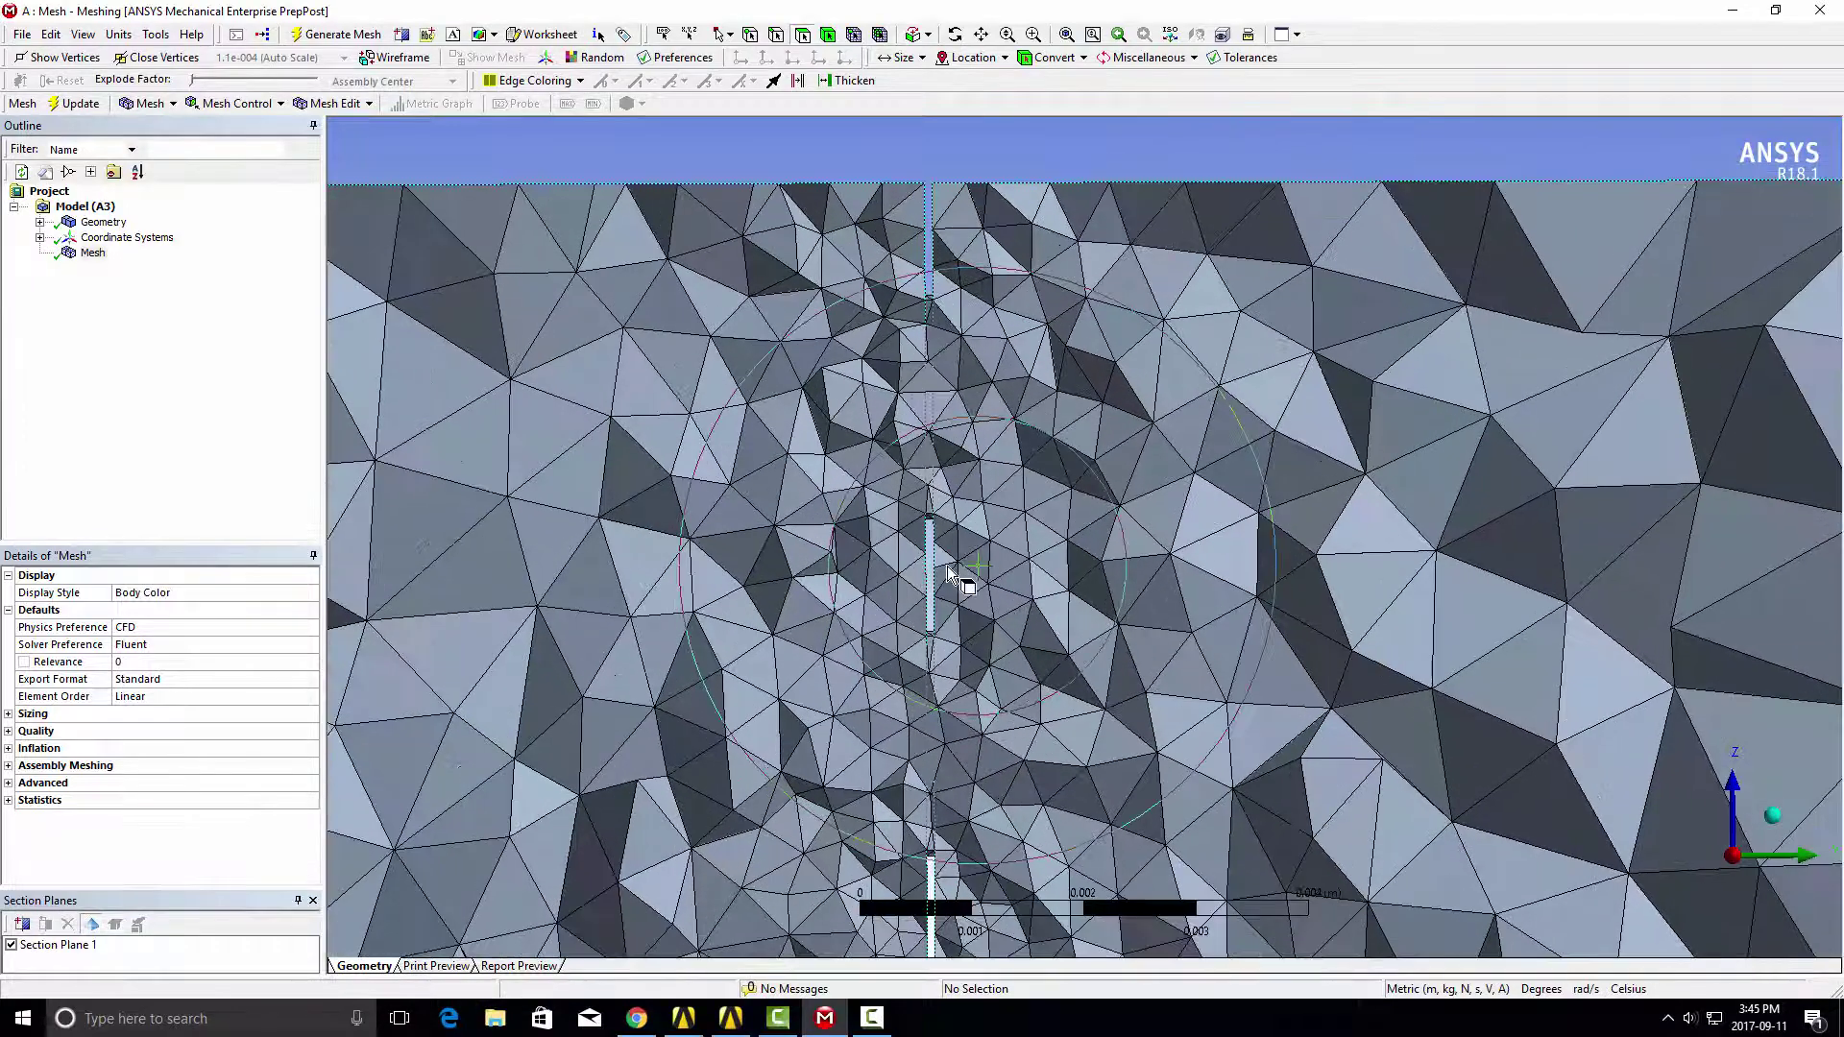
{"action": "scroll", "coordinate": [949, 574], "scroll_direction": "up", "scroll_amount": 2}
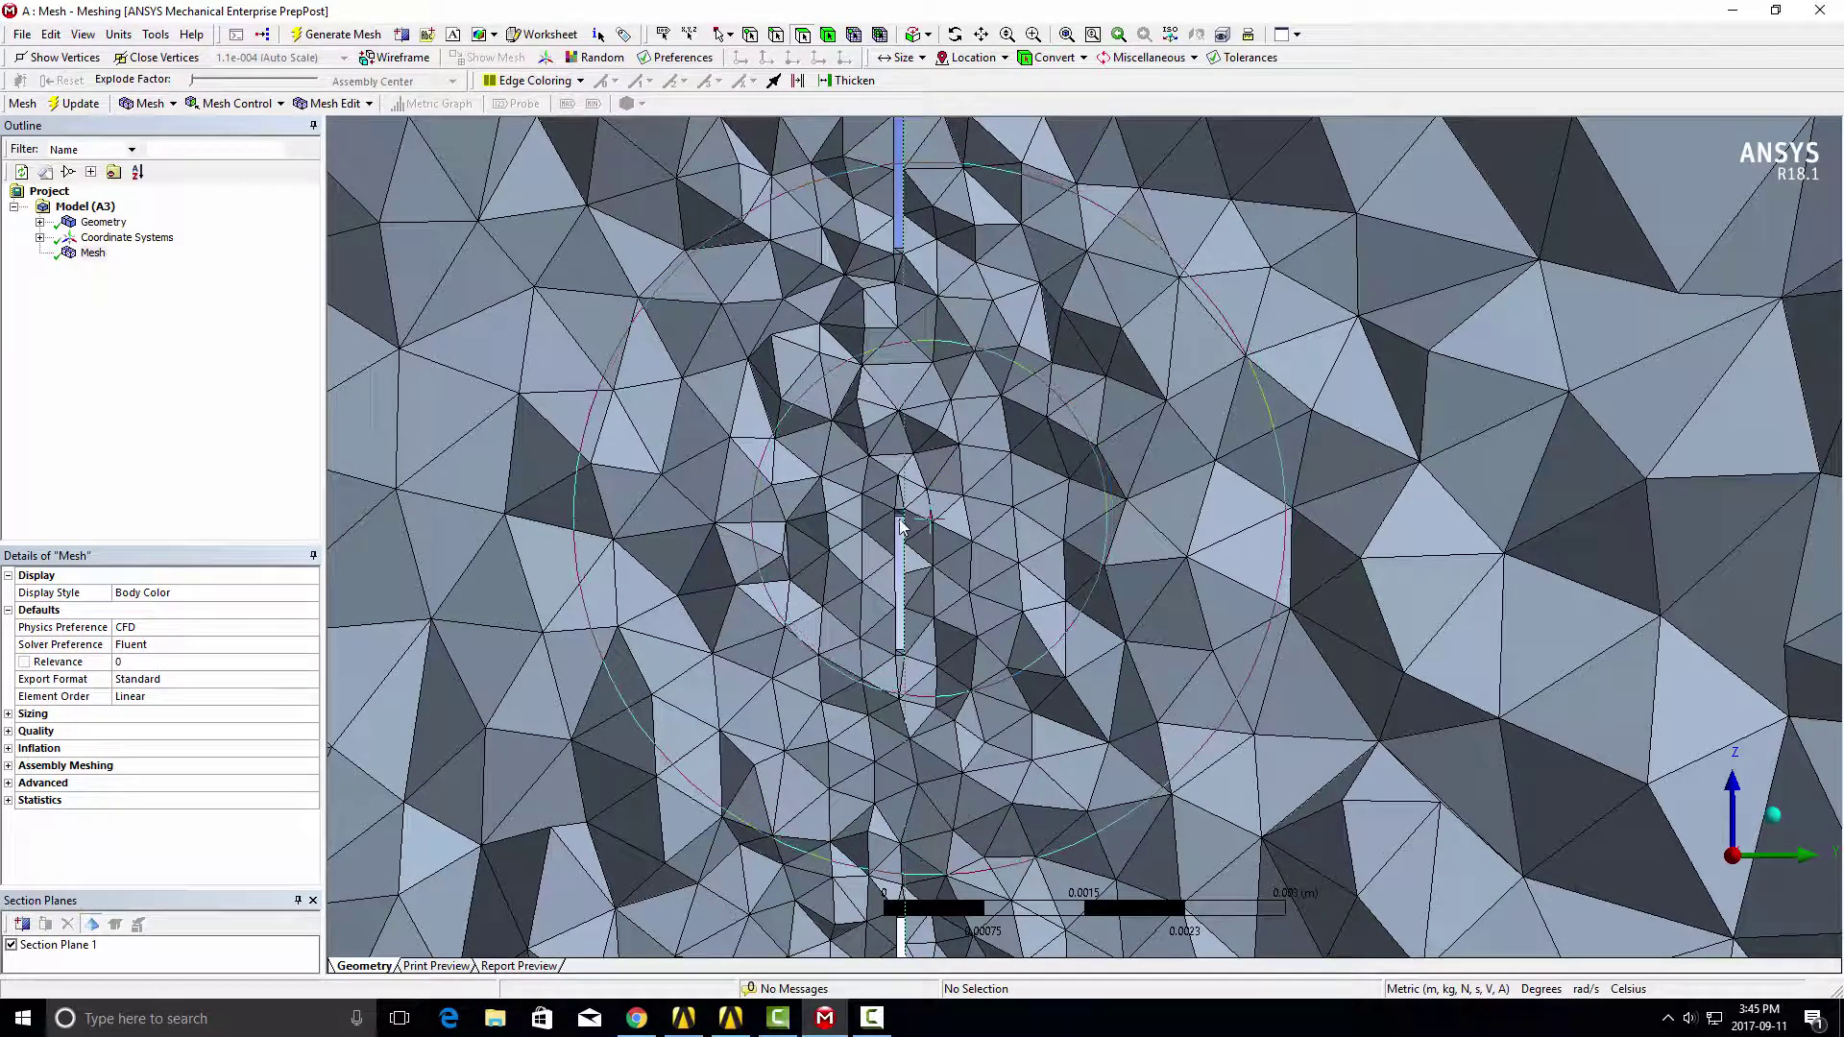
{"action": "scroll", "coordinate": [901, 523], "scroll_direction": "down", "scroll_amount": 3}
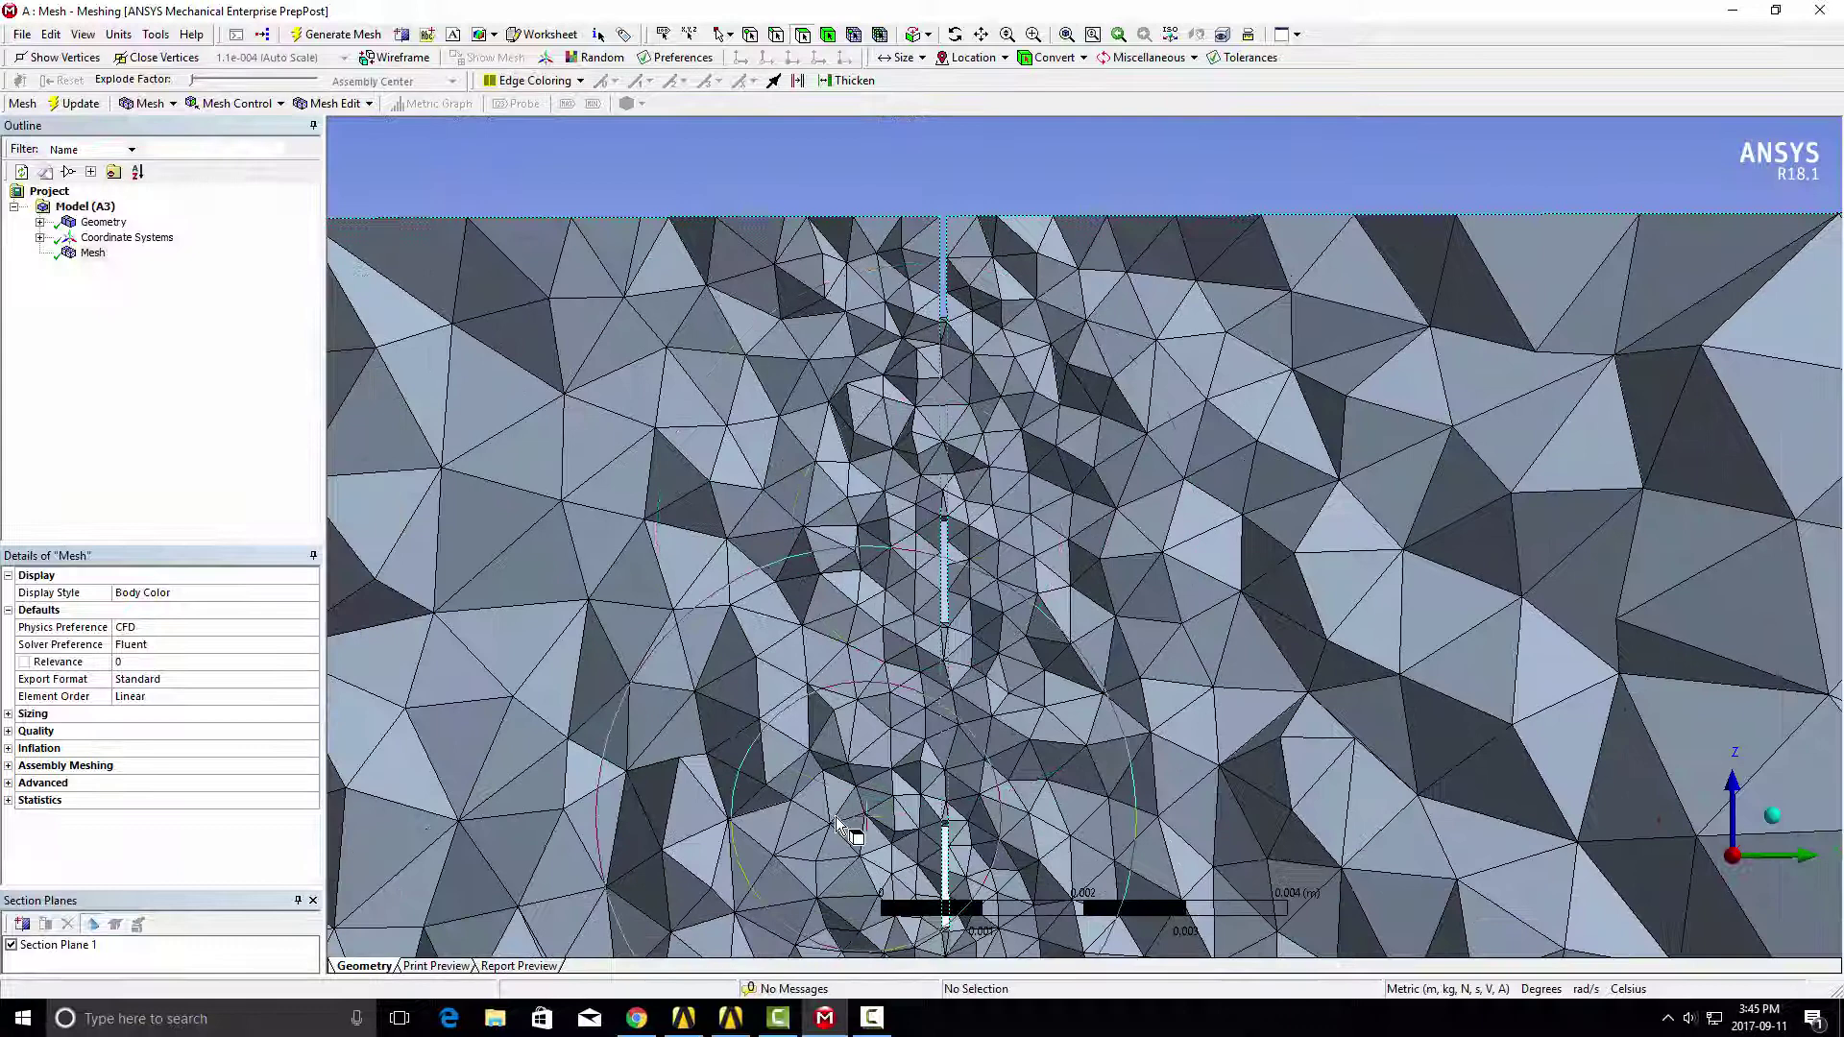
{"action": "left_click", "coordinate": [730, 1018]}
{"action": "middle_click_drag", "start_coordinate": [568, 637], "coordinate": [805, 647]}
{"action": "scroll", "coordinate": [804, 649], "scroll_direction": "up", "scroll_amount": 2}
{"action": "scroll", "coordinate": [807, 657], "scroll_direction": "up", "scroll_amount": 2}
{"action": "scroll", "coordinate": [823, 650], "scroll_direction": "down", "scroll_amount": 2}
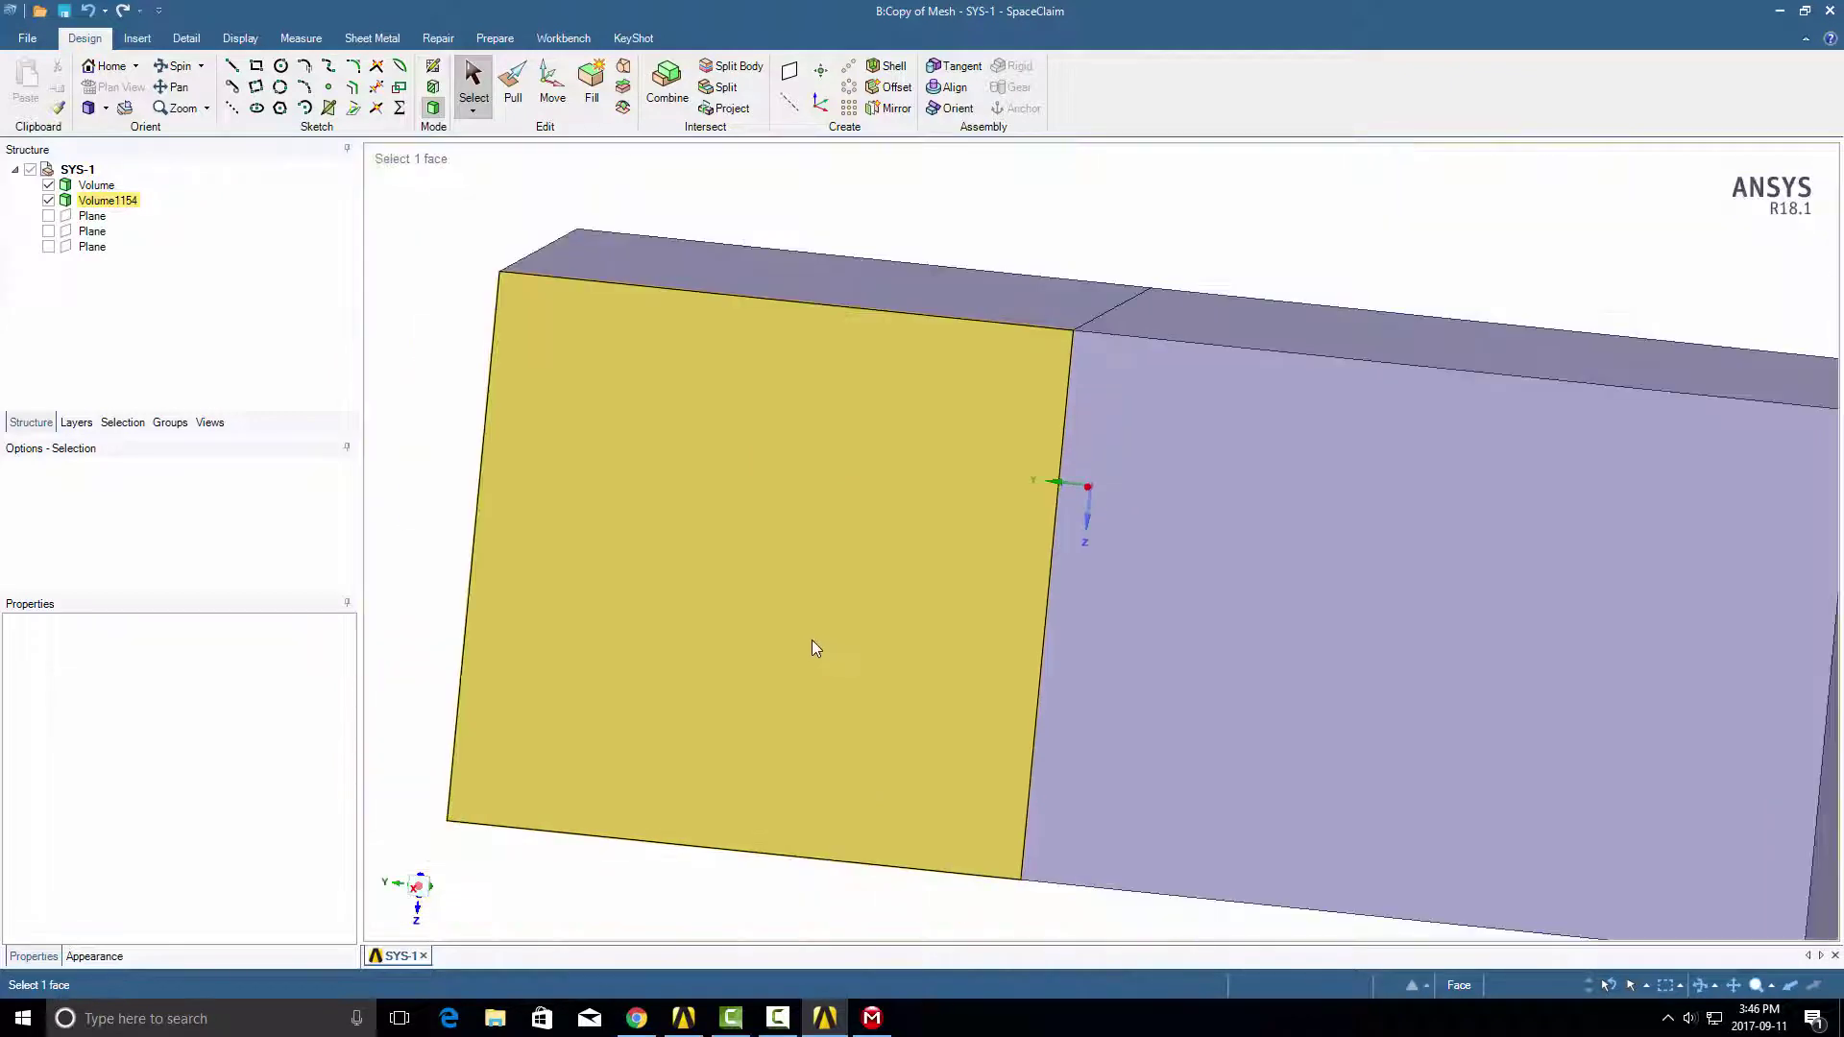
{"action": "left_click", "coordinate": [48, 184]}
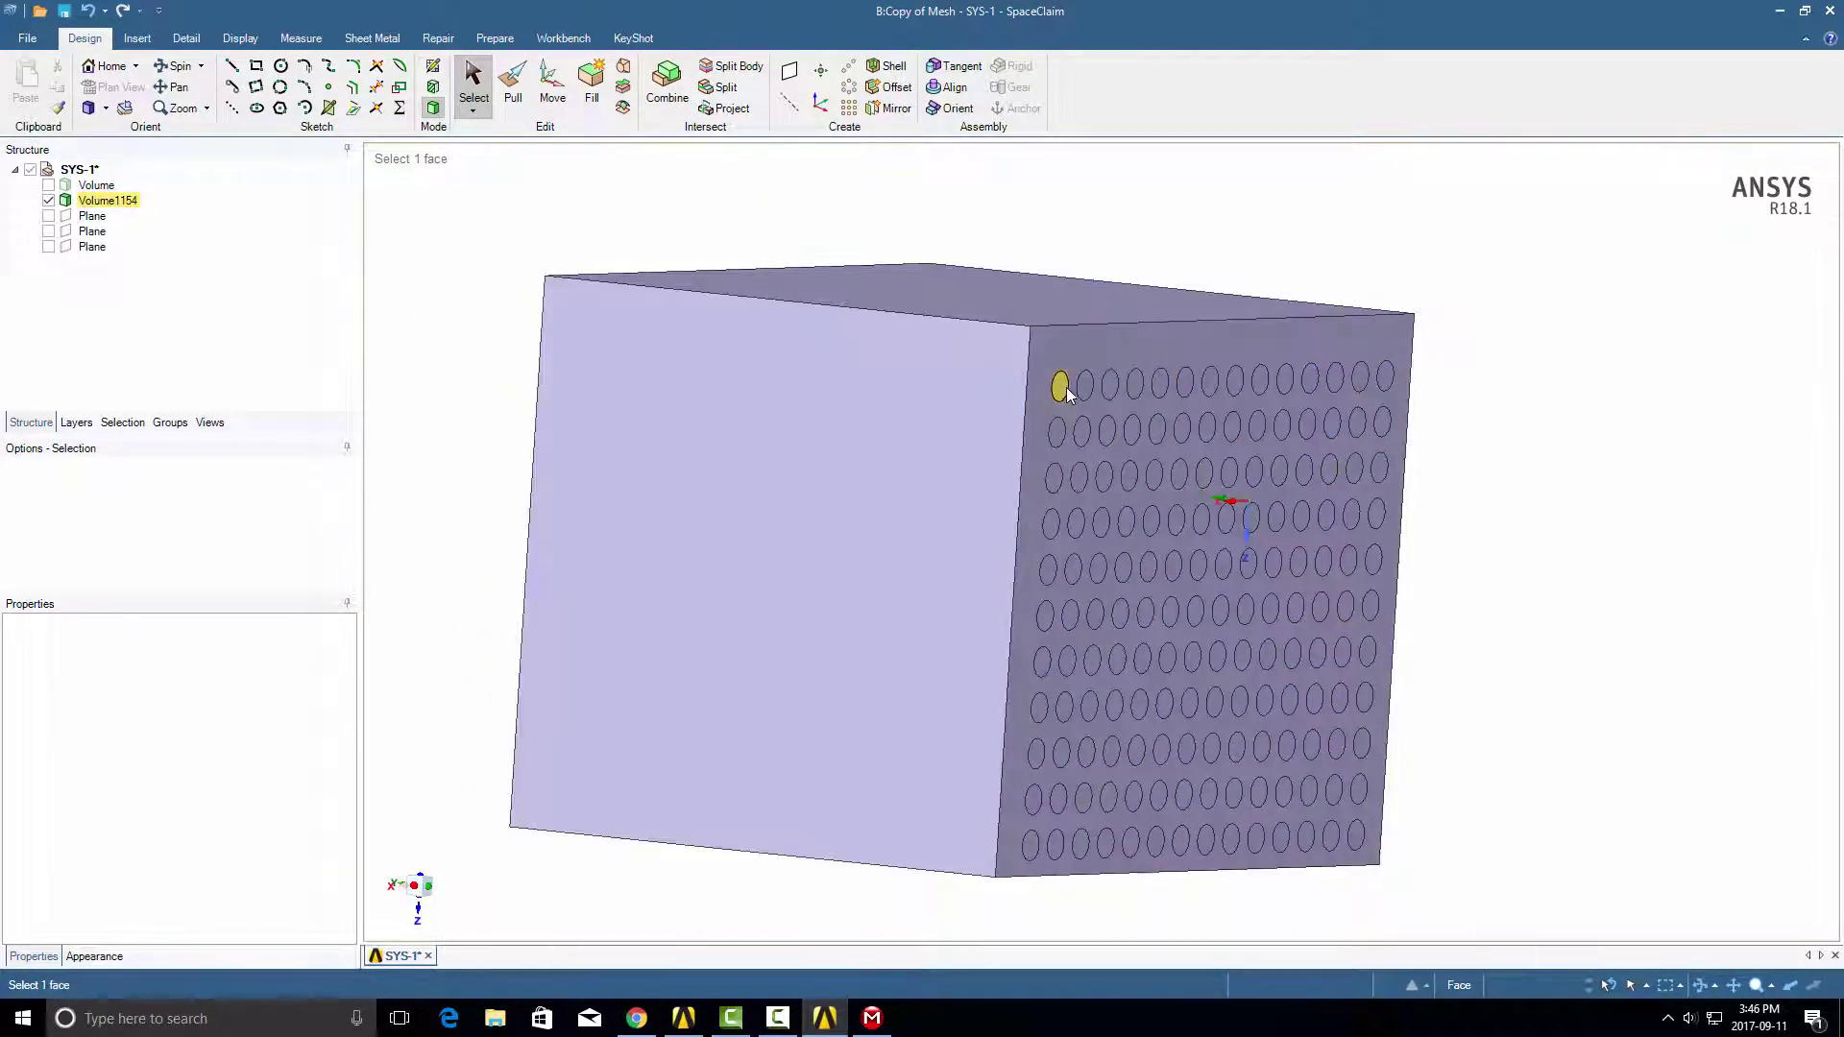
{"action": "left_click", "coordinate": [1071, 366]}
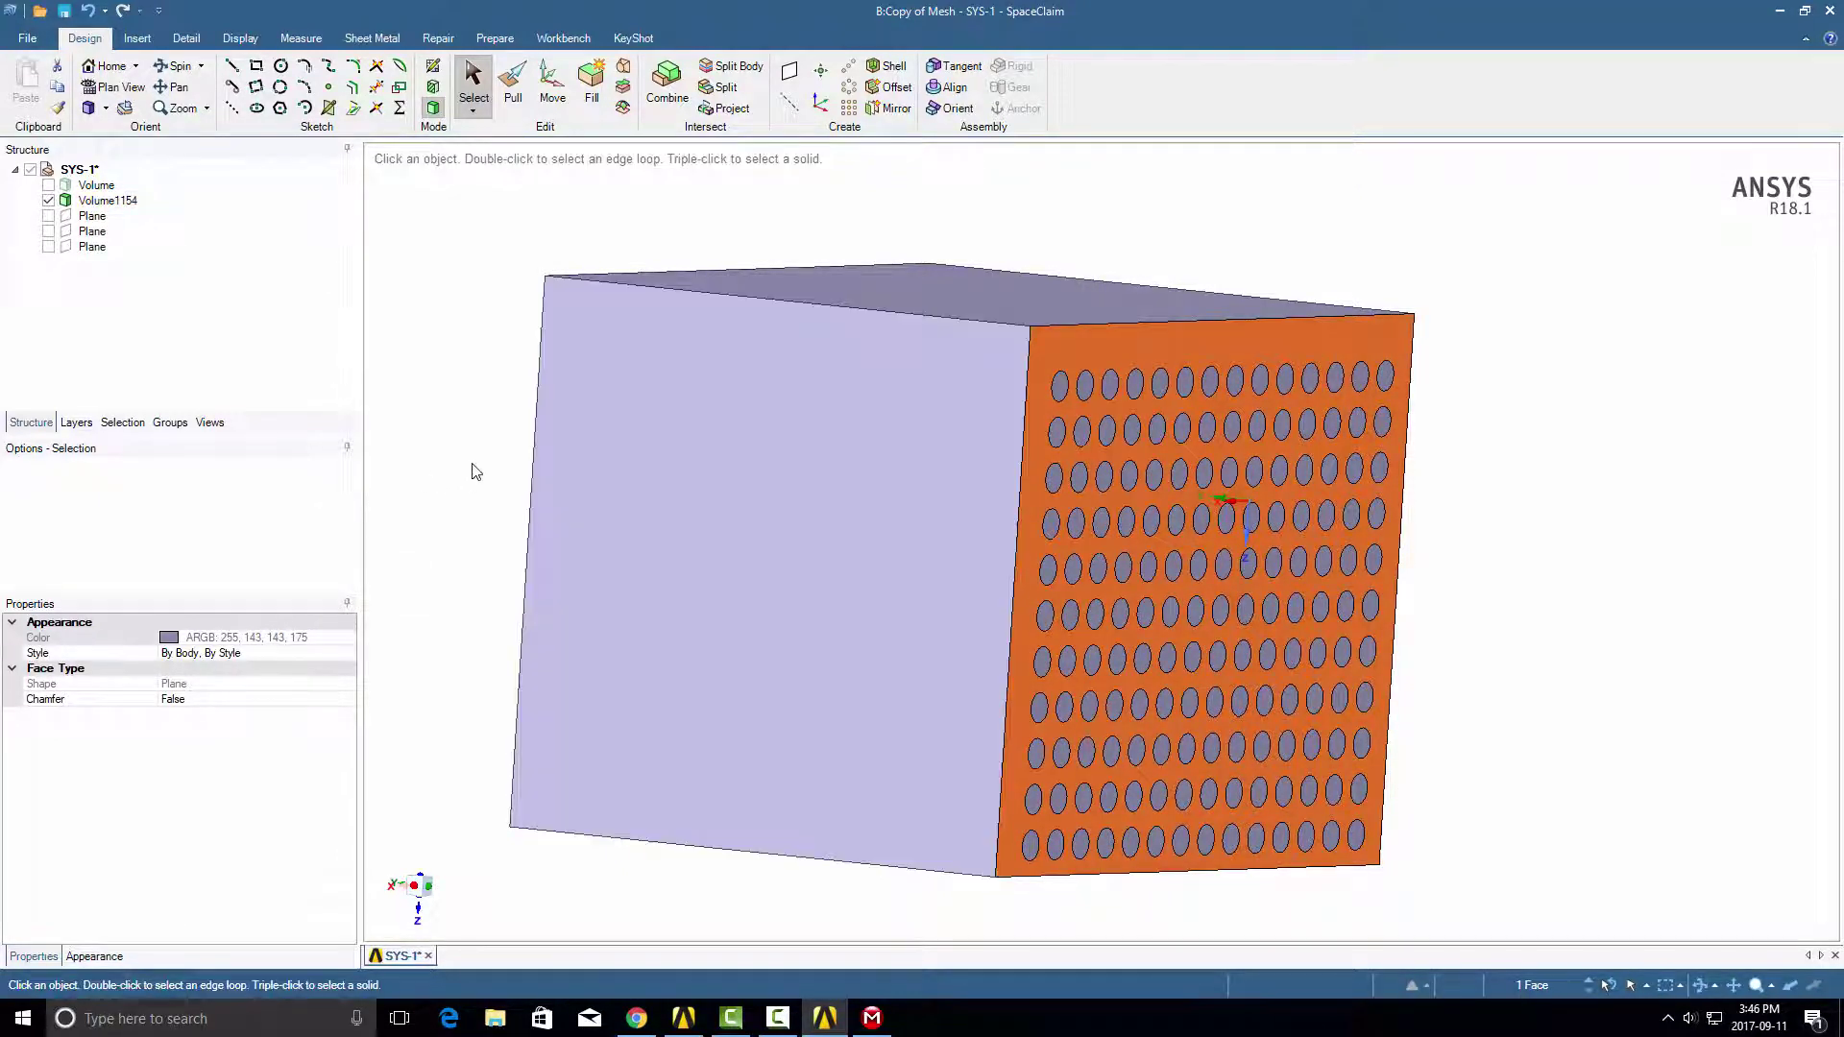
{"action": "middle_click_drag", "start_coordinate": [471, 471], "coordinate": [502, 467]}
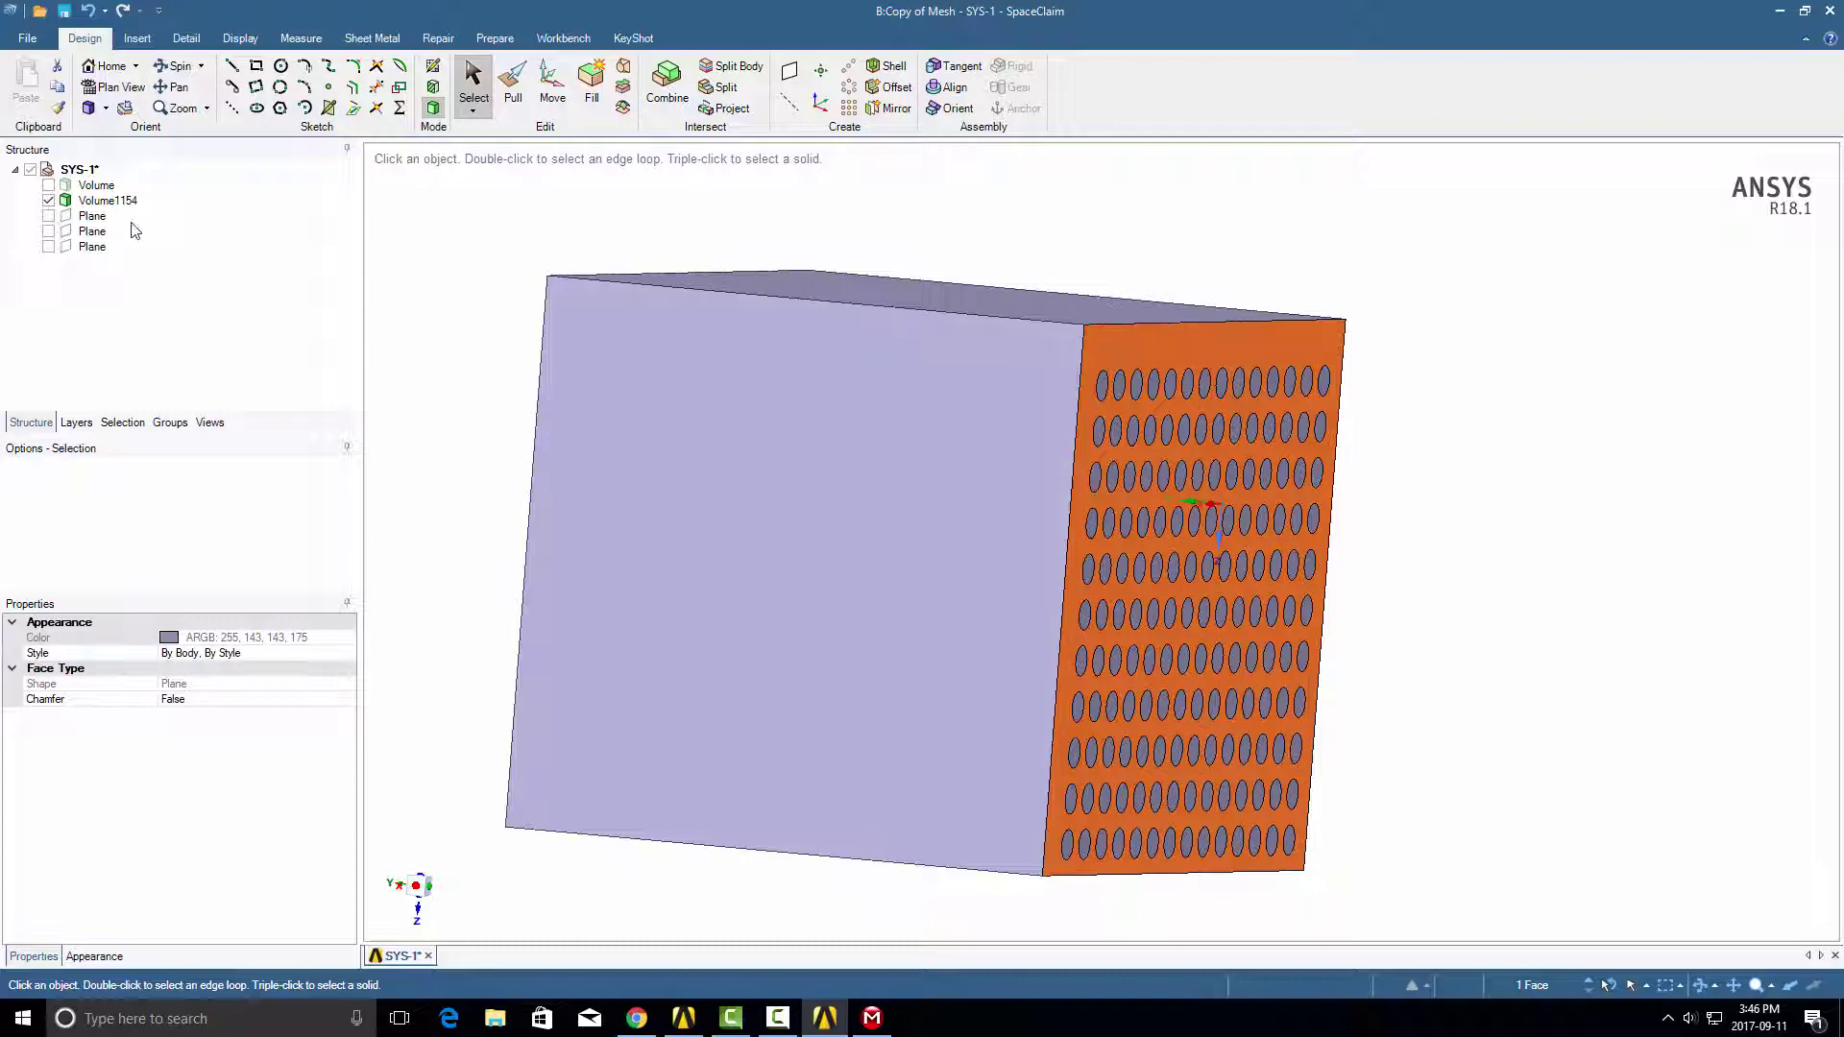
{"action": "left_click", "coordinate": [48, 184]}
{"action": "middle_click_drag", "start_coordinate": [629, 408], "coordinate": [639, 400]}
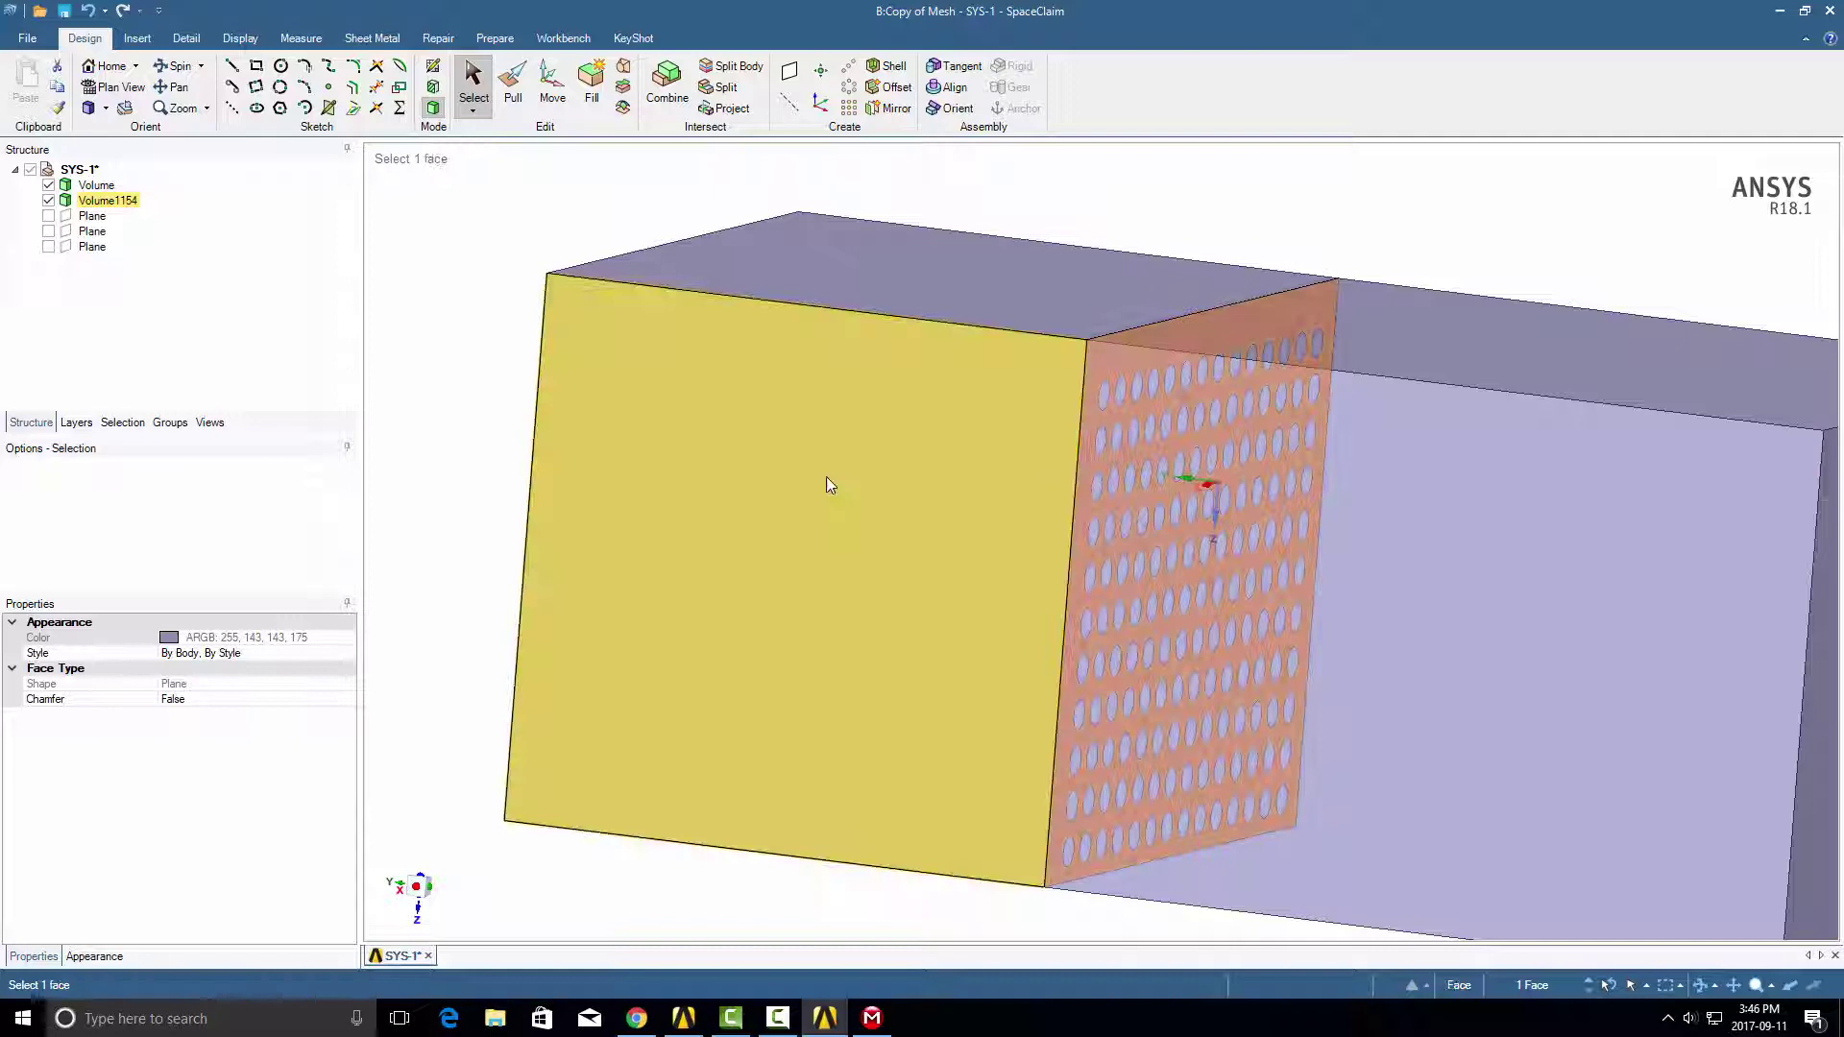
Select SYS-1 and check that its Share Topology property reads Merge.
{"action": "left_click", "coordinate": [515, 409]}
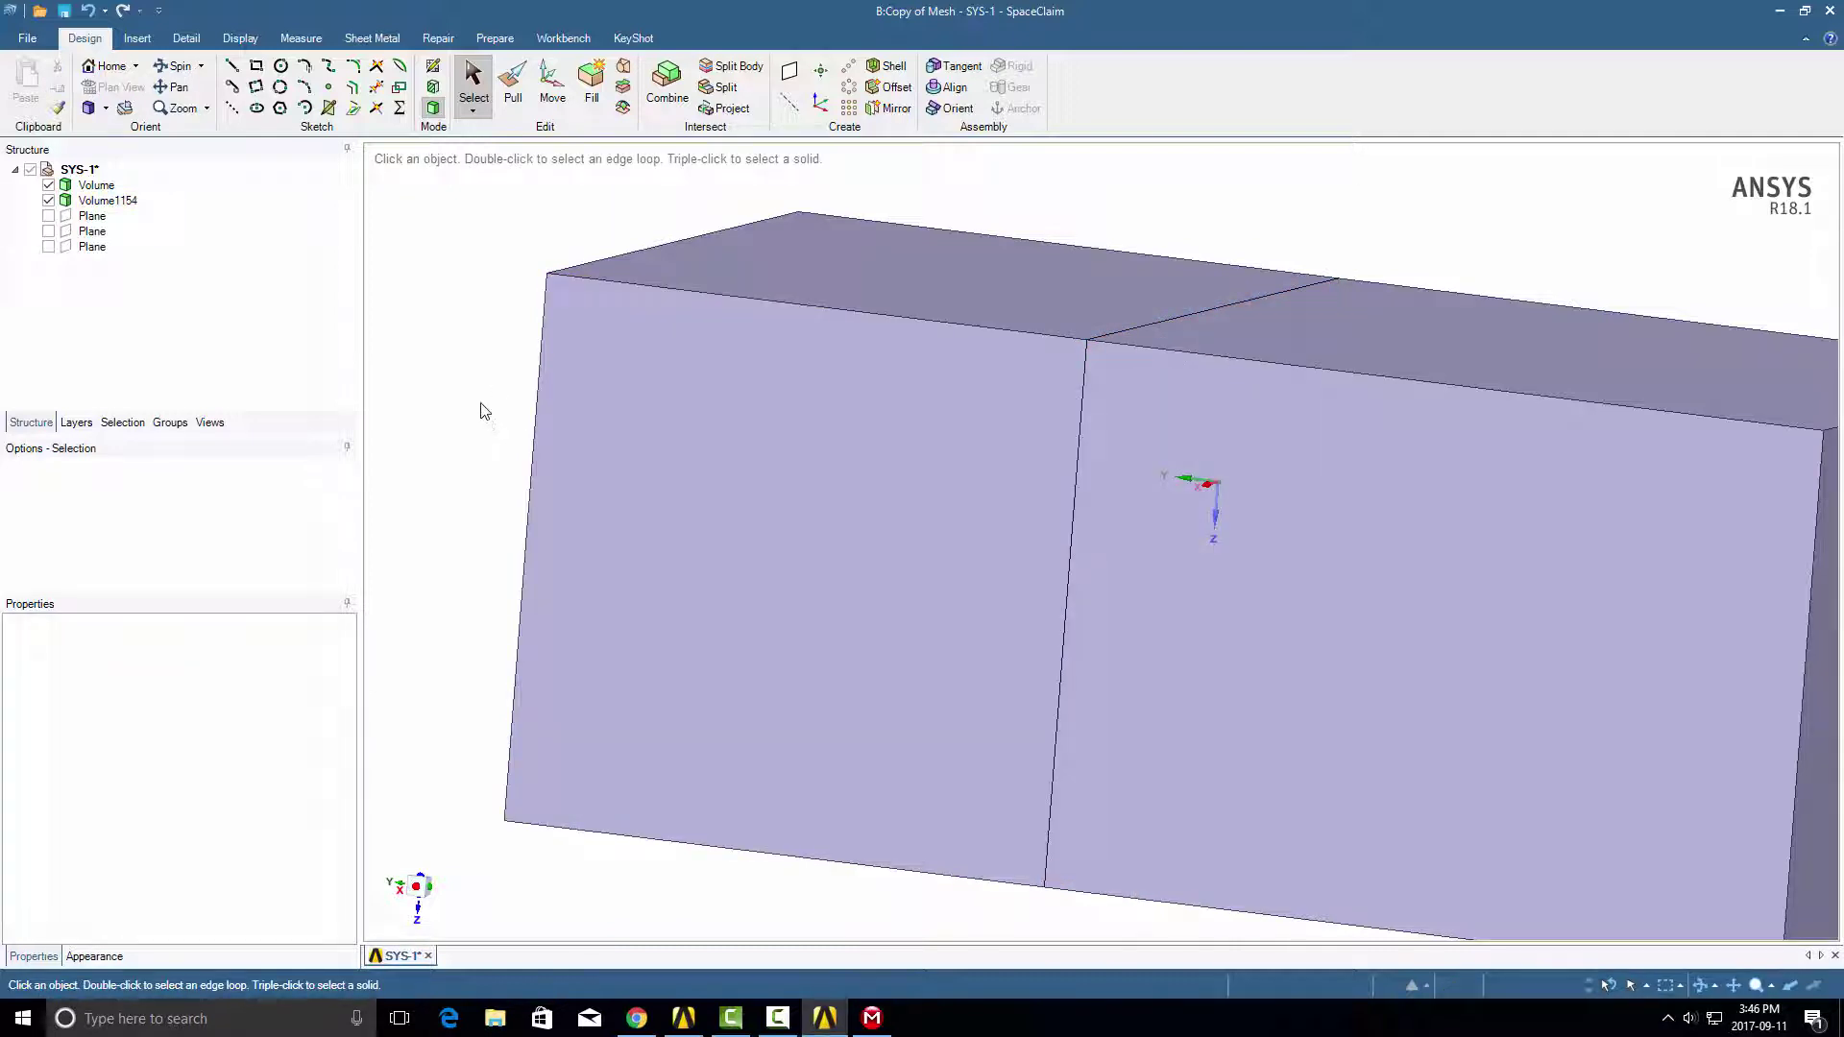
{"action": "middle_click_drag", "start_coordinate": [464, 385], "coordinate": [509, 371]}
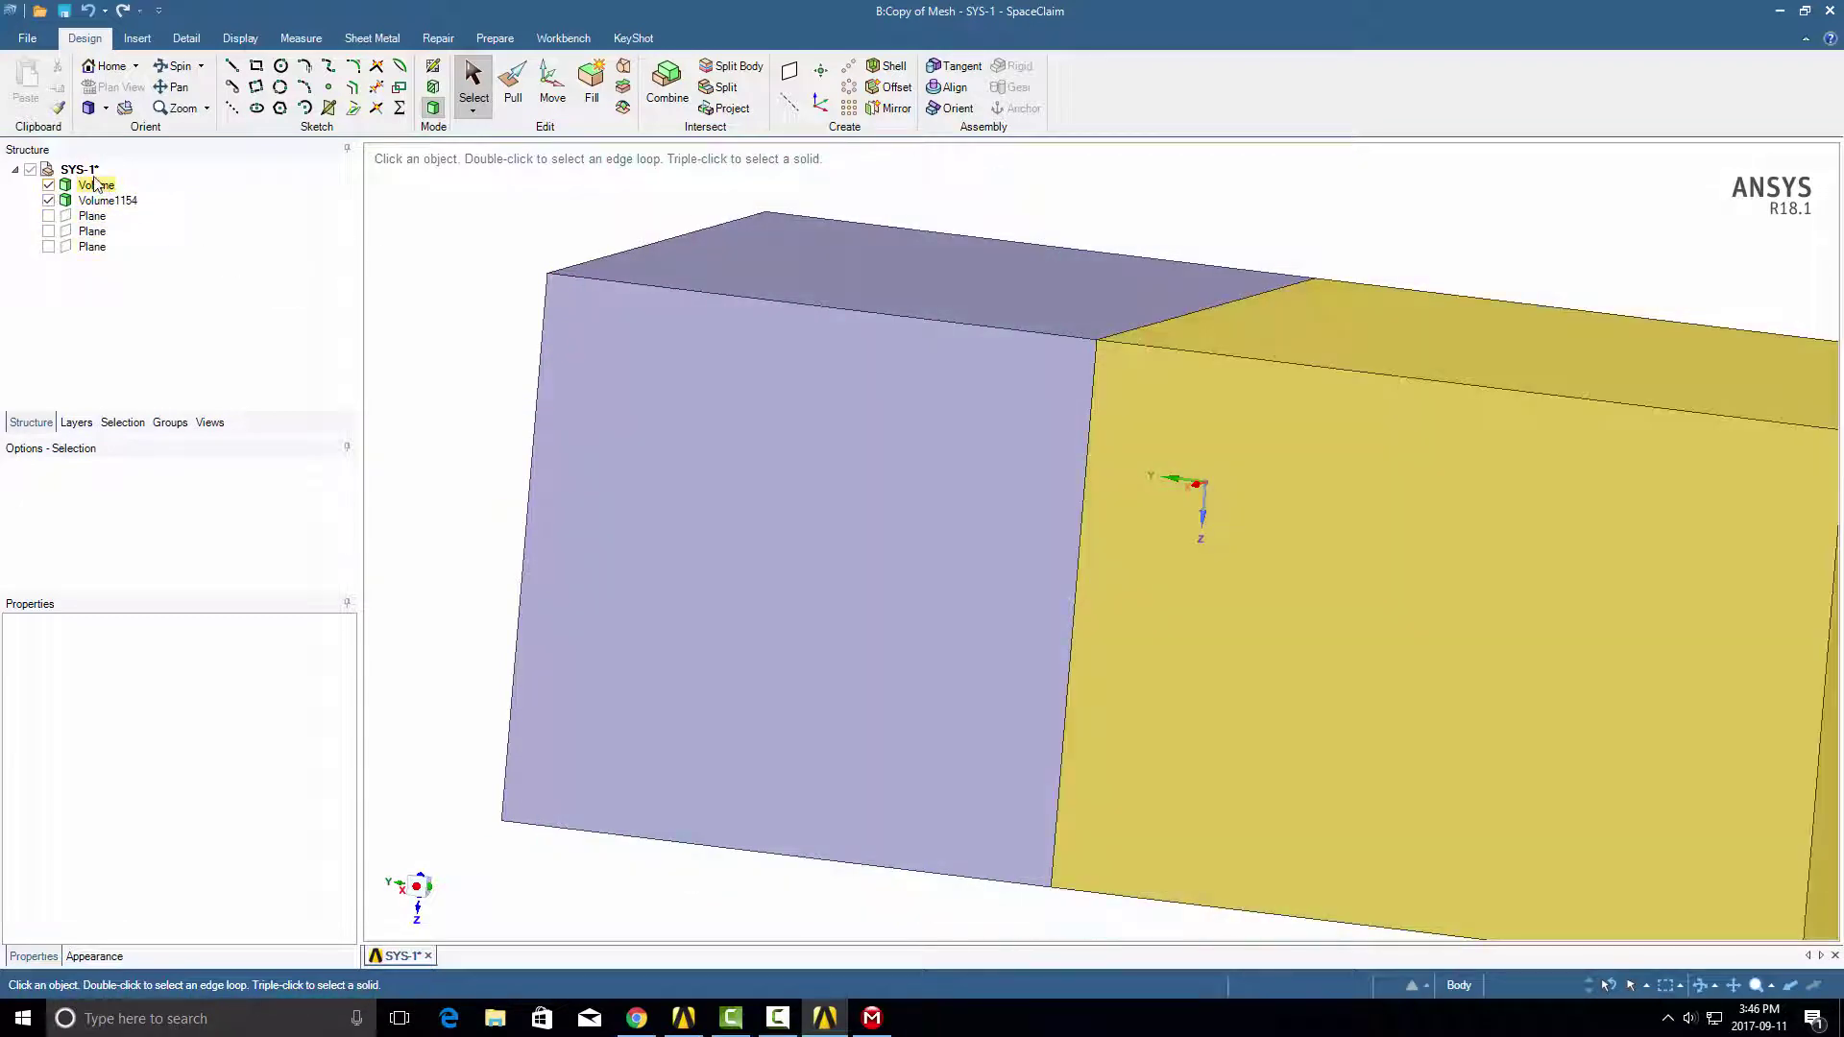
{"action": "left_click", "coordinate": [284, 237]}
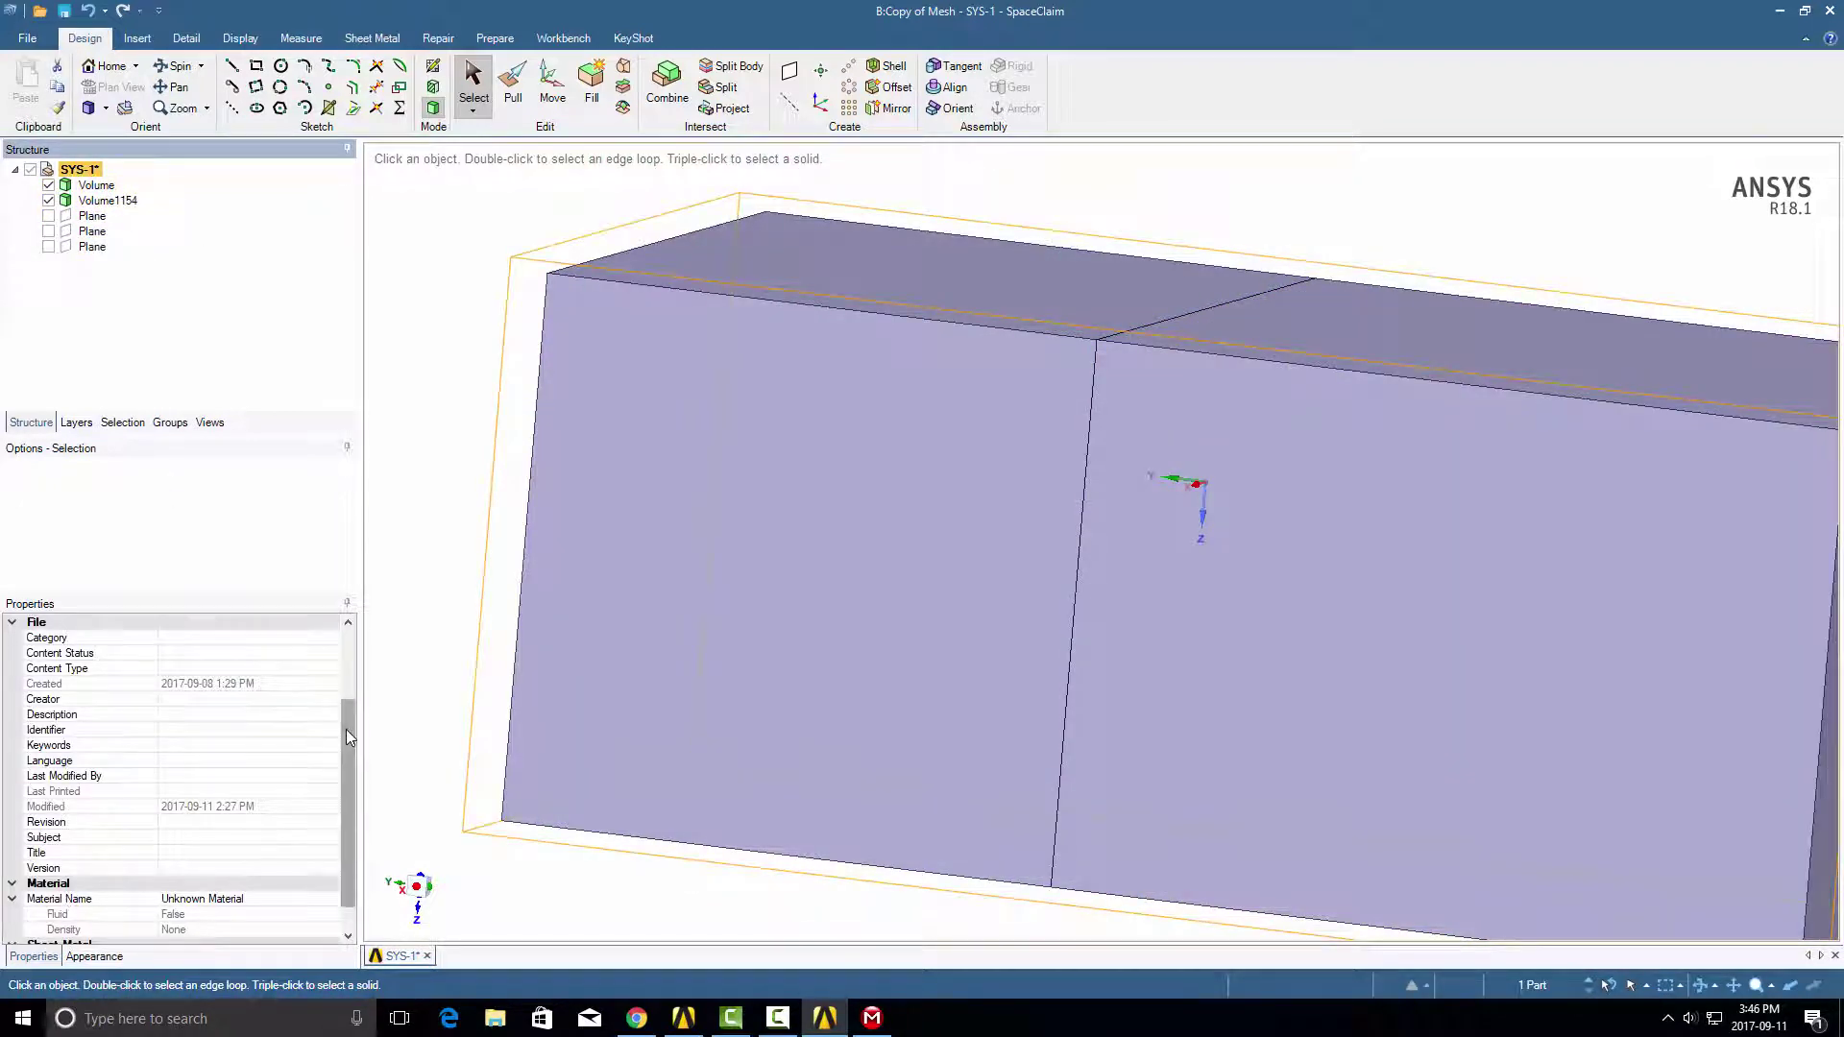
{"action": "left_click_drag", "start_coordinate": [345, 729], "coordinate": [342, 658]}
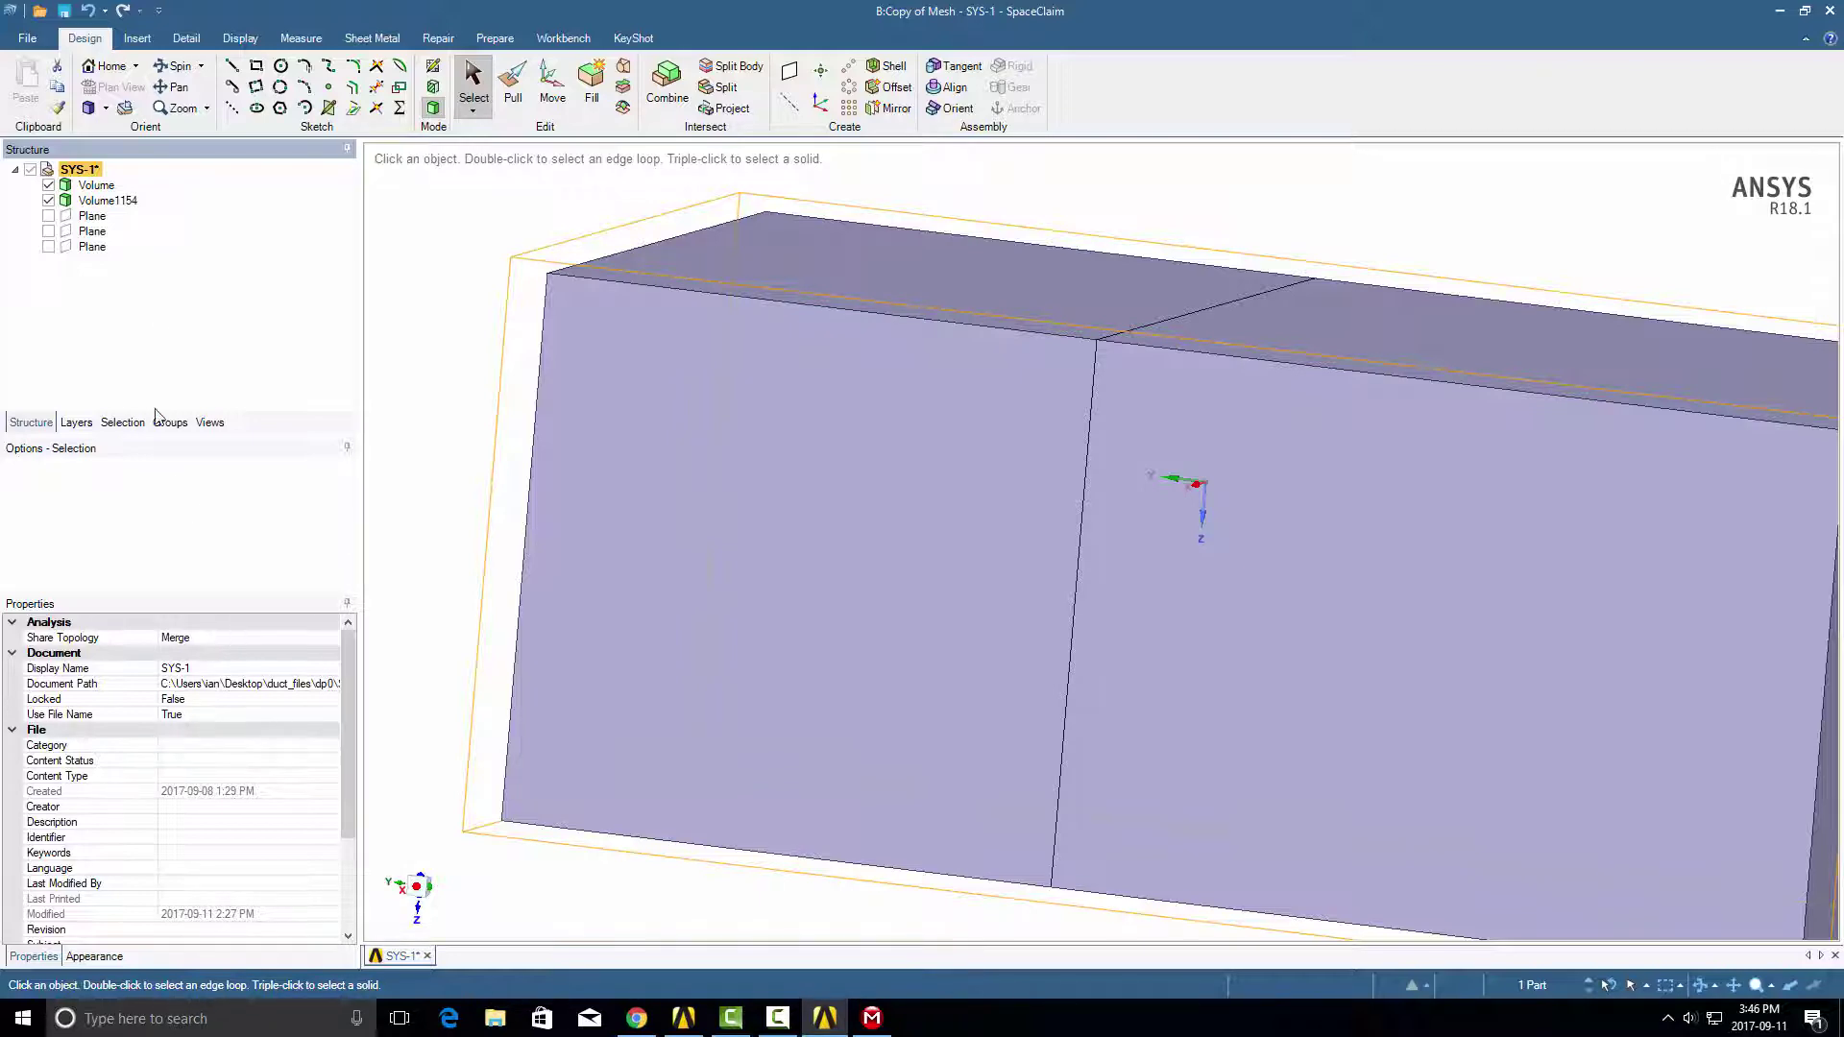
Hide Volume and inspect Volume1154's perforated face, then show Volume again.
{"action": "left_click", "coordinate": [50, 187]}
{"action": "left_click", "coordinate": [49, 187]}
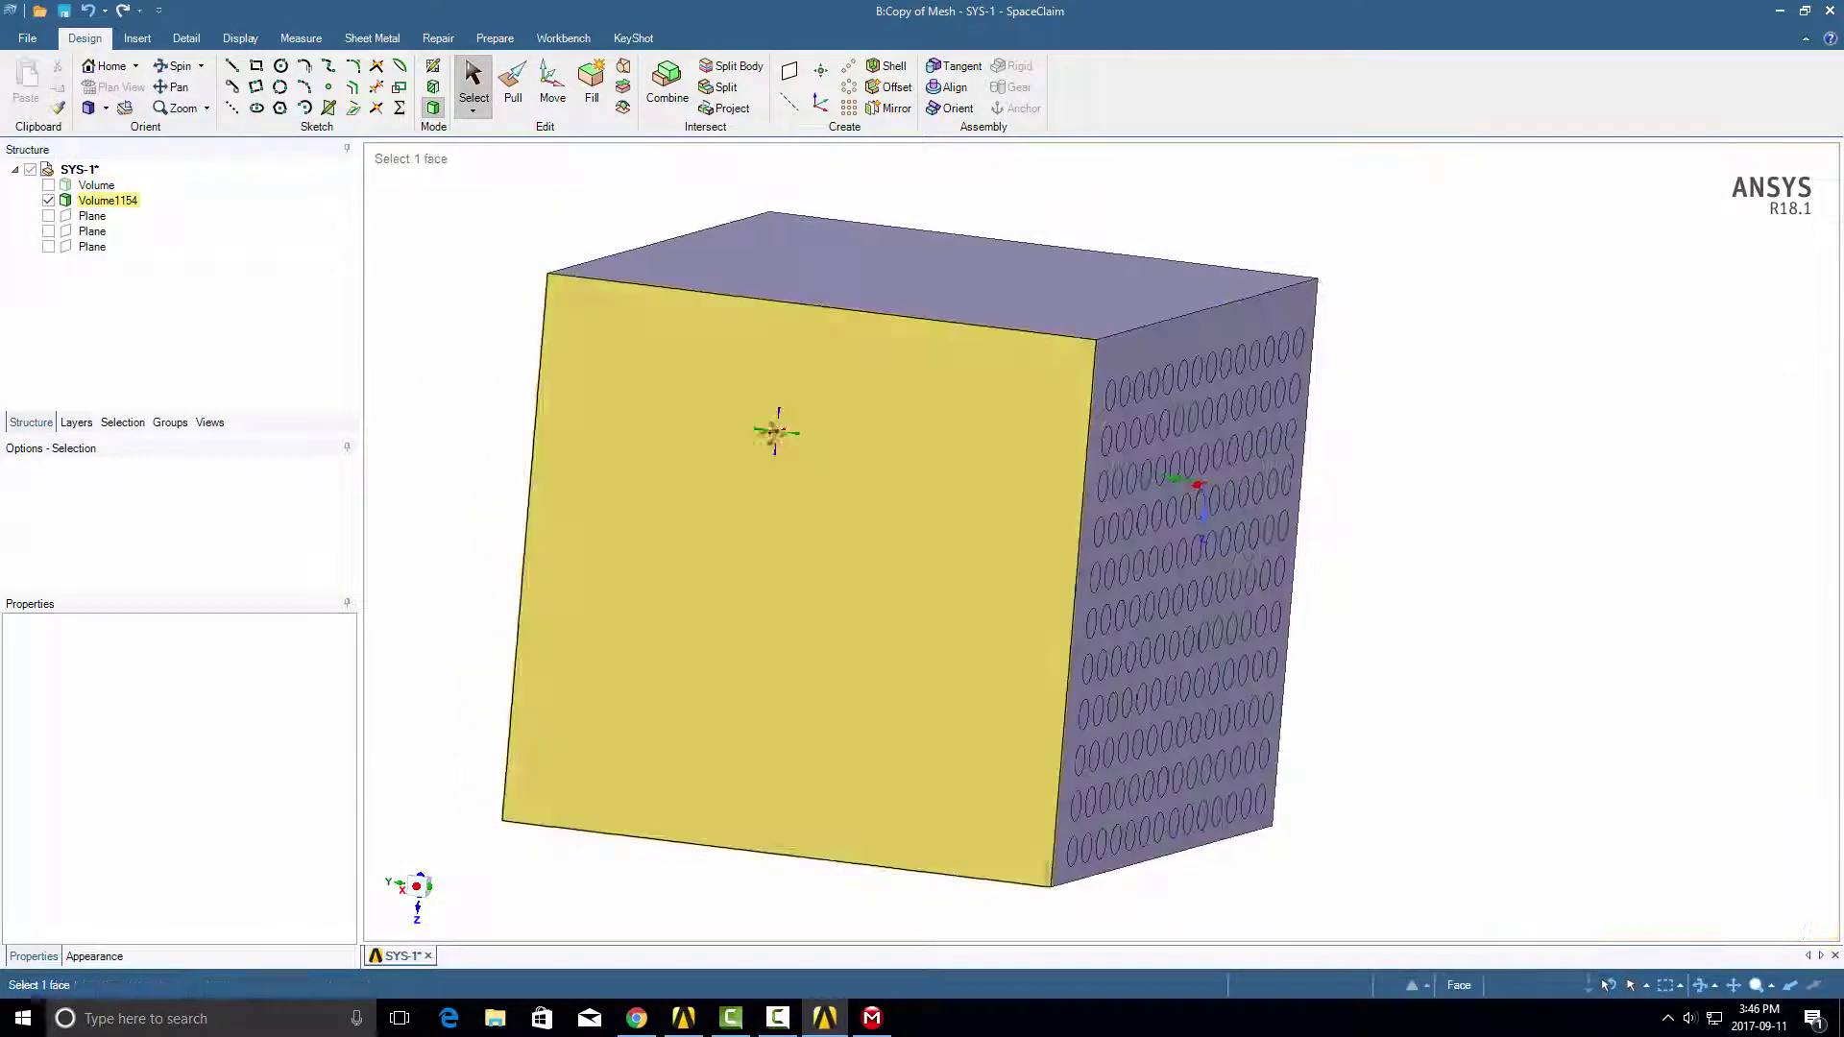
{"action": "middle_click_drag", "start_coordinate": [774, 428], "coordinate": [979, 378]}
{"action": "left_click", "coordinate": [1114, 357]}
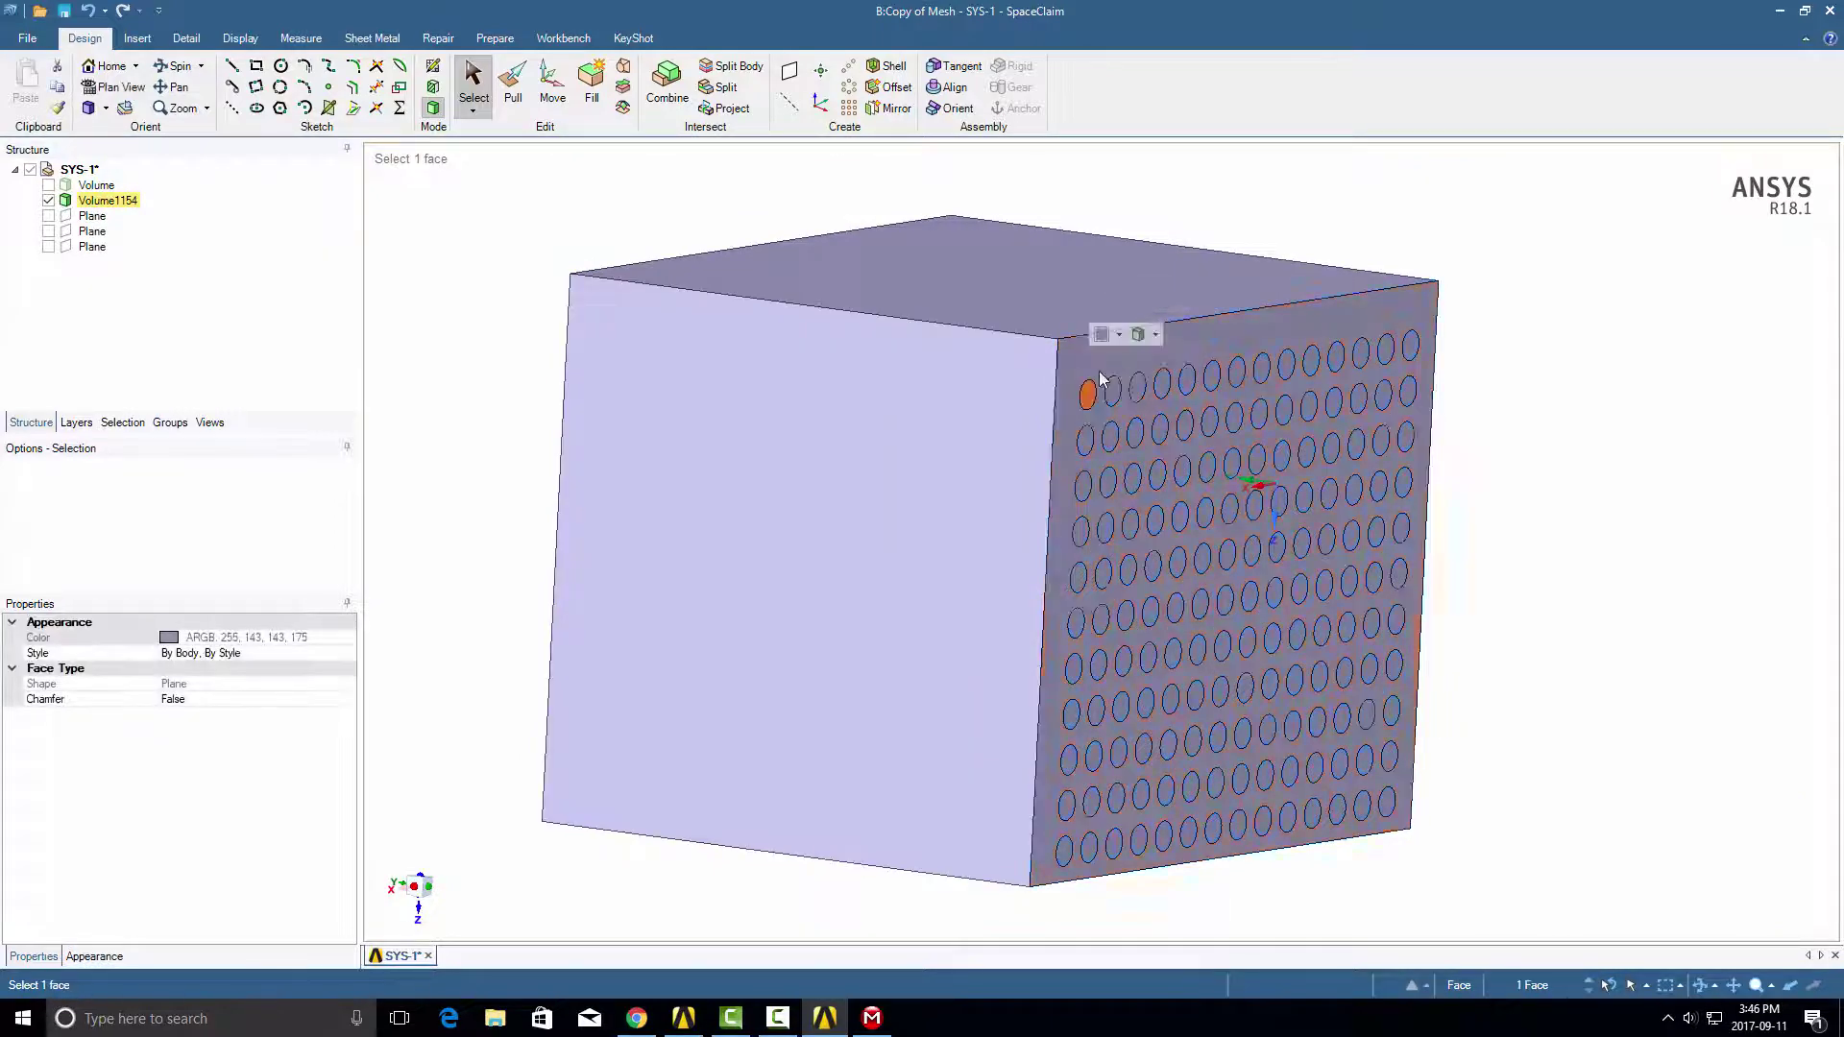
{"action": "left_click", "coordinate": [49, 185]}
Hide Volume1154 and inspect the Volume body's front face, then show Volume1154 again.
{"action": "left_click", "coordinate": [49, 201]}
{"action": "middle_click_drag", "start_coordinate": [494, 358], "coordinate": [1024, 445]}
{"action": "left_click", "coordinate": [1188, 403]}
{"action": "left_click", "coordinate": [1189, 401]}
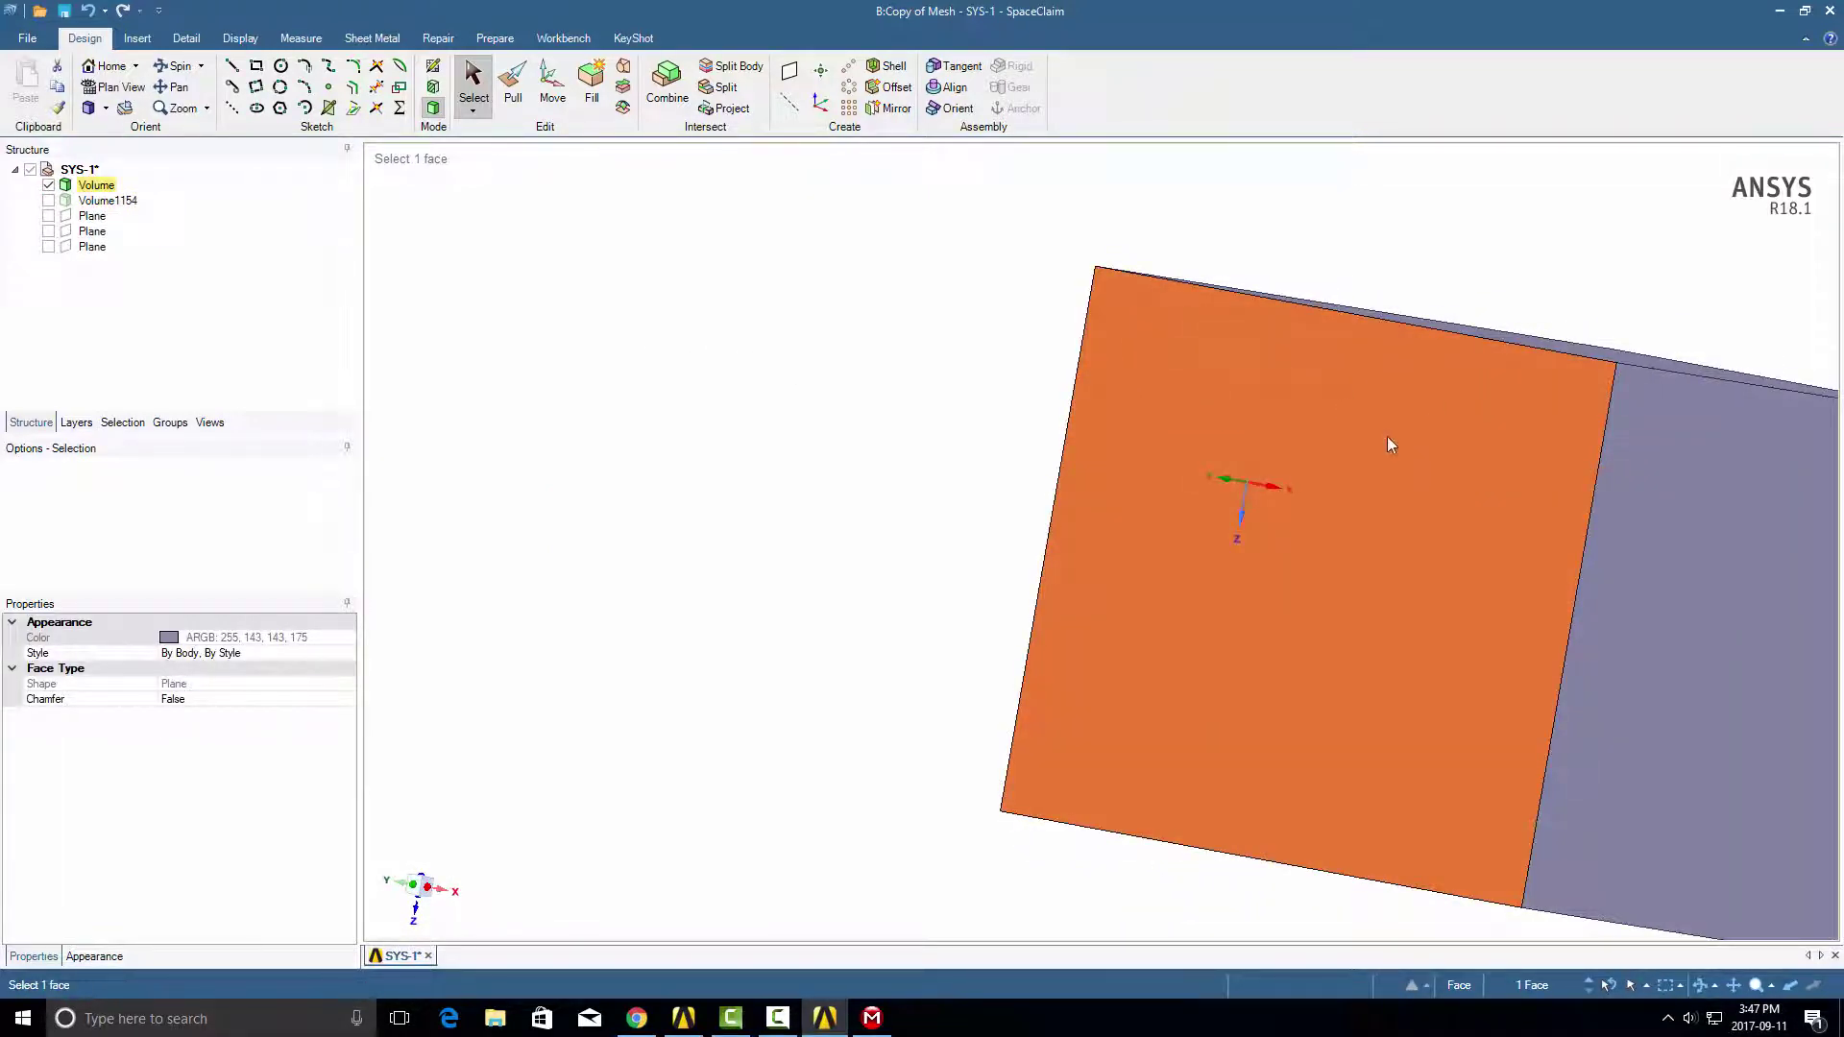
{"action": "middle_click_drag", "start_coordinate": [1267, 480], "coordinate": [826, 560]}
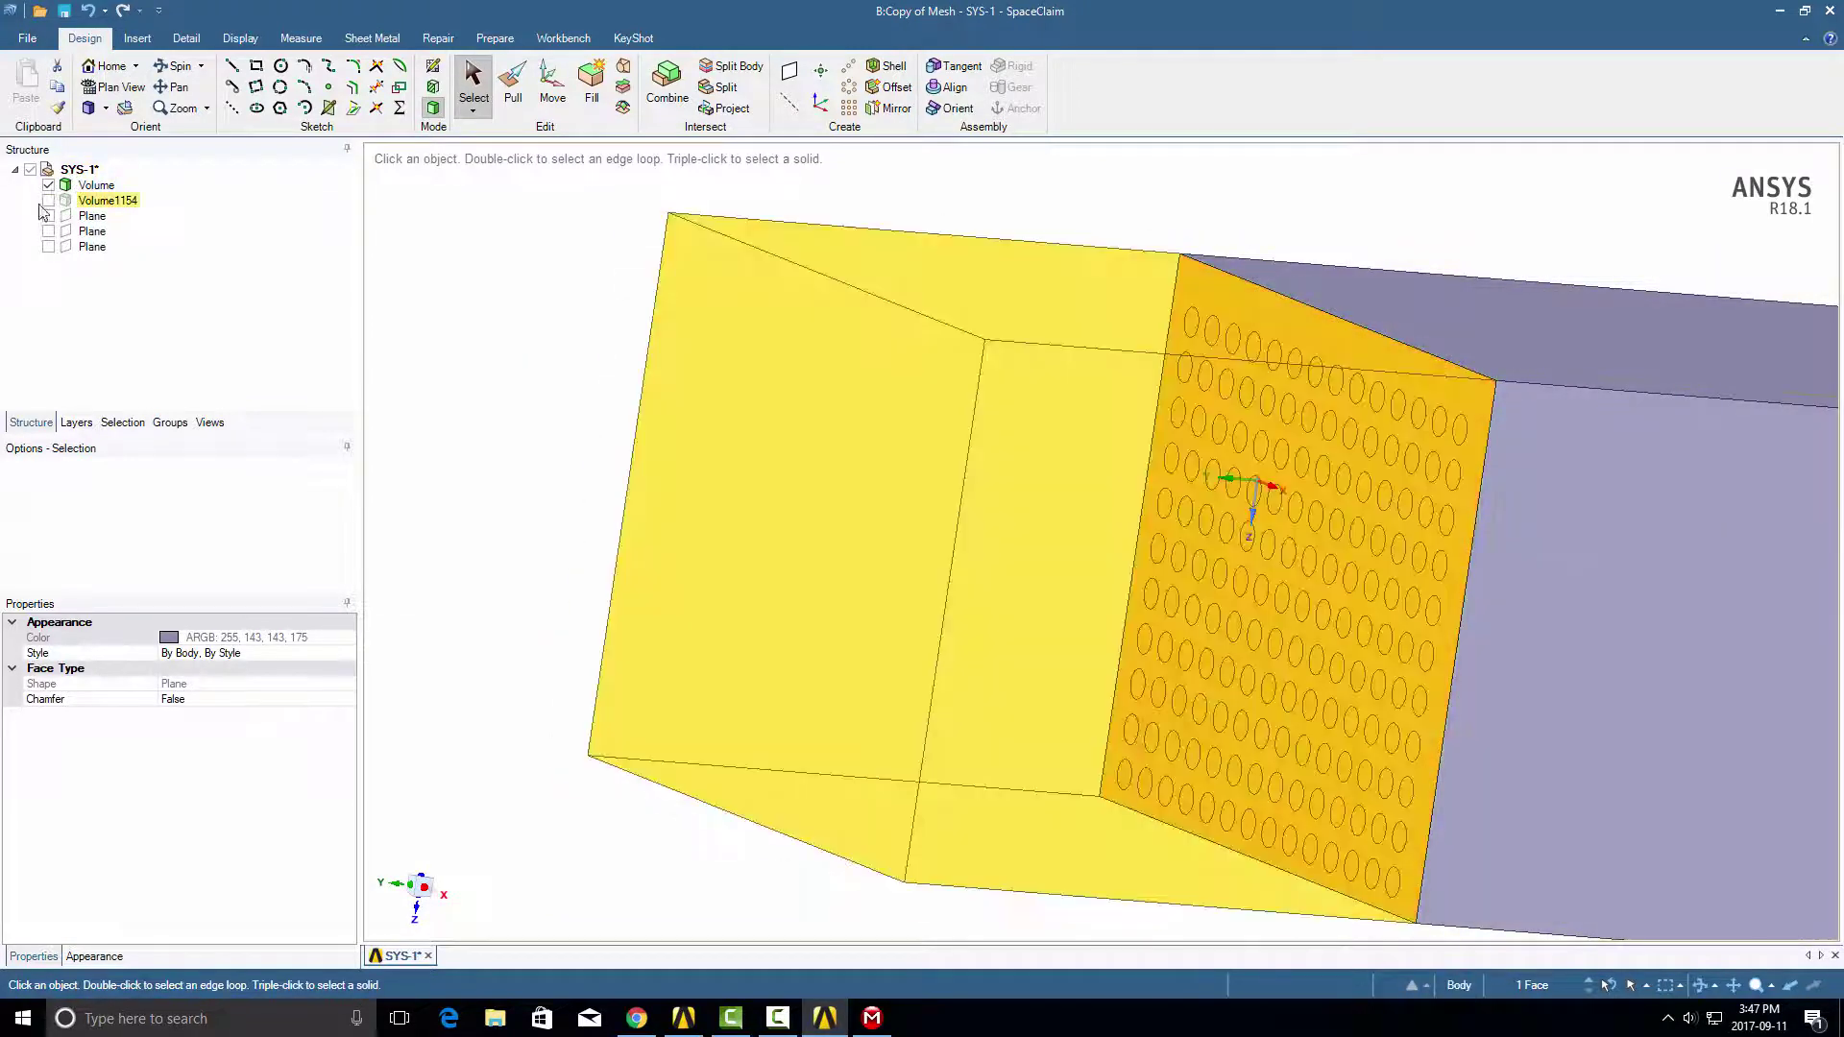
{"action": "left_click", "coordinate": [48, 199]}
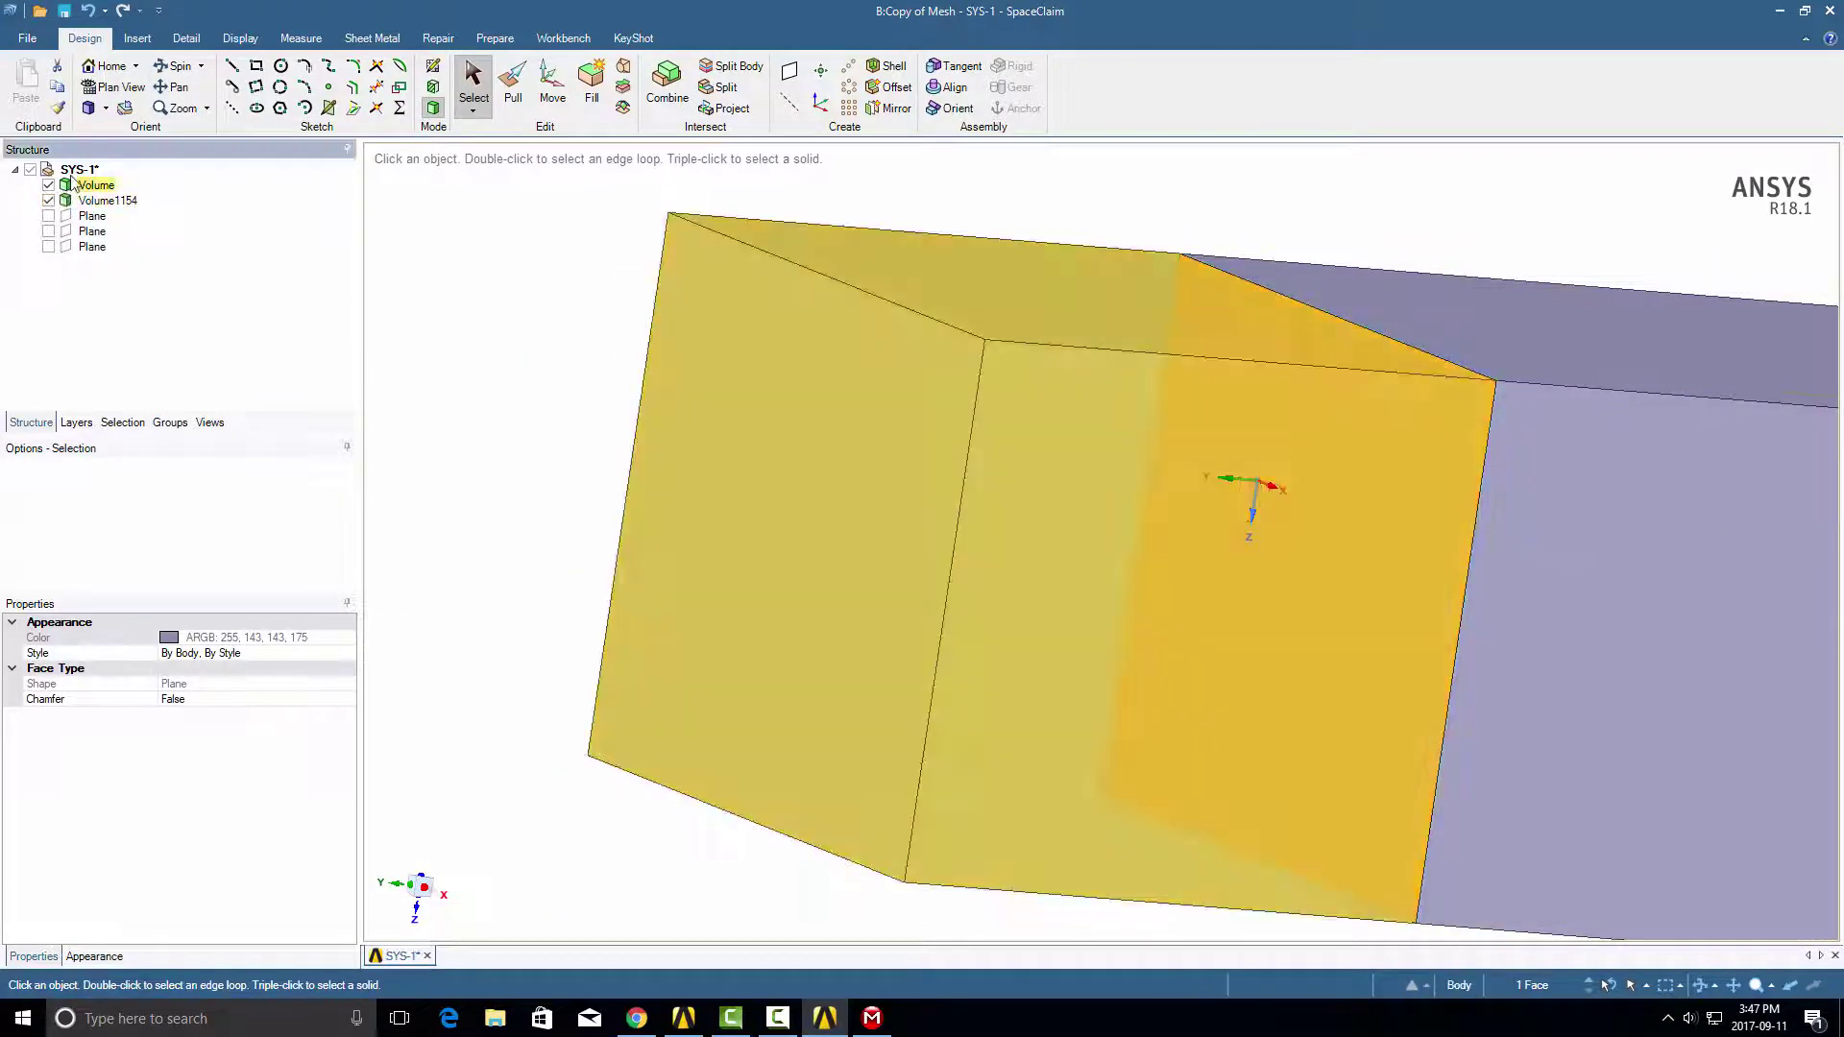
Select and inspect the face shared by both volumes, then switch to ANSYS Meshing.
{"action": "left_click", "coordinate": [79, 169]}
{"action": "scroll", "coordinate": [327, 730], "scroll_direction": "up", "scroll_amount": 3}
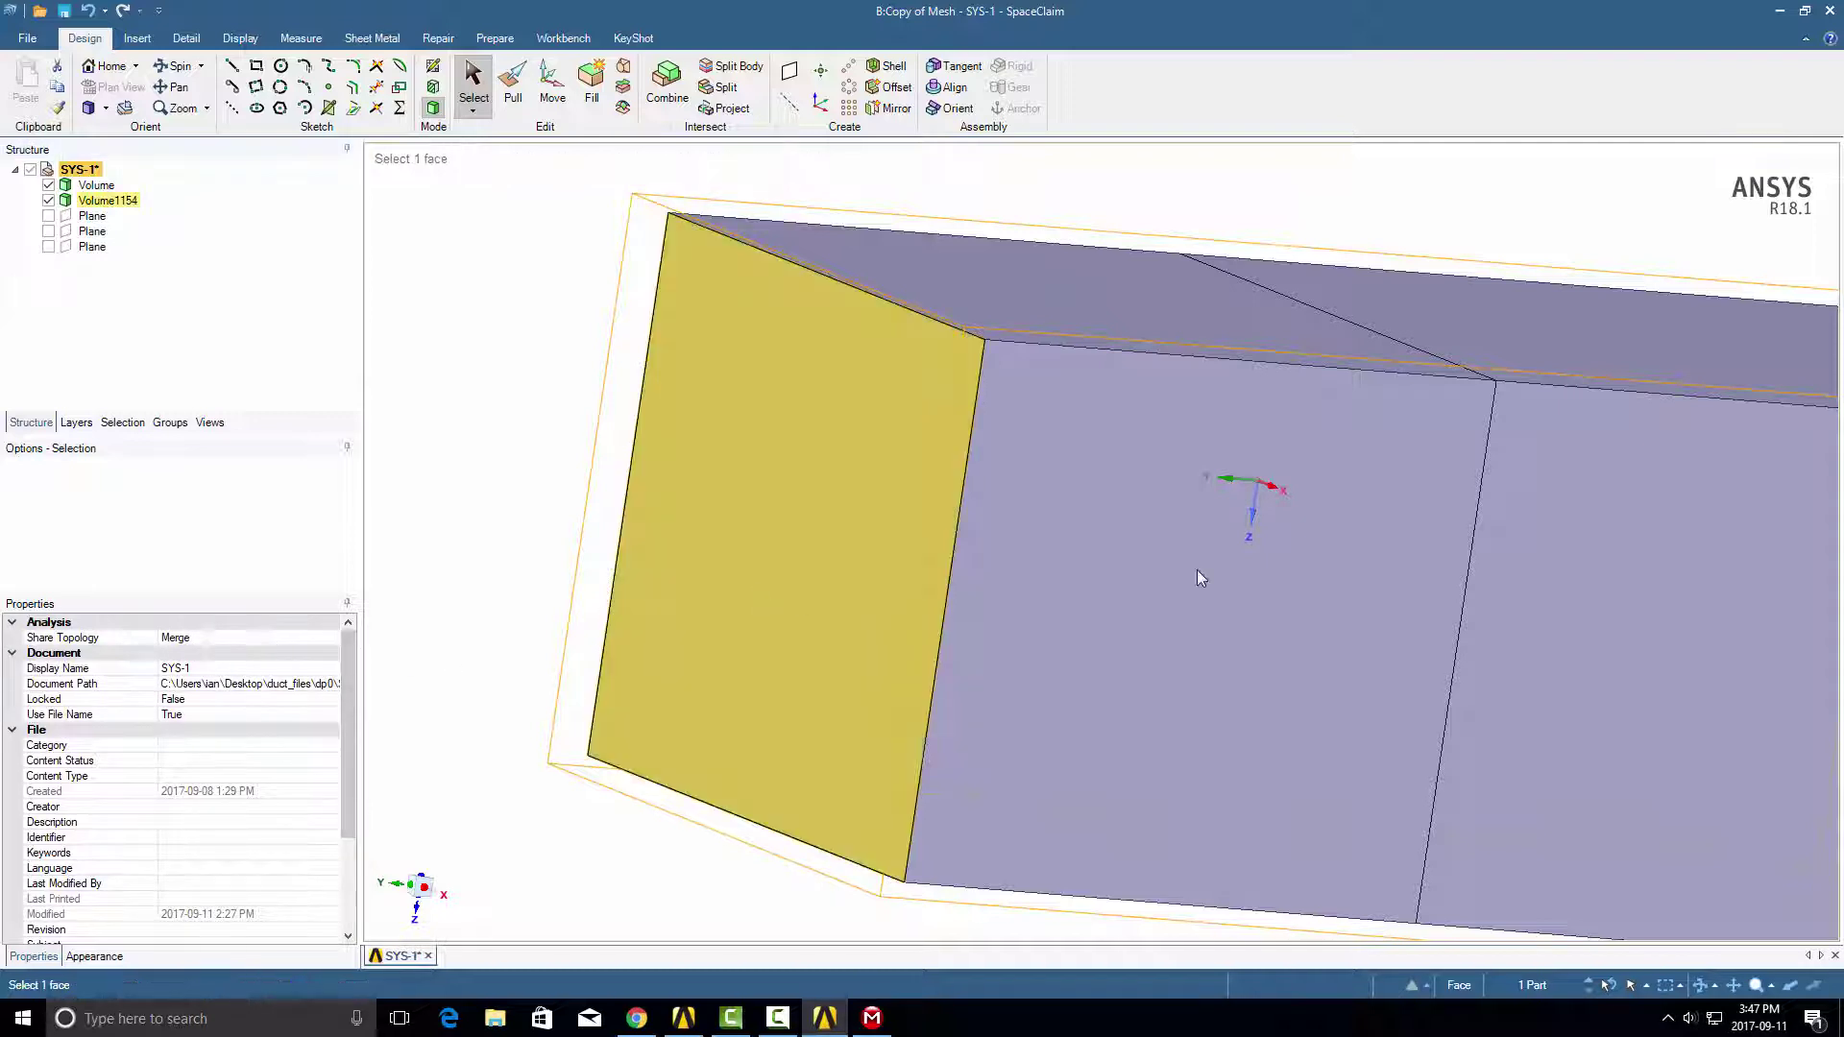
{"action": "left_click", "coordinate": [1466, 513]}
{"action": "middle_click_drag", "start_coordinate": [1467, 509], "coordinate": [1342, 497]}
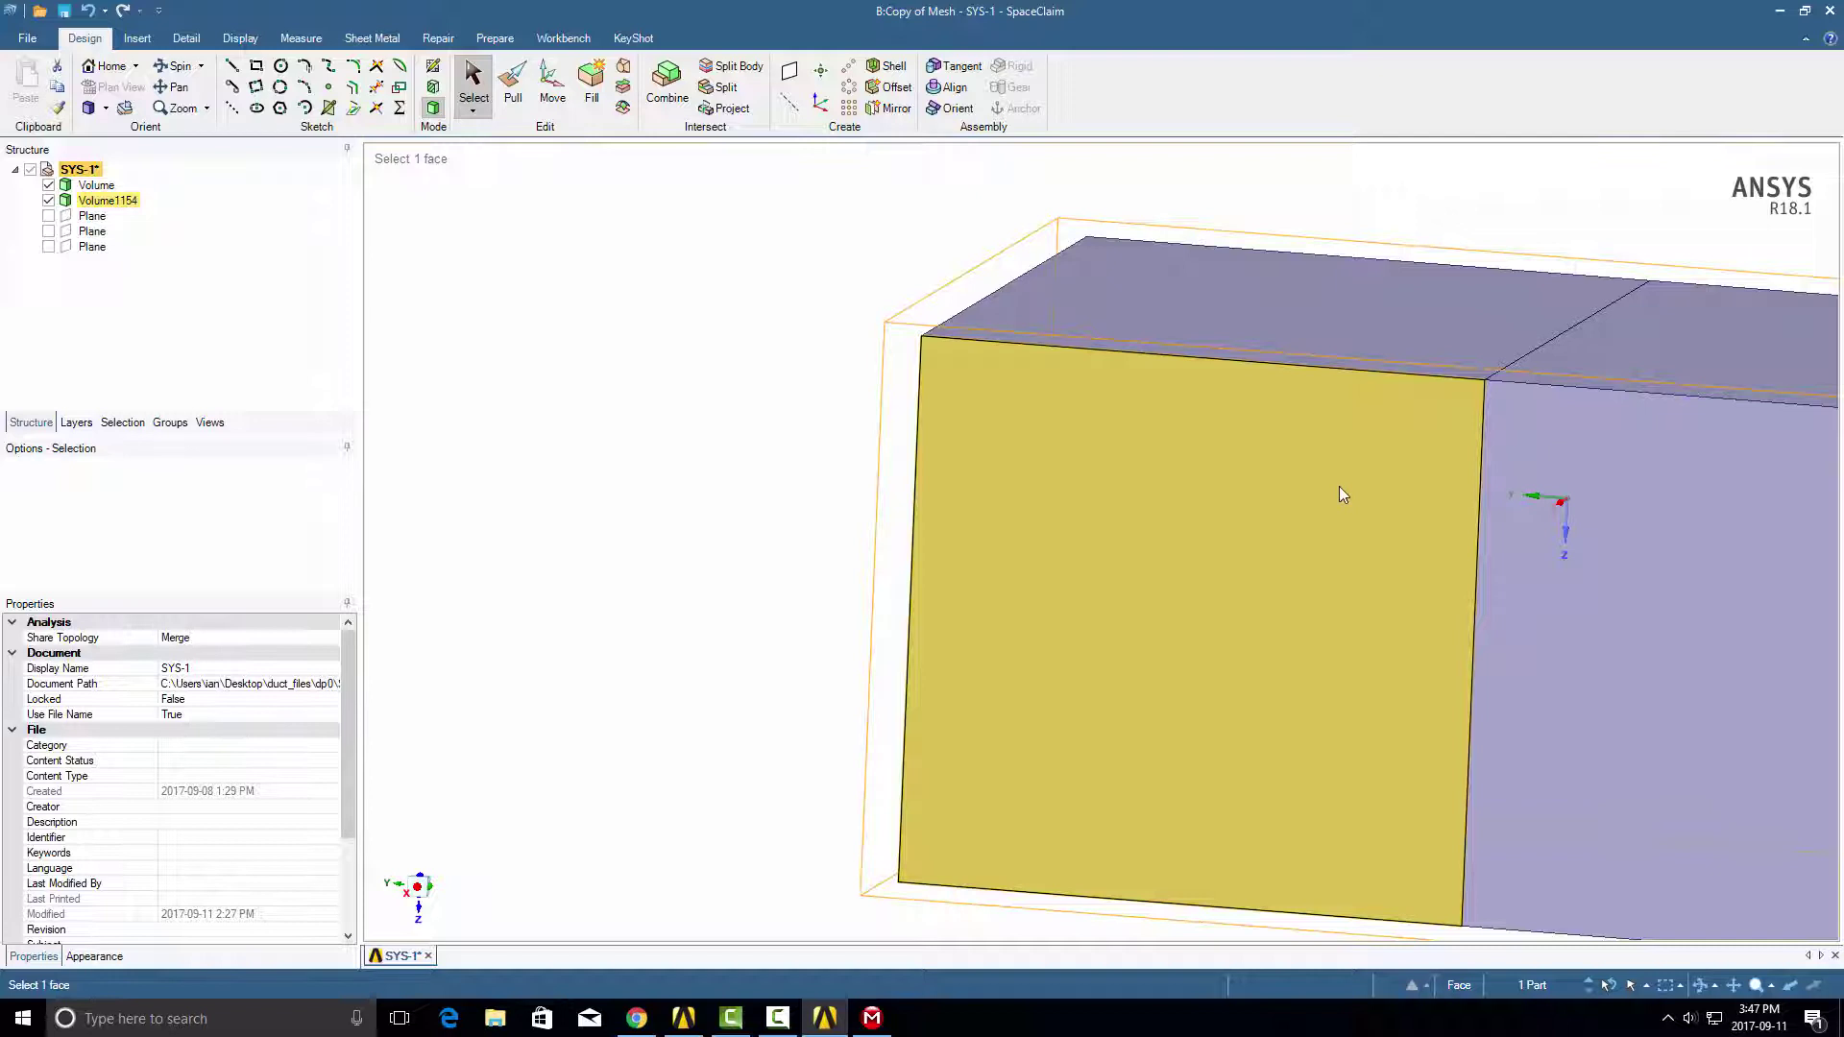
{"action": "left_click", "coordinate": [1490, 518]}
{"action": "middle_click_drag", "start_coordinate": [1488, 519], "coordinate": [1001, 458], "text": "shift"}
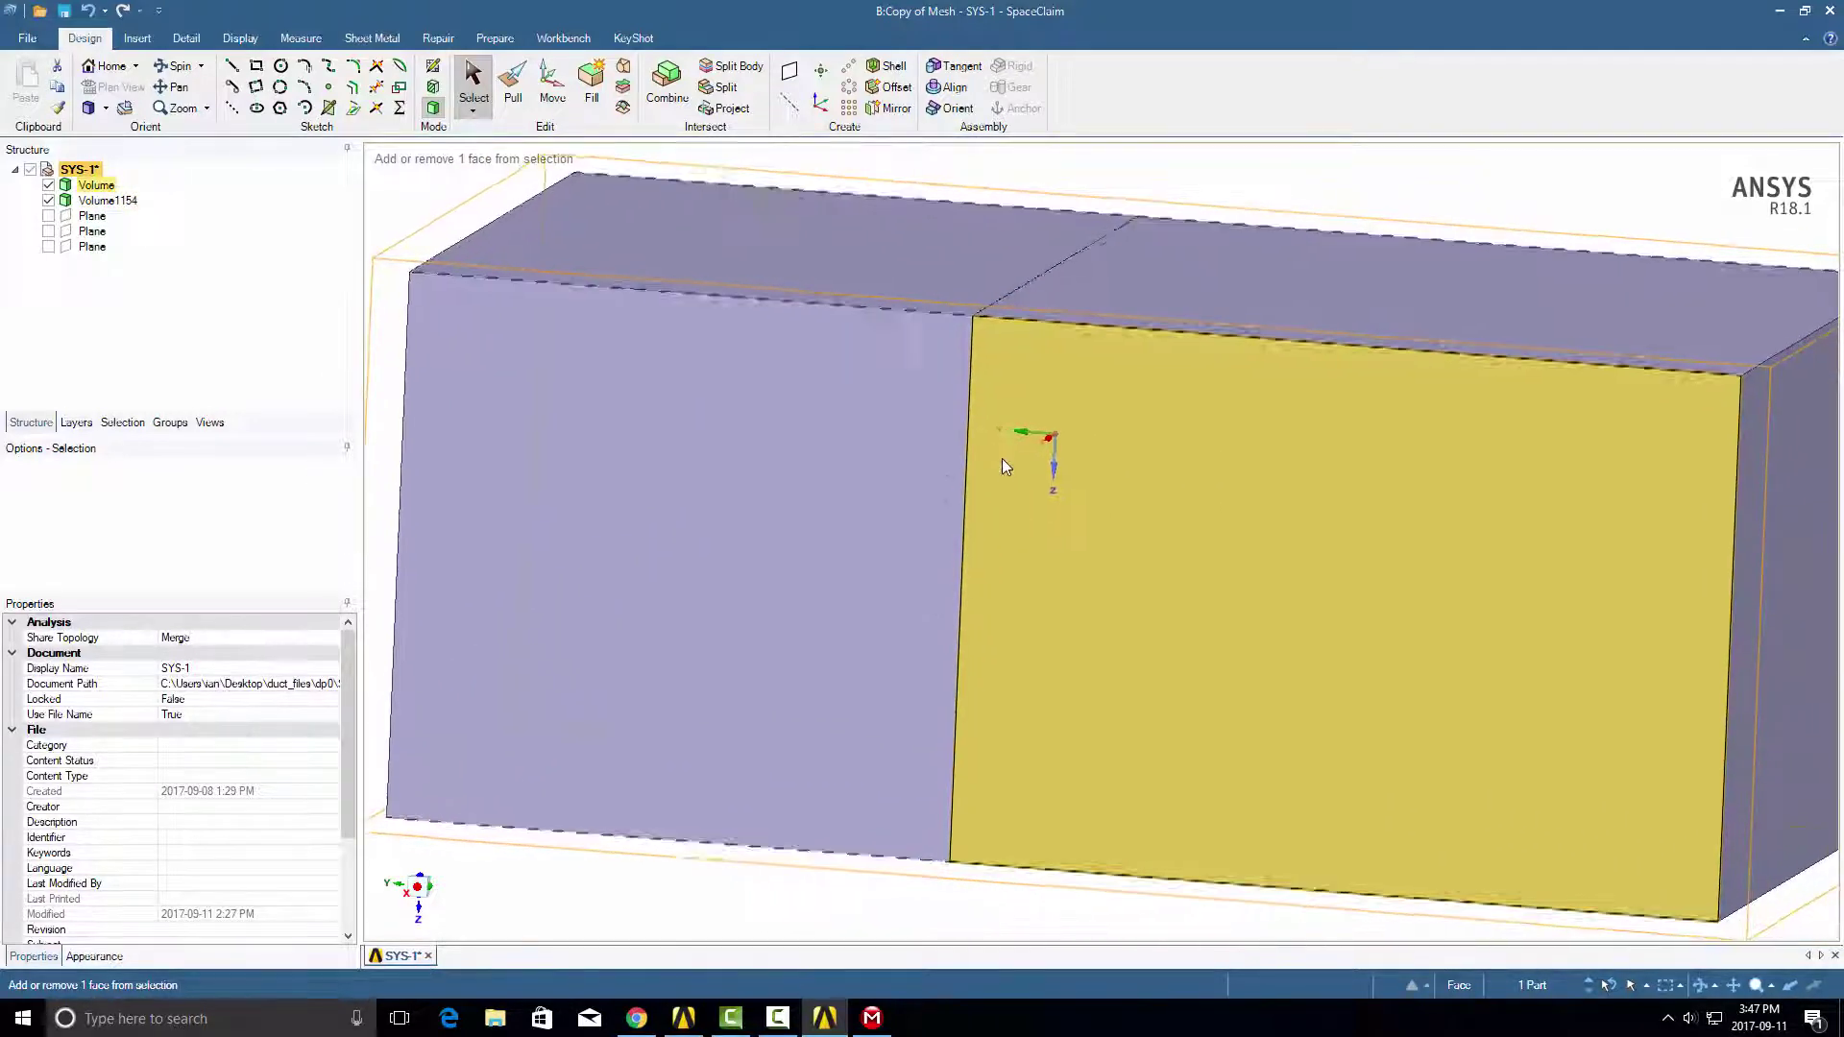
{"action": "key", "text": "Escape"}
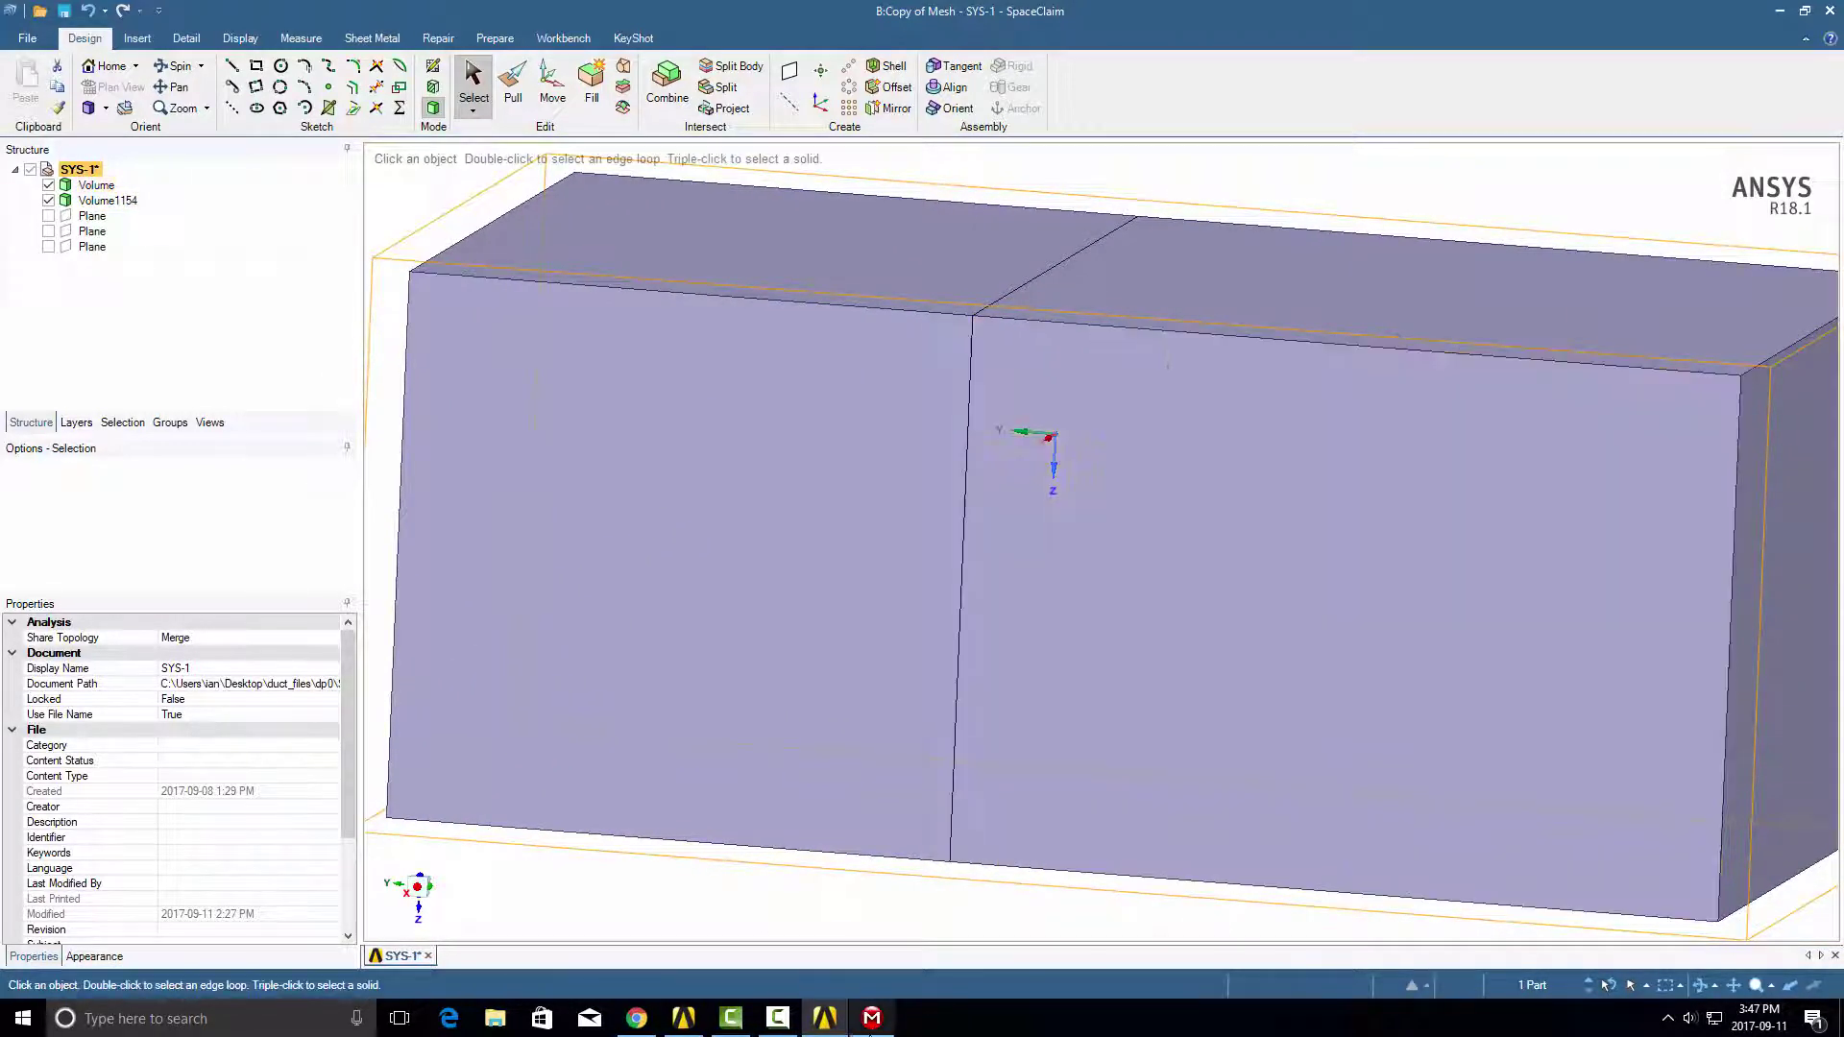
{"action": "left_click", "coordinate": [873, 1026]}
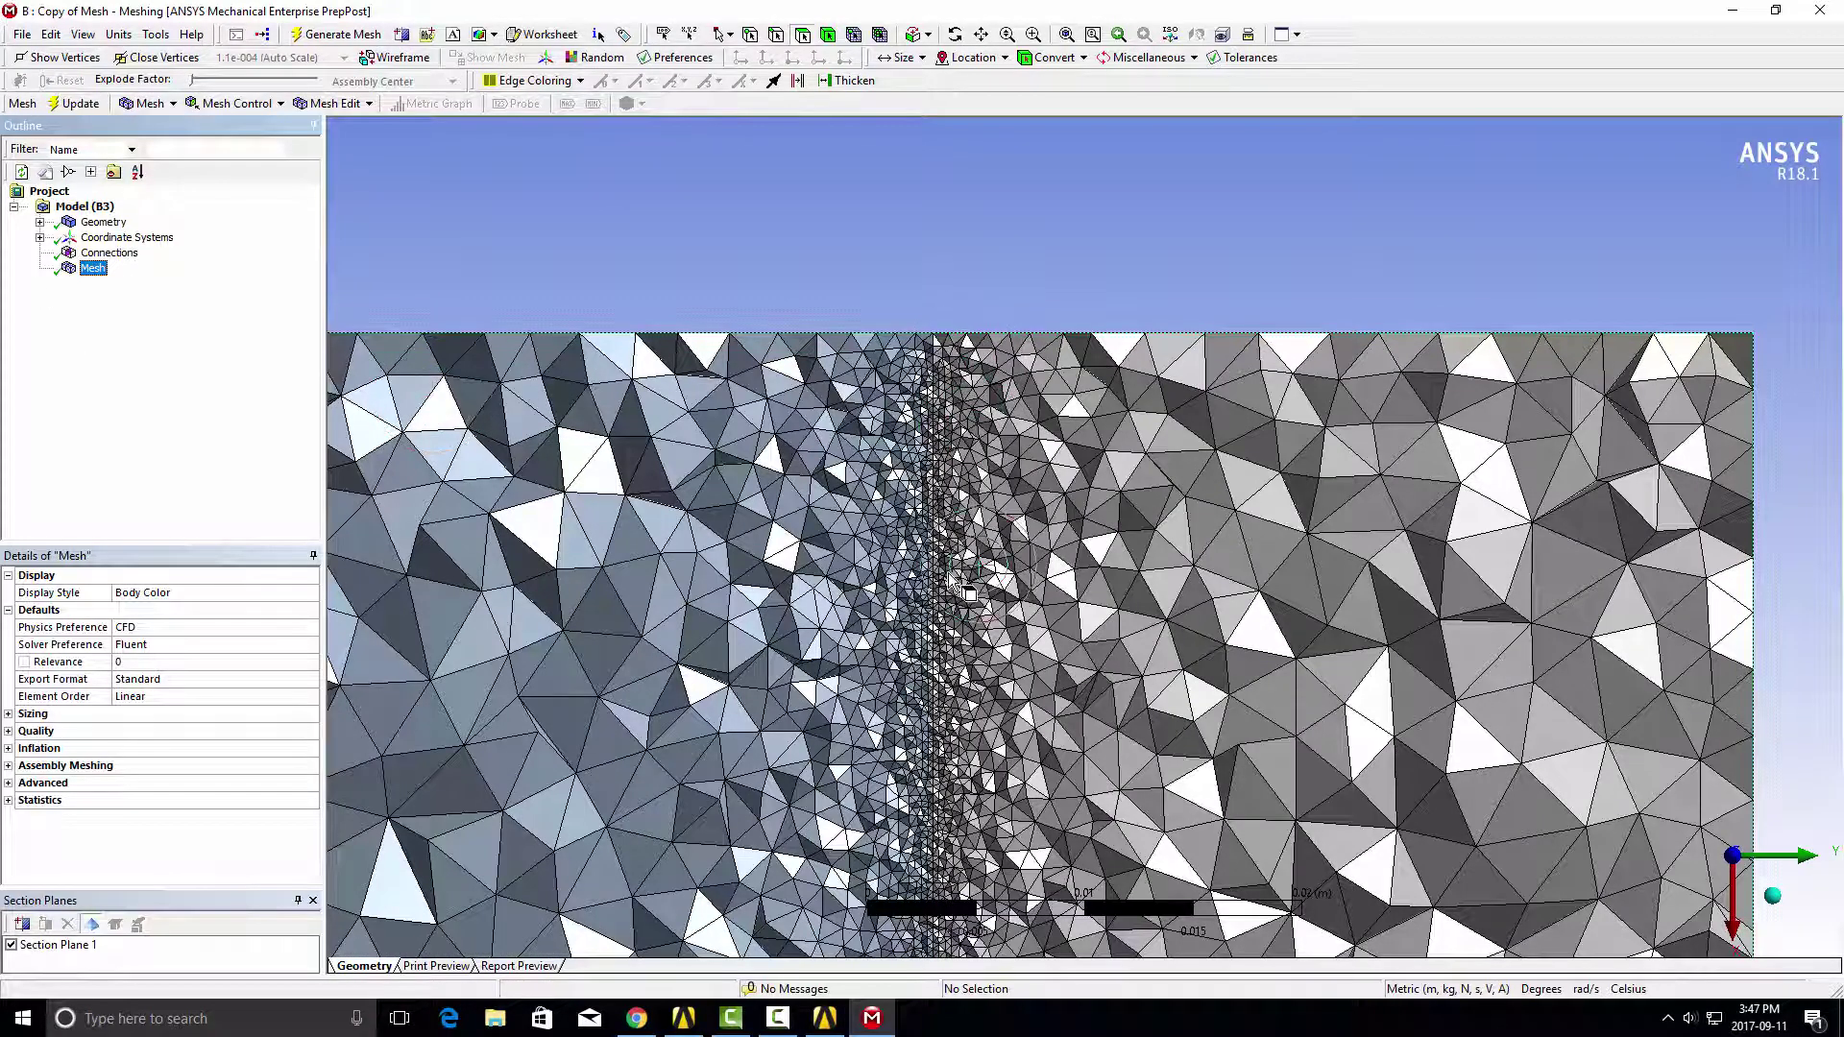
Zoom the mesh near the shared face and expand Geometry > SYS-1 showing Volume and Volume1154.
{"action": "middle_click_drag", "start_coordinate": [951, 452], "coordinate": [930, 442]}
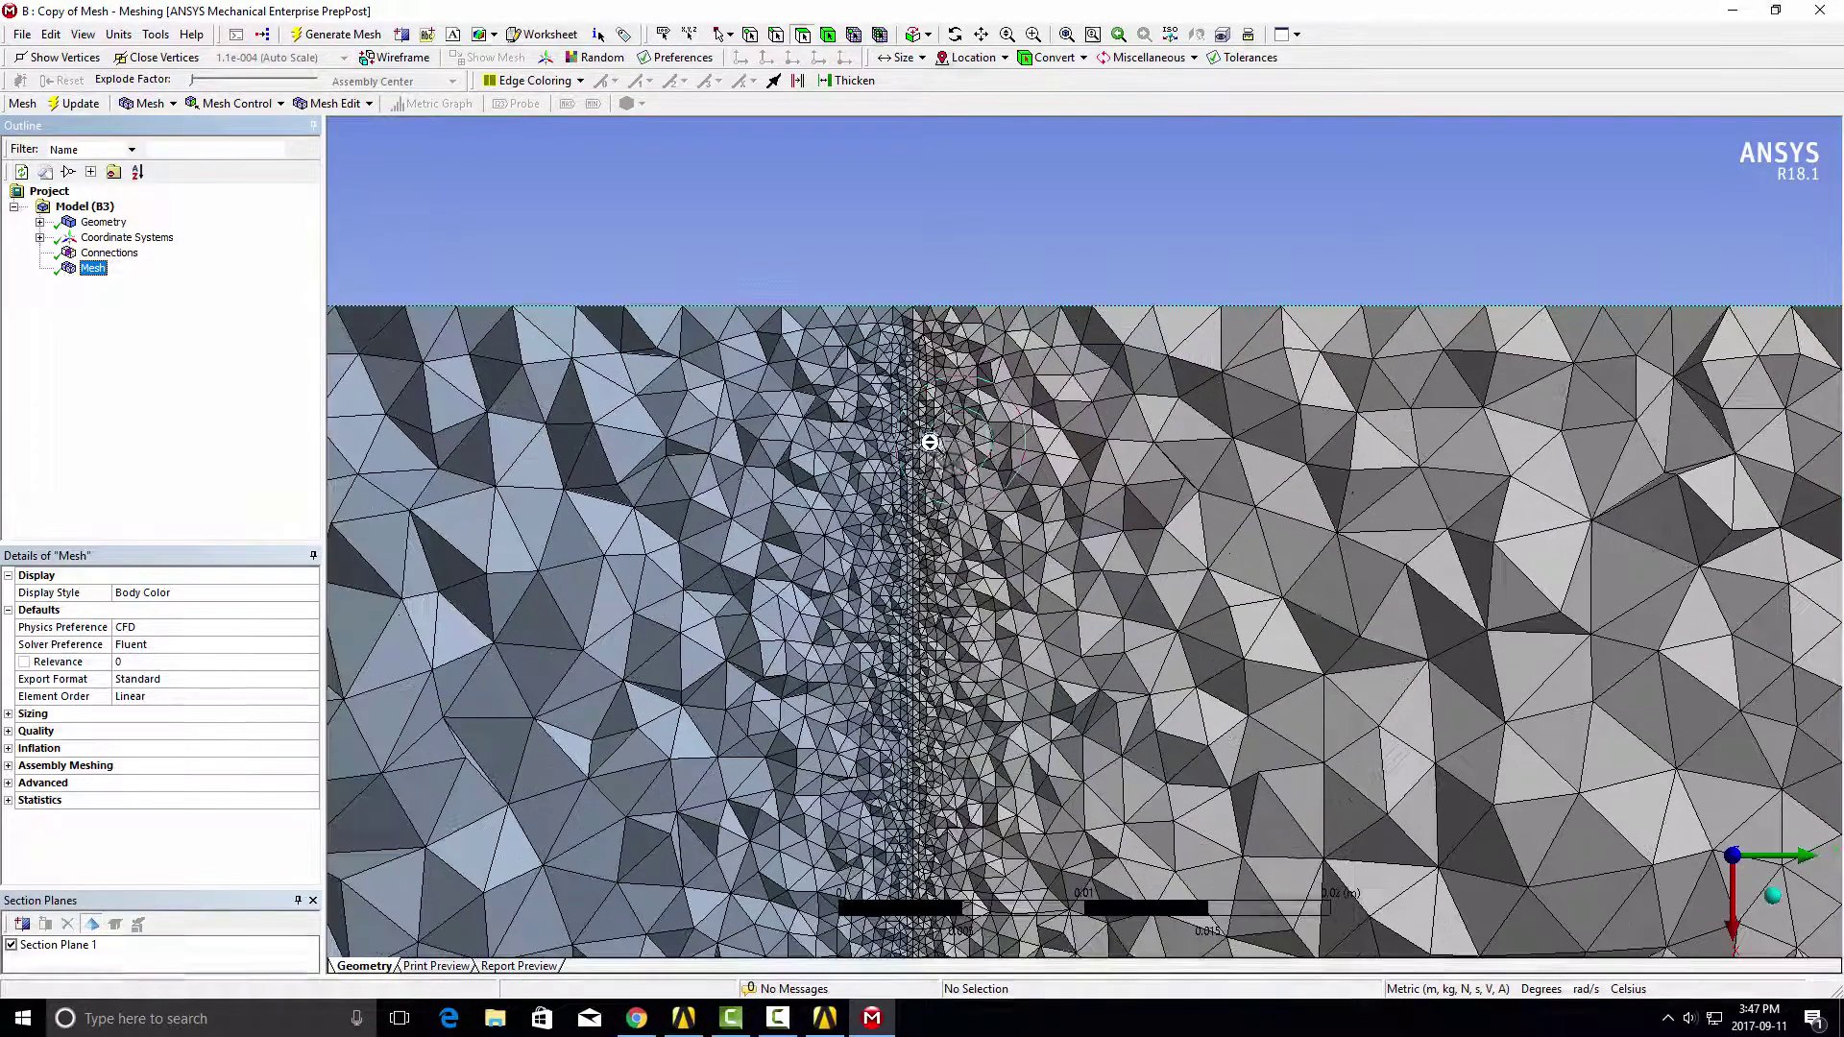
{"action": "scroll", "coordinate": [930, 442], "scroll_direction": "up", "scroll_amount": 2}
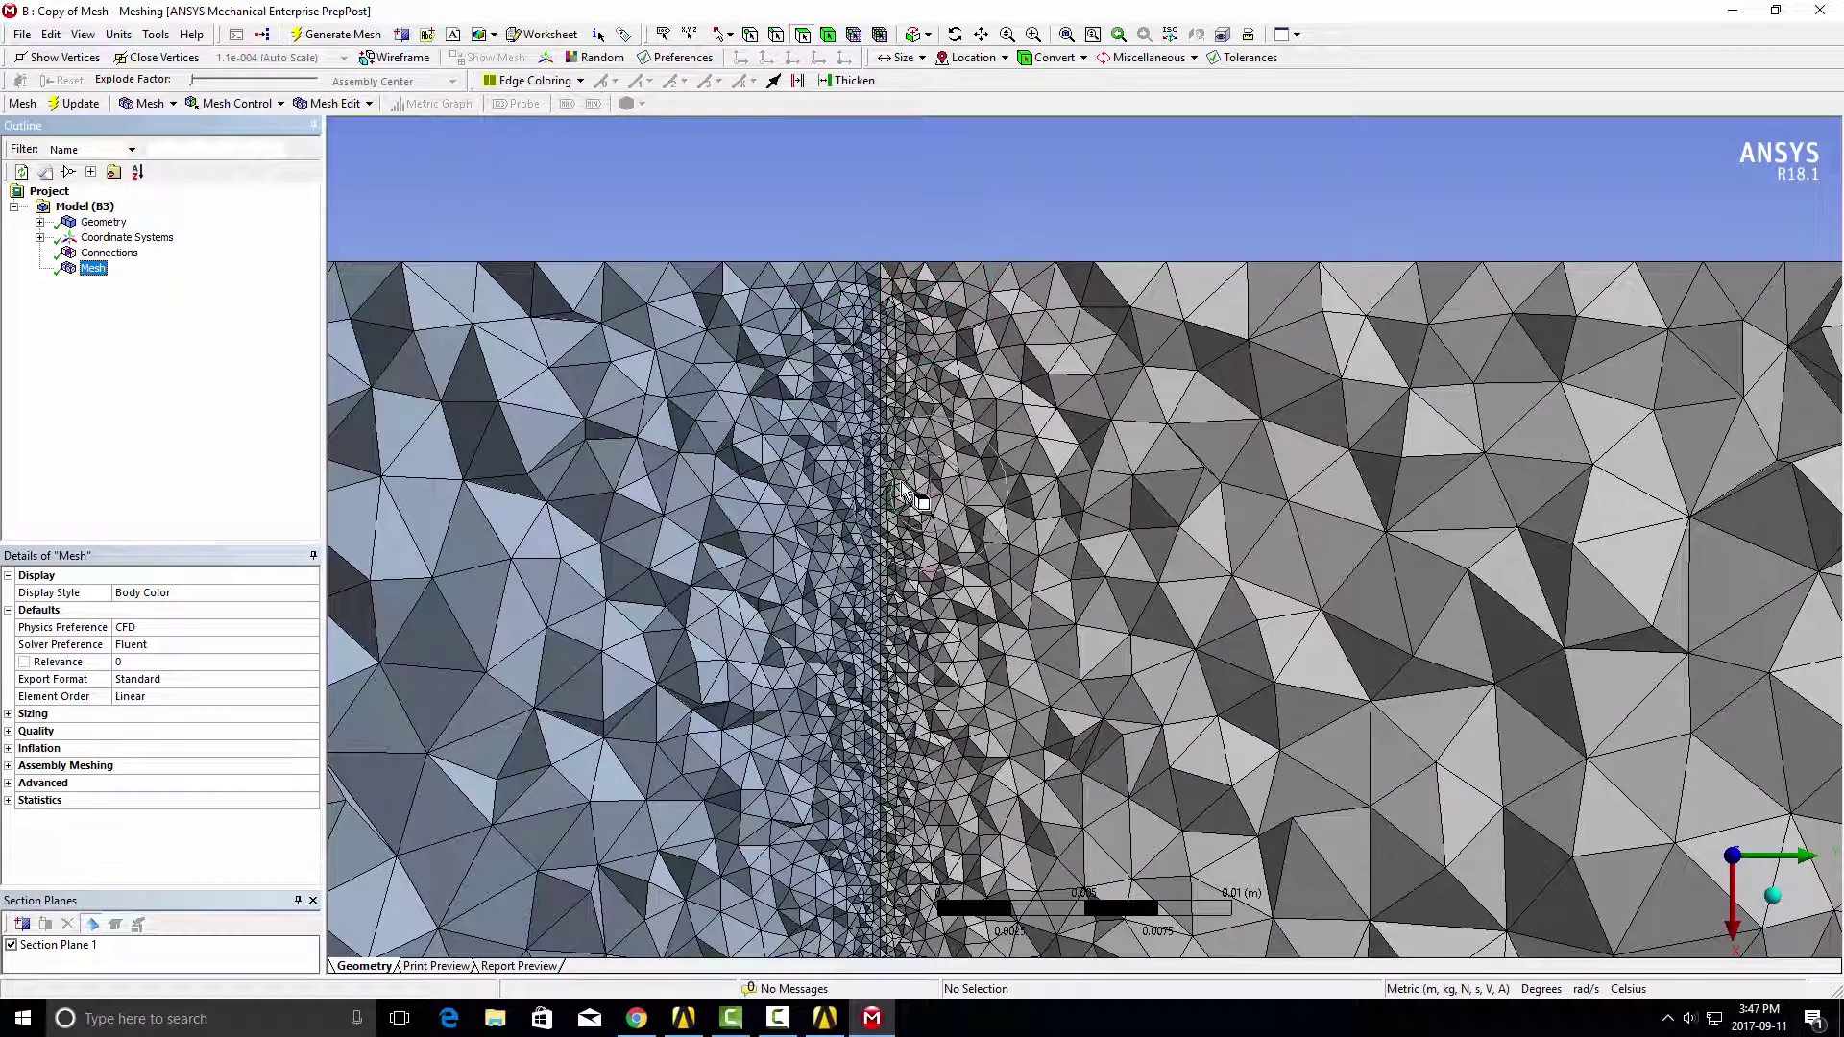
{"action": "middle_click_drag", "start_coordinate": [876, 465], "coordinate": [869, 451]}
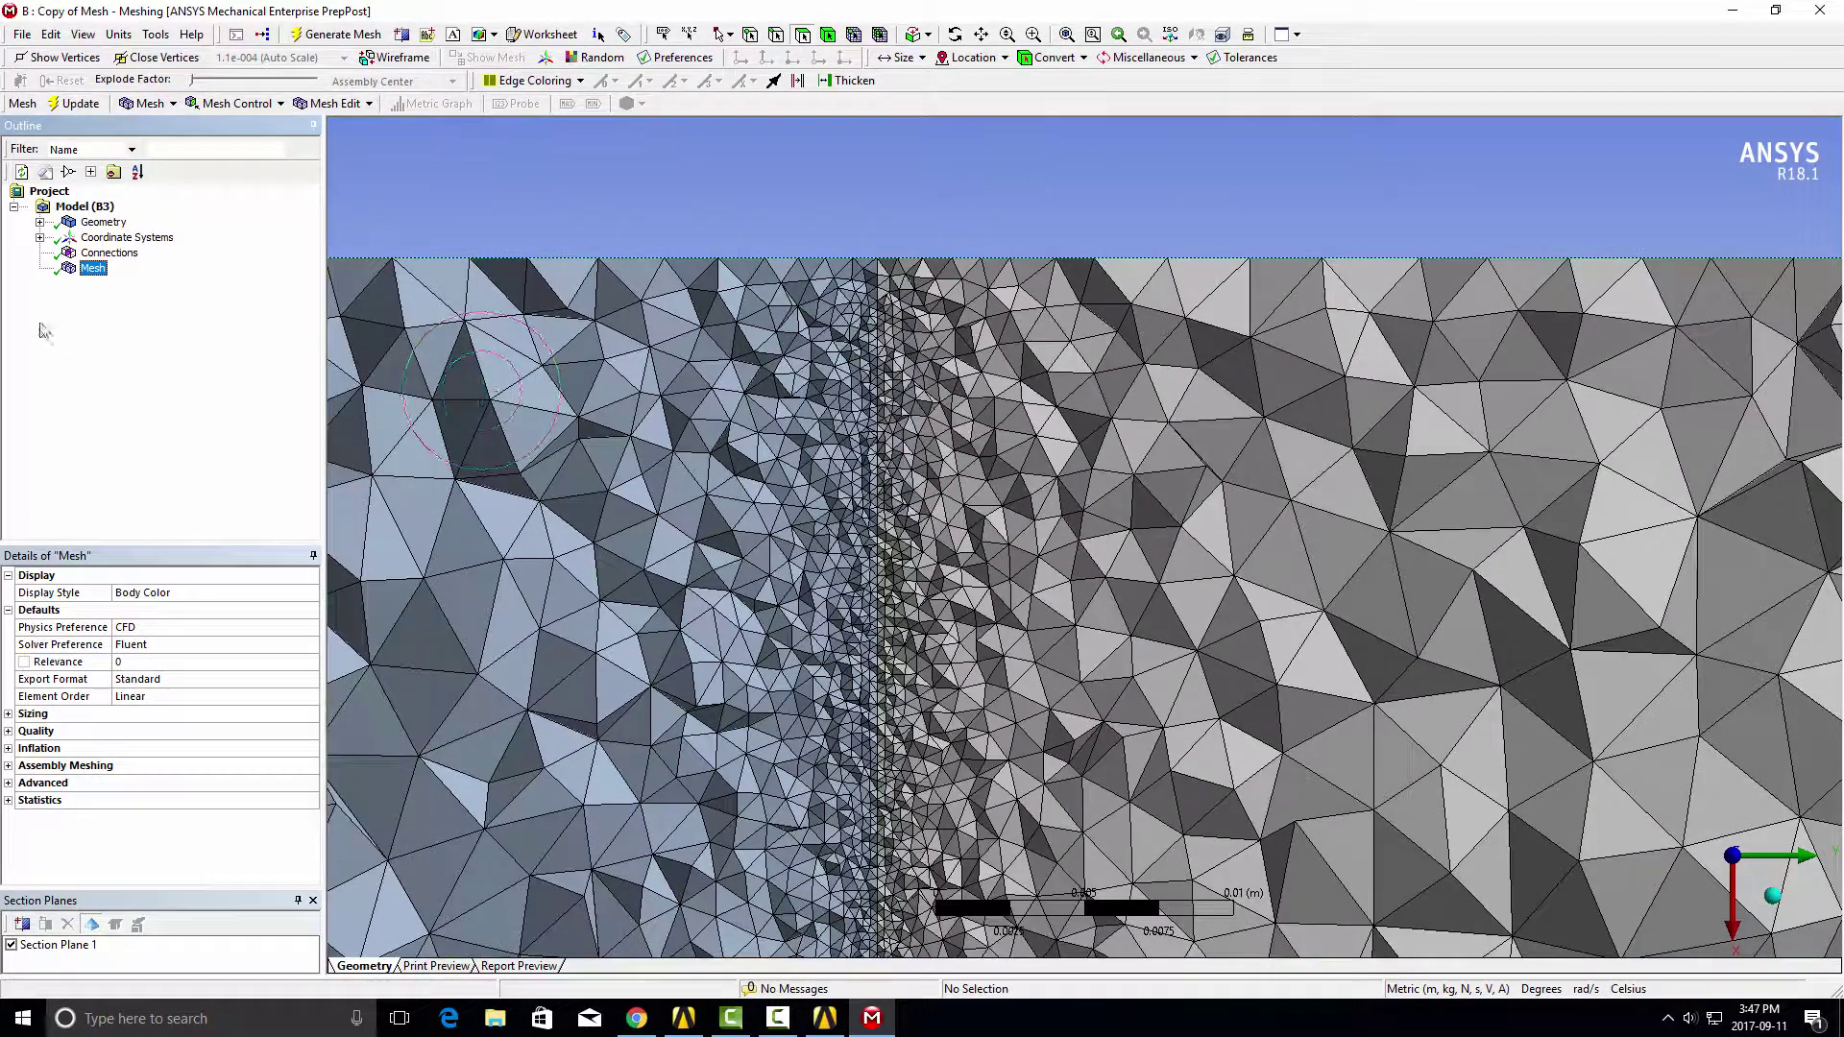
{"action": "left_click", "coordinate": [40, 221]}
{"action": "left_click", "coordinate": [65, 237]}
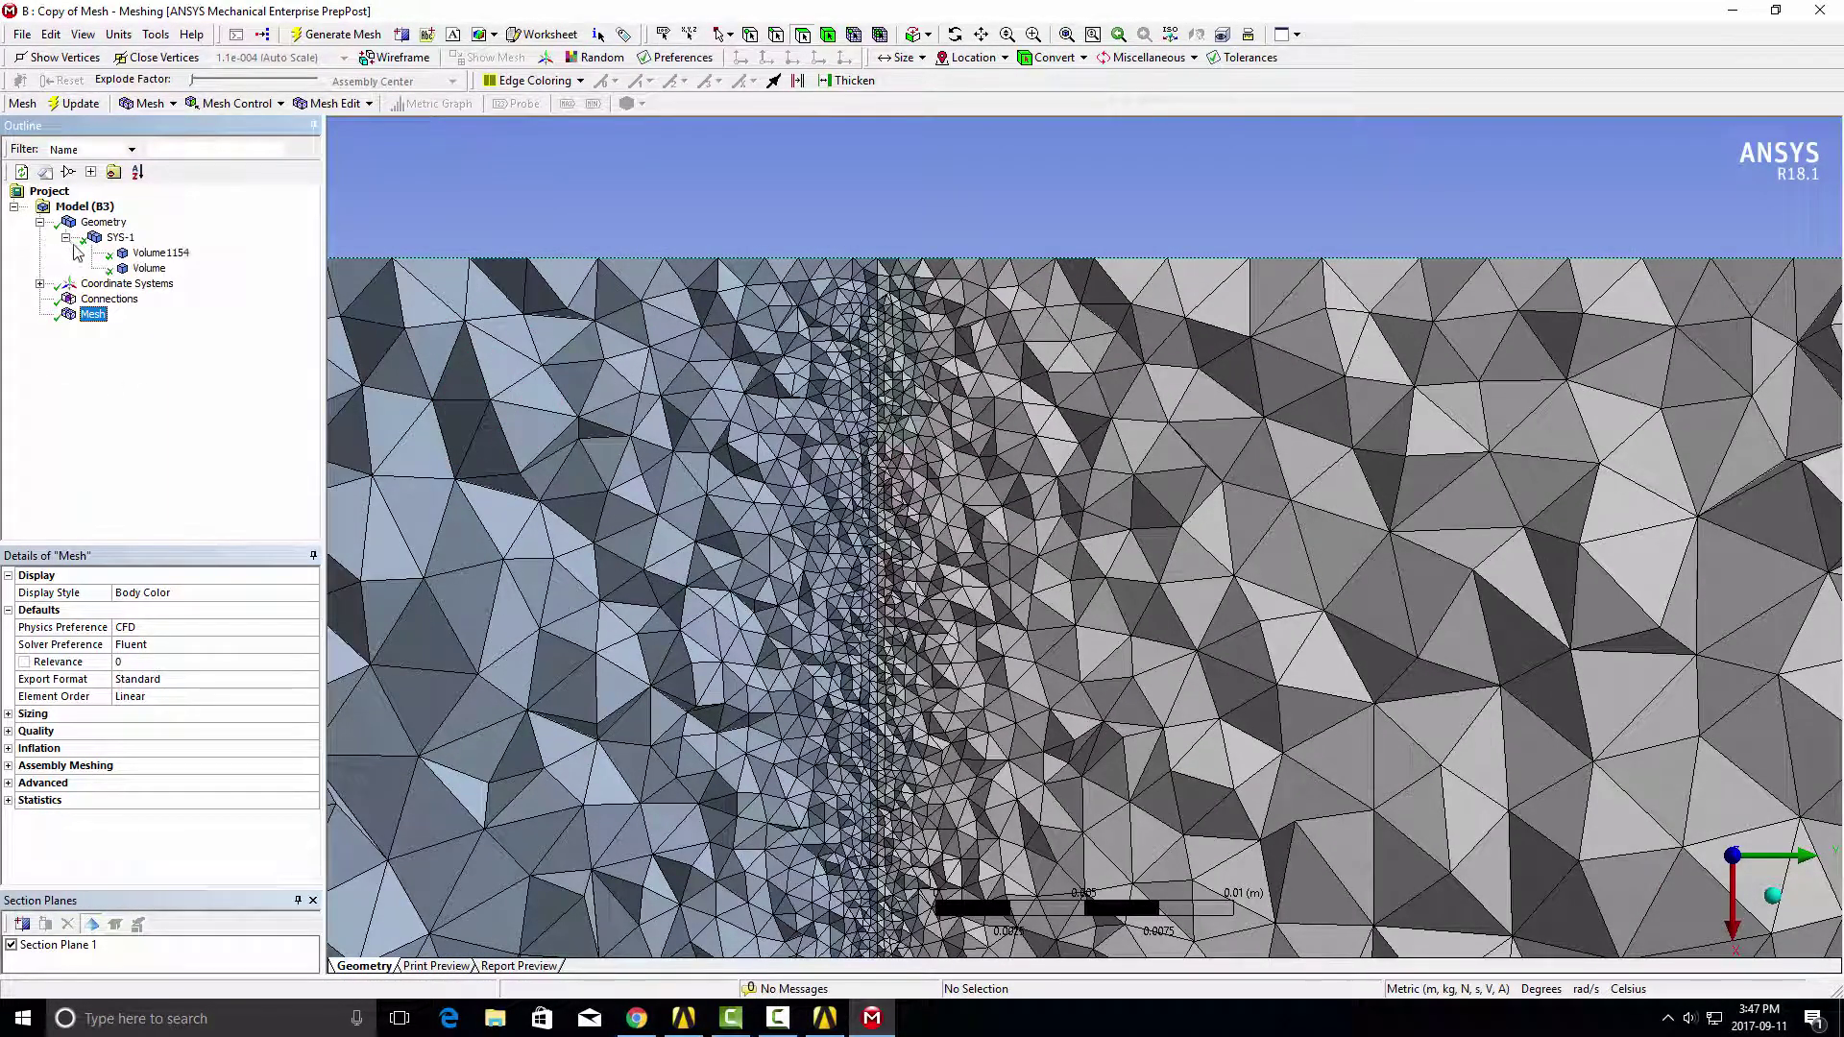
Hide Volume1154 to inspect the Volume body's mesh, then show all bodies again.
{"action": "right_click", "coordinate": [144, 257]}
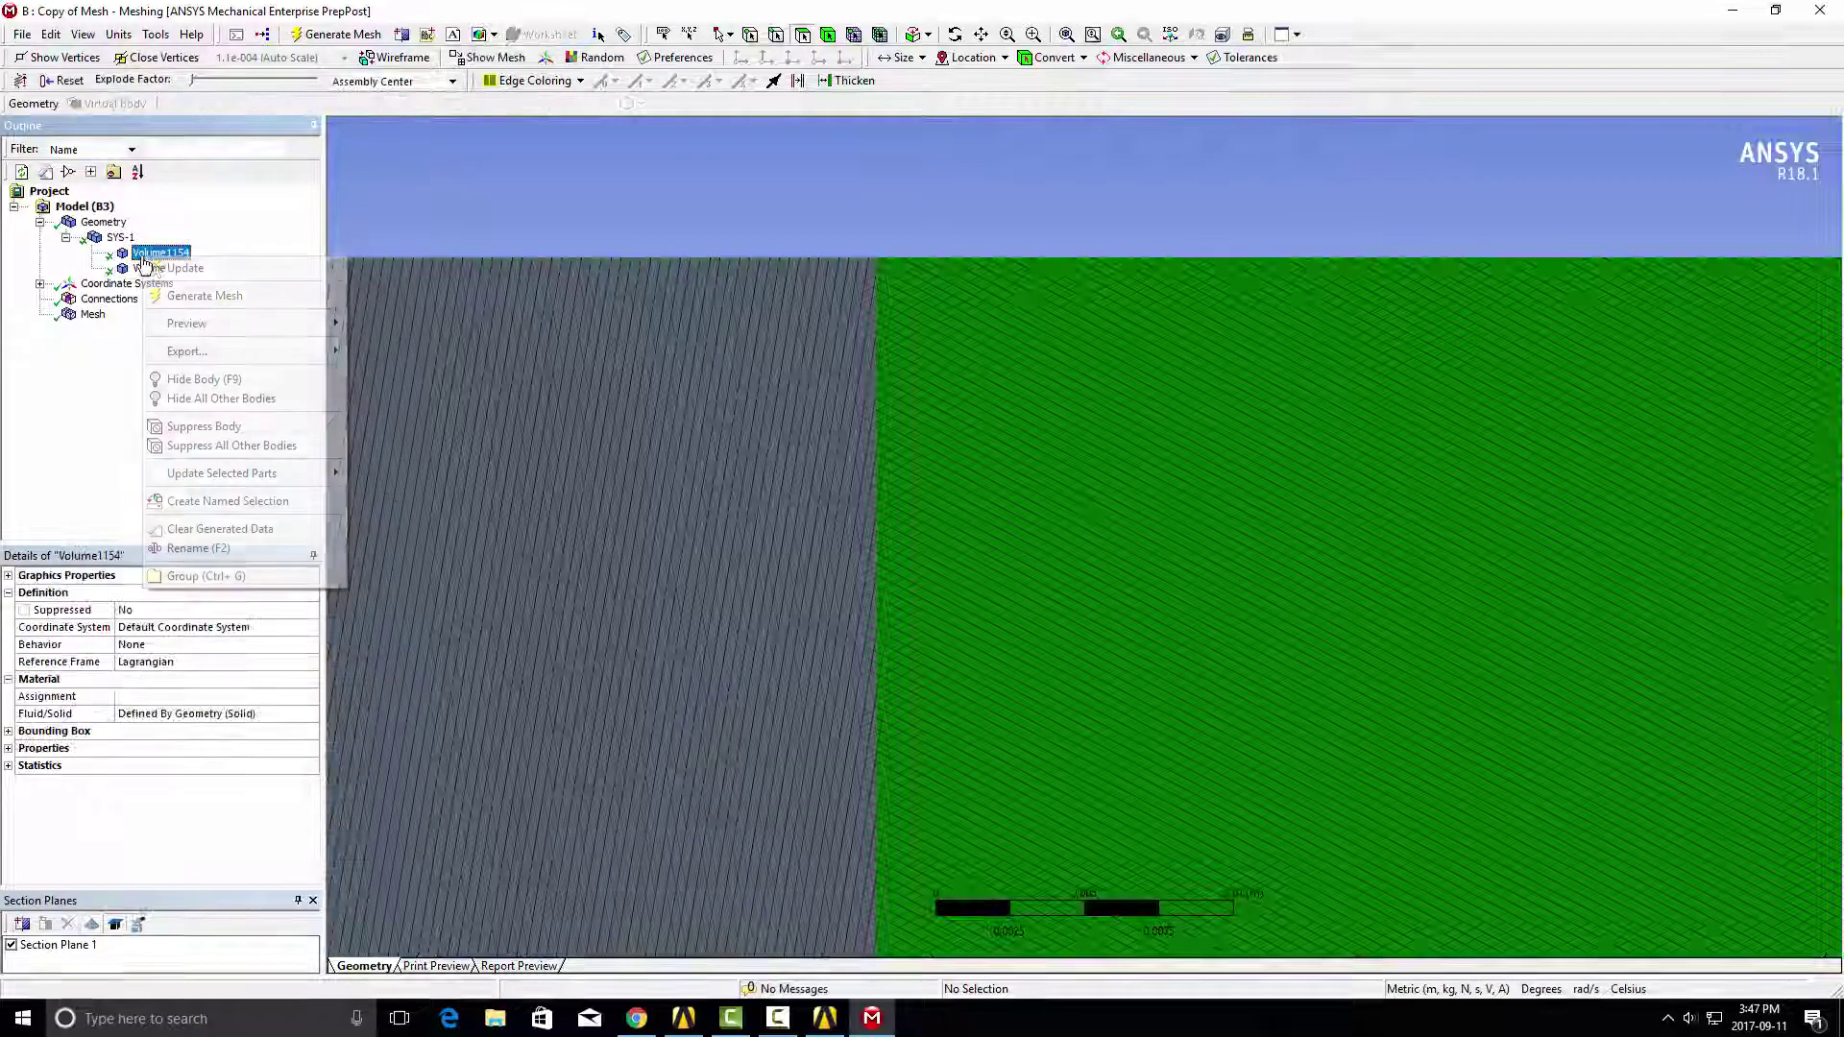
{"action": "left_click", "coordinate": [185, 379]}
{"action": "middle_click_drag", "start_coordinate": [711, 445], "coordinate": [862, 343]}
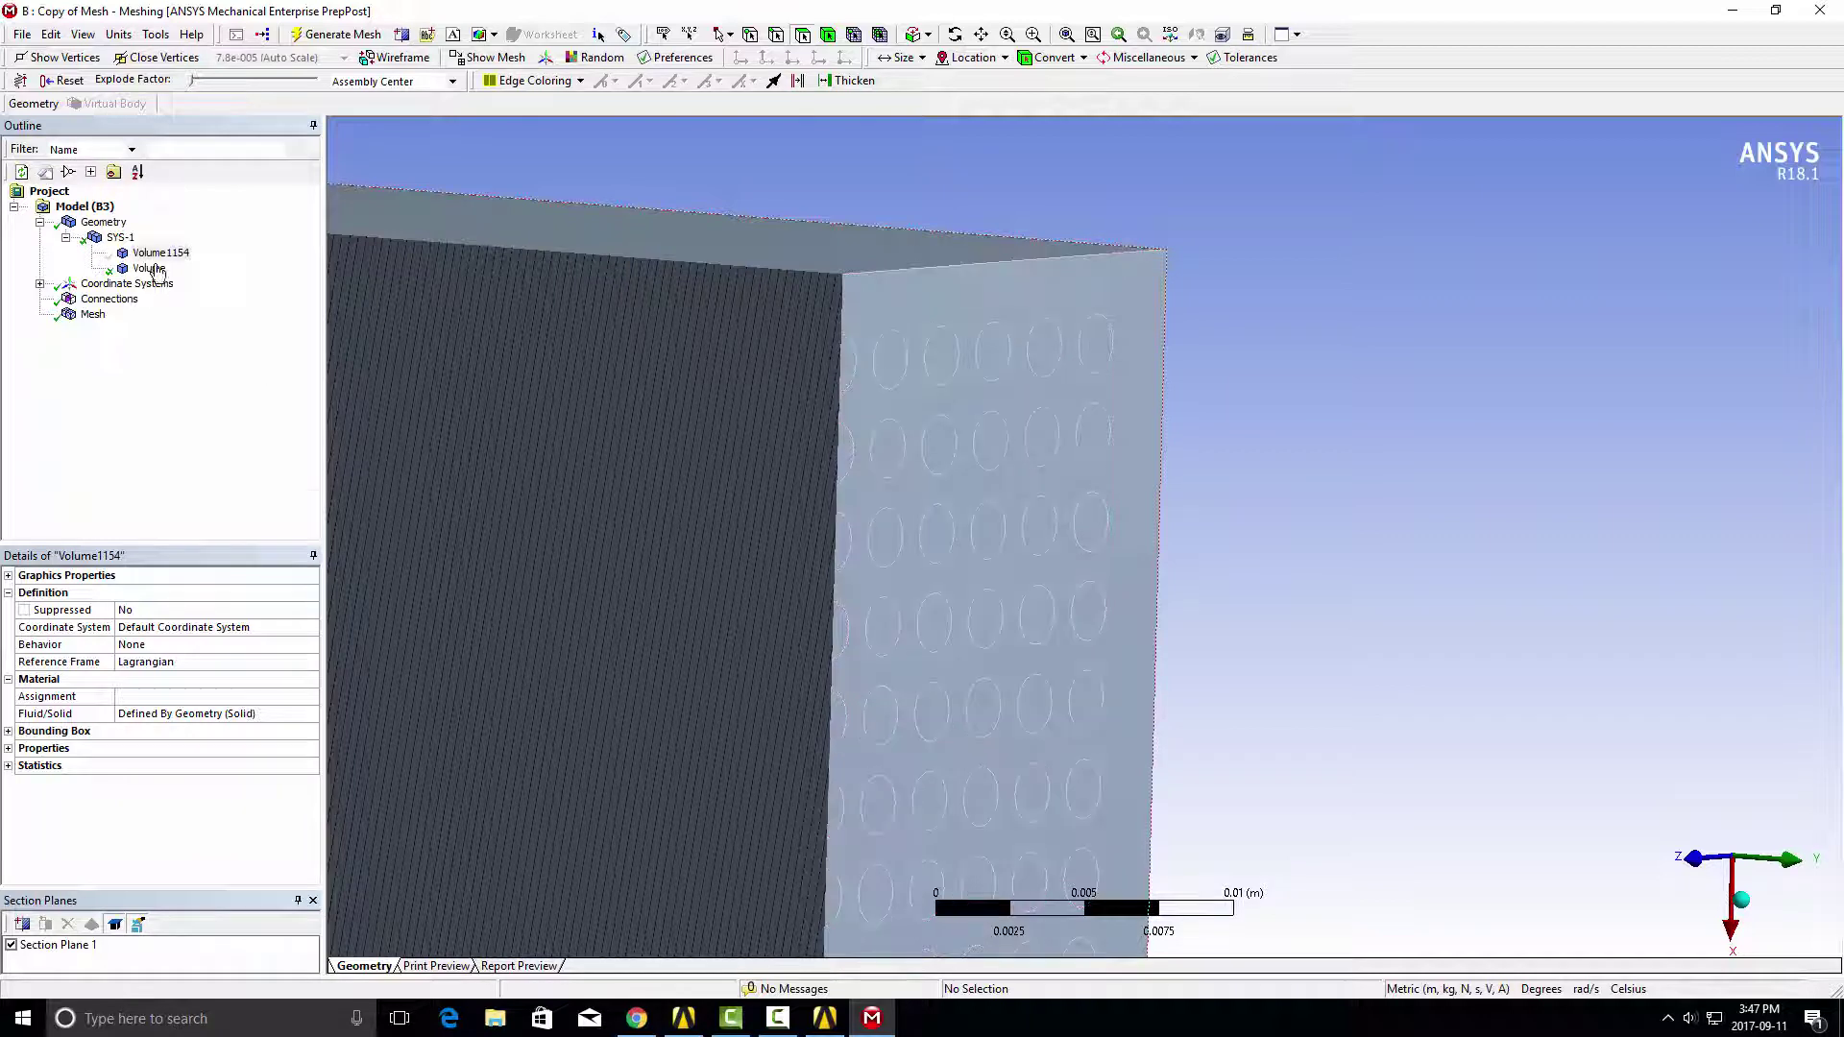
{"action": "right_click", "coordinate": [686, 180]}
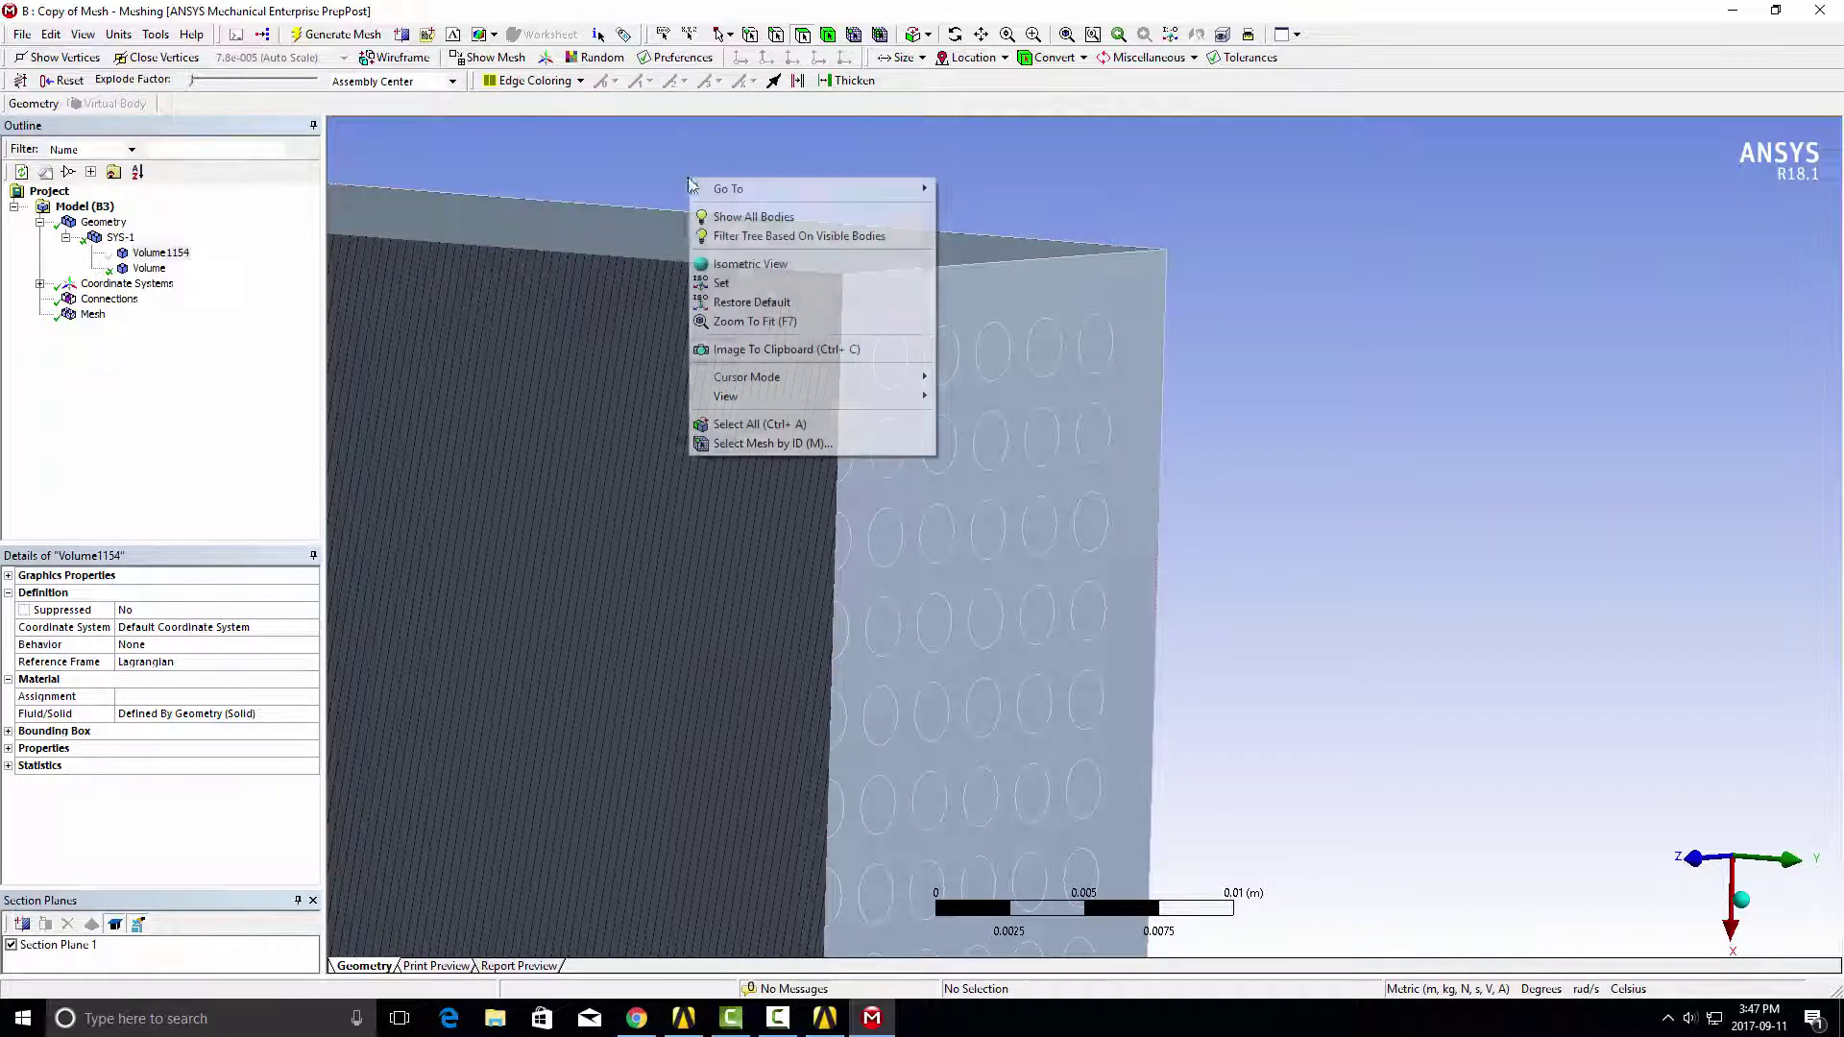
{"action": "left_click", "coordinate": [748, 219]}
Hide the Volume body to view Volume1154 alone, then return to SpaceClaim.
{"action": "left_click", "coordinate": [149, 269]}
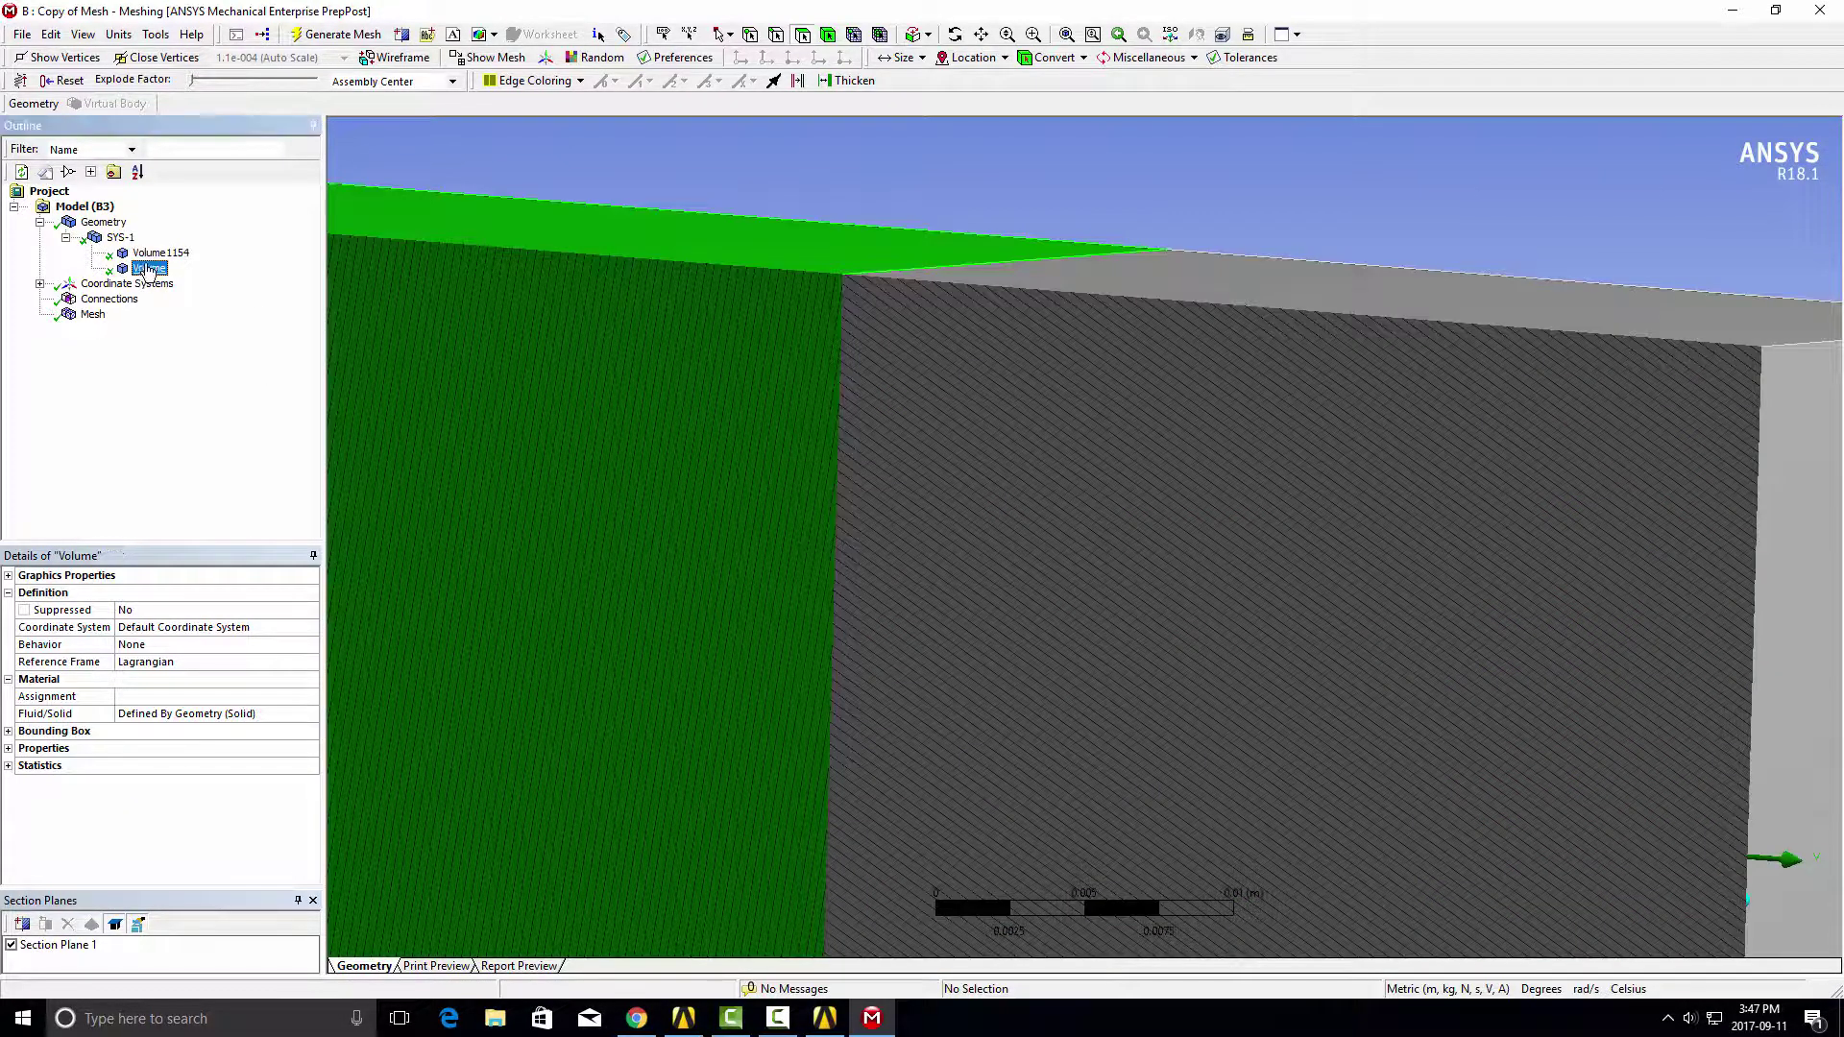
{"action": "right_click", "coordinate": [151, 272]}
{"action": "left_click", "coordinate": [192, 387]}
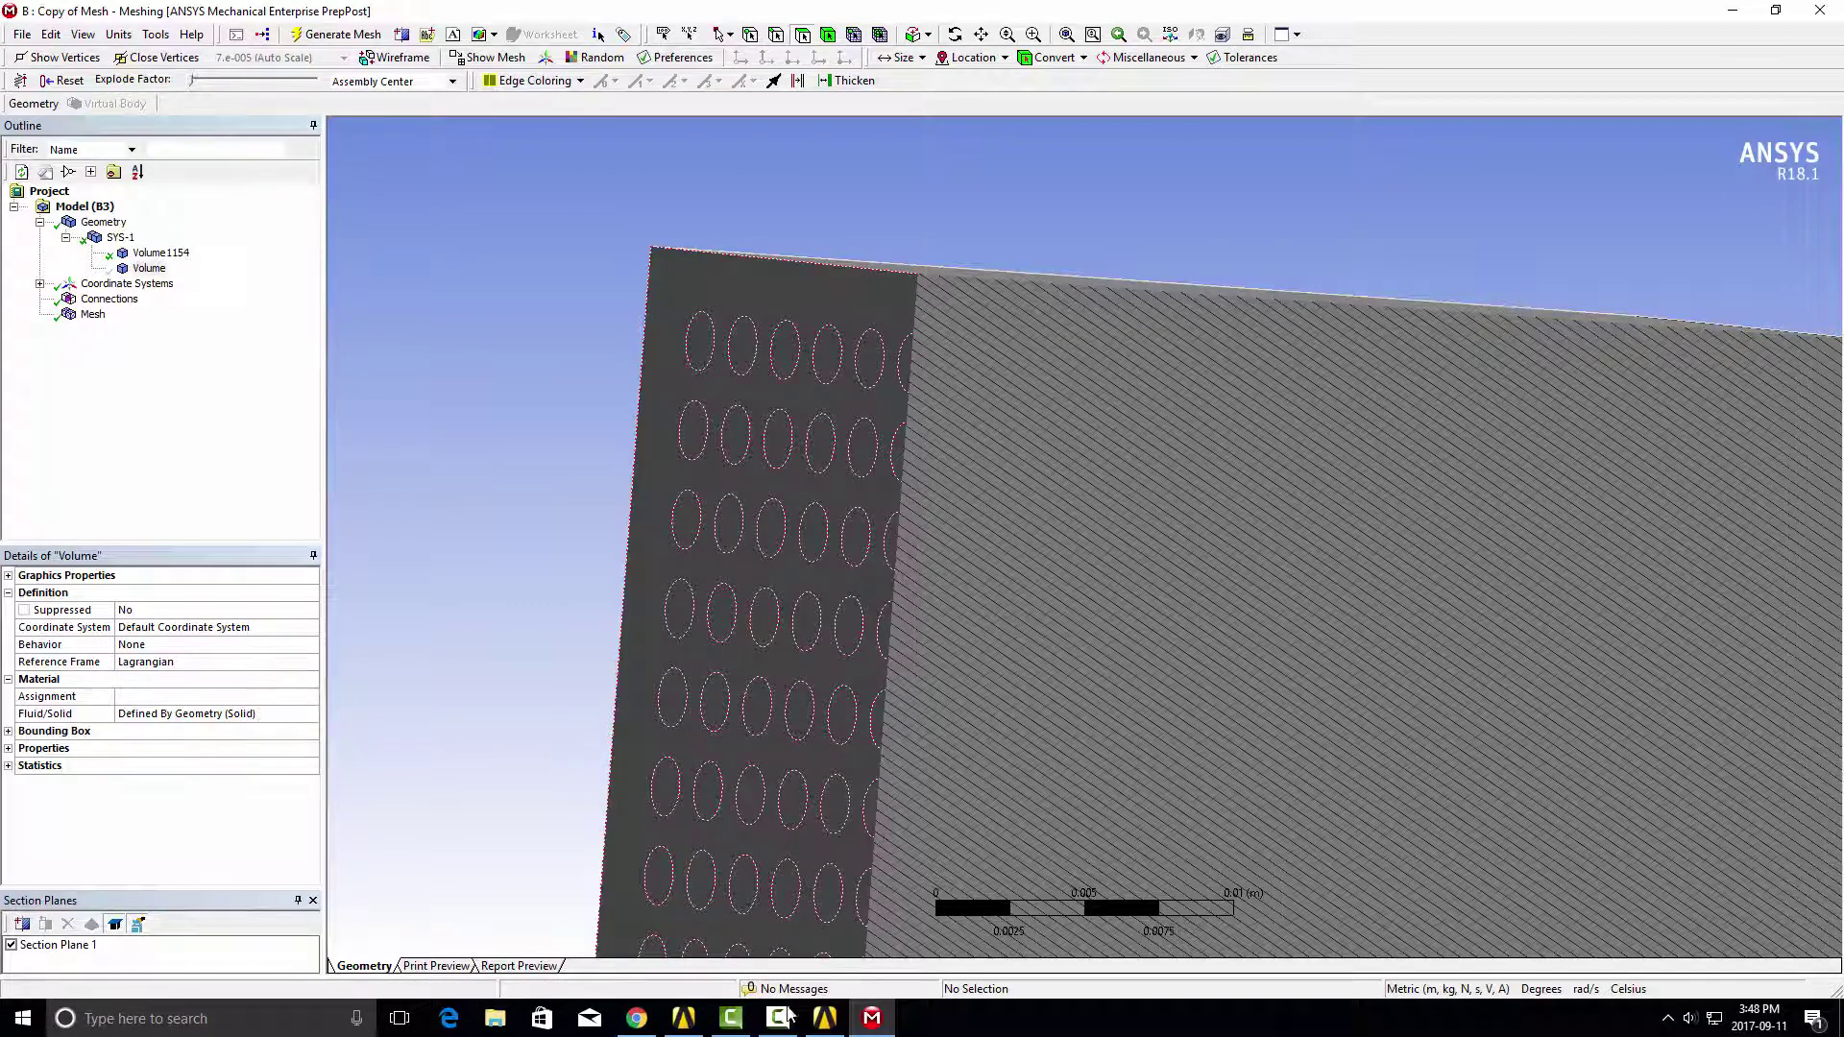
{"action": "left_click", "coordinate": [825, 1018]}
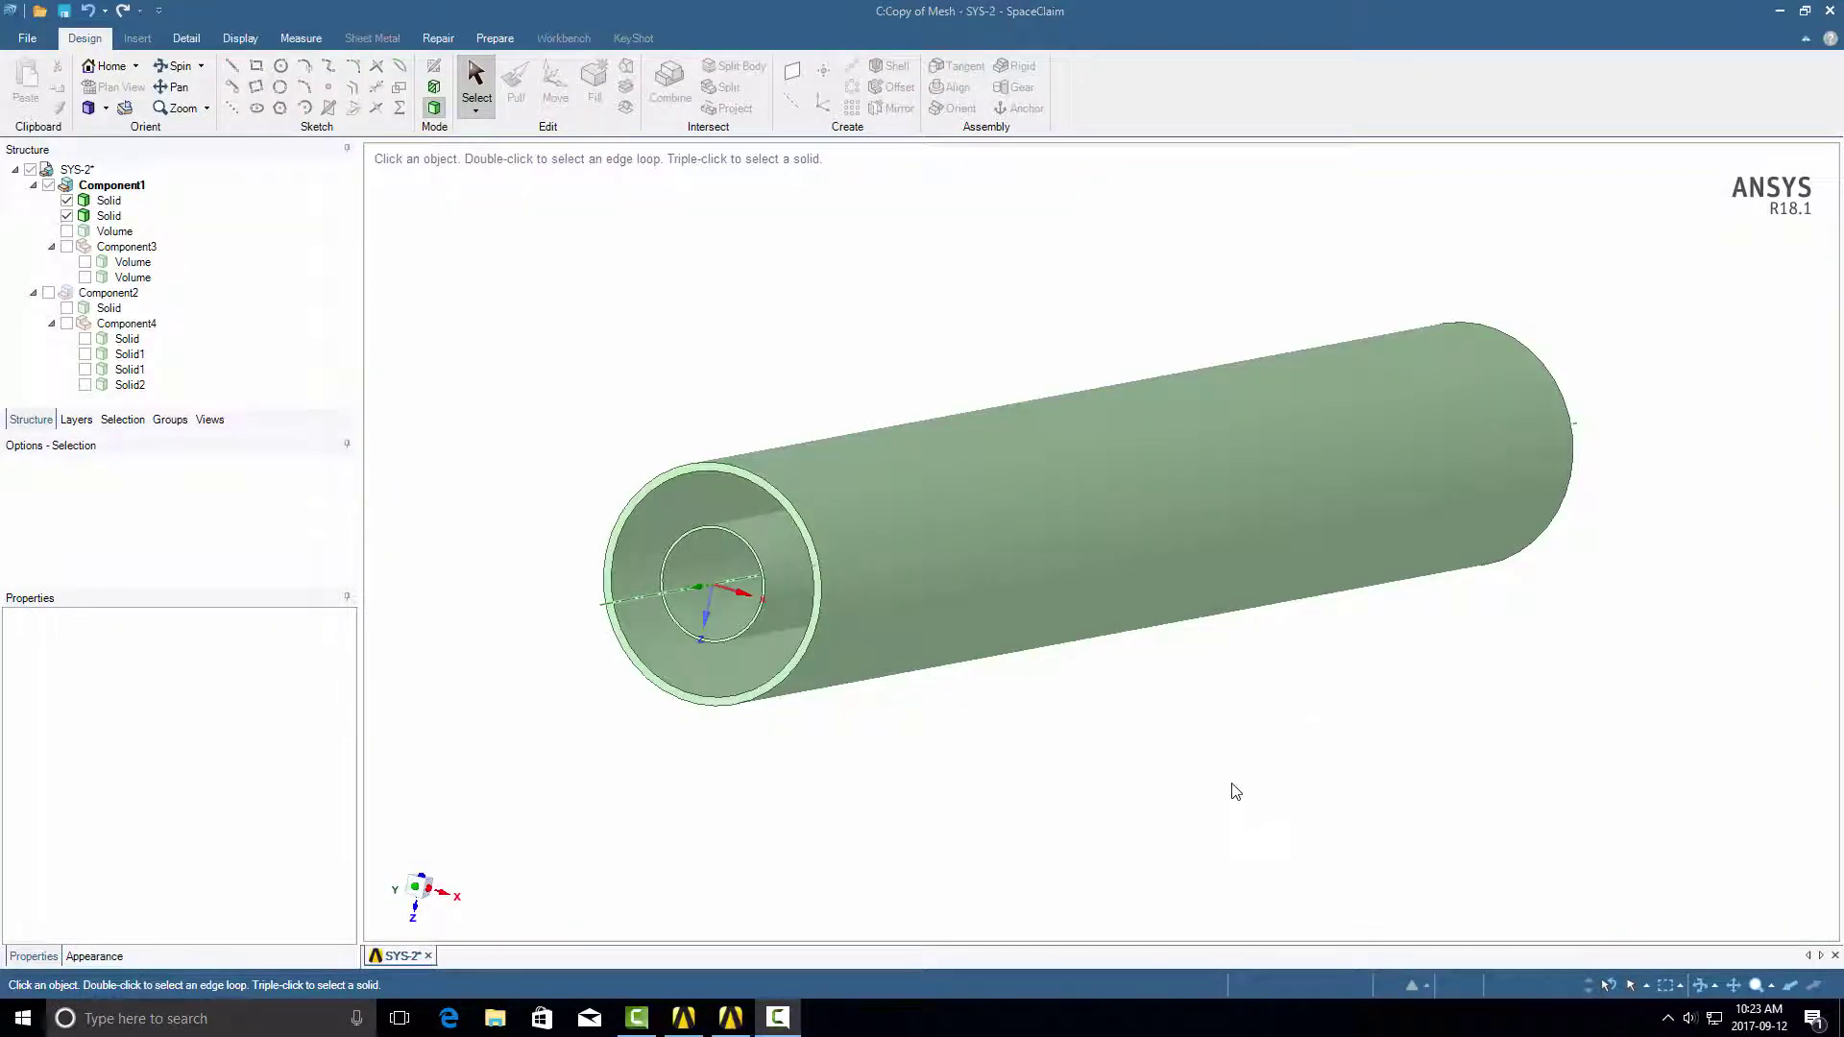
Show Component1's Volume with both Solids hidden and orbit the pipe.
{"action": "mouse_move", "coordinate": [1042, 747]}
{"action": "middle_mouse_down"}
{"action": "mouse_move", "coordinate": [1017, 733]}
{"action": "mouse_move", "coordinate": [1099, 721]}
{"action": "mouse_move", "coordinate": [1098, 753]}
{"action": "mouse_move", "coordinate": [1056, 730]}
{"action": "middle_mouse_up"}
{"action": "scroll", "coordinate": [1093, 731], "scroll_direction": "up", "scroll_amount": 3}
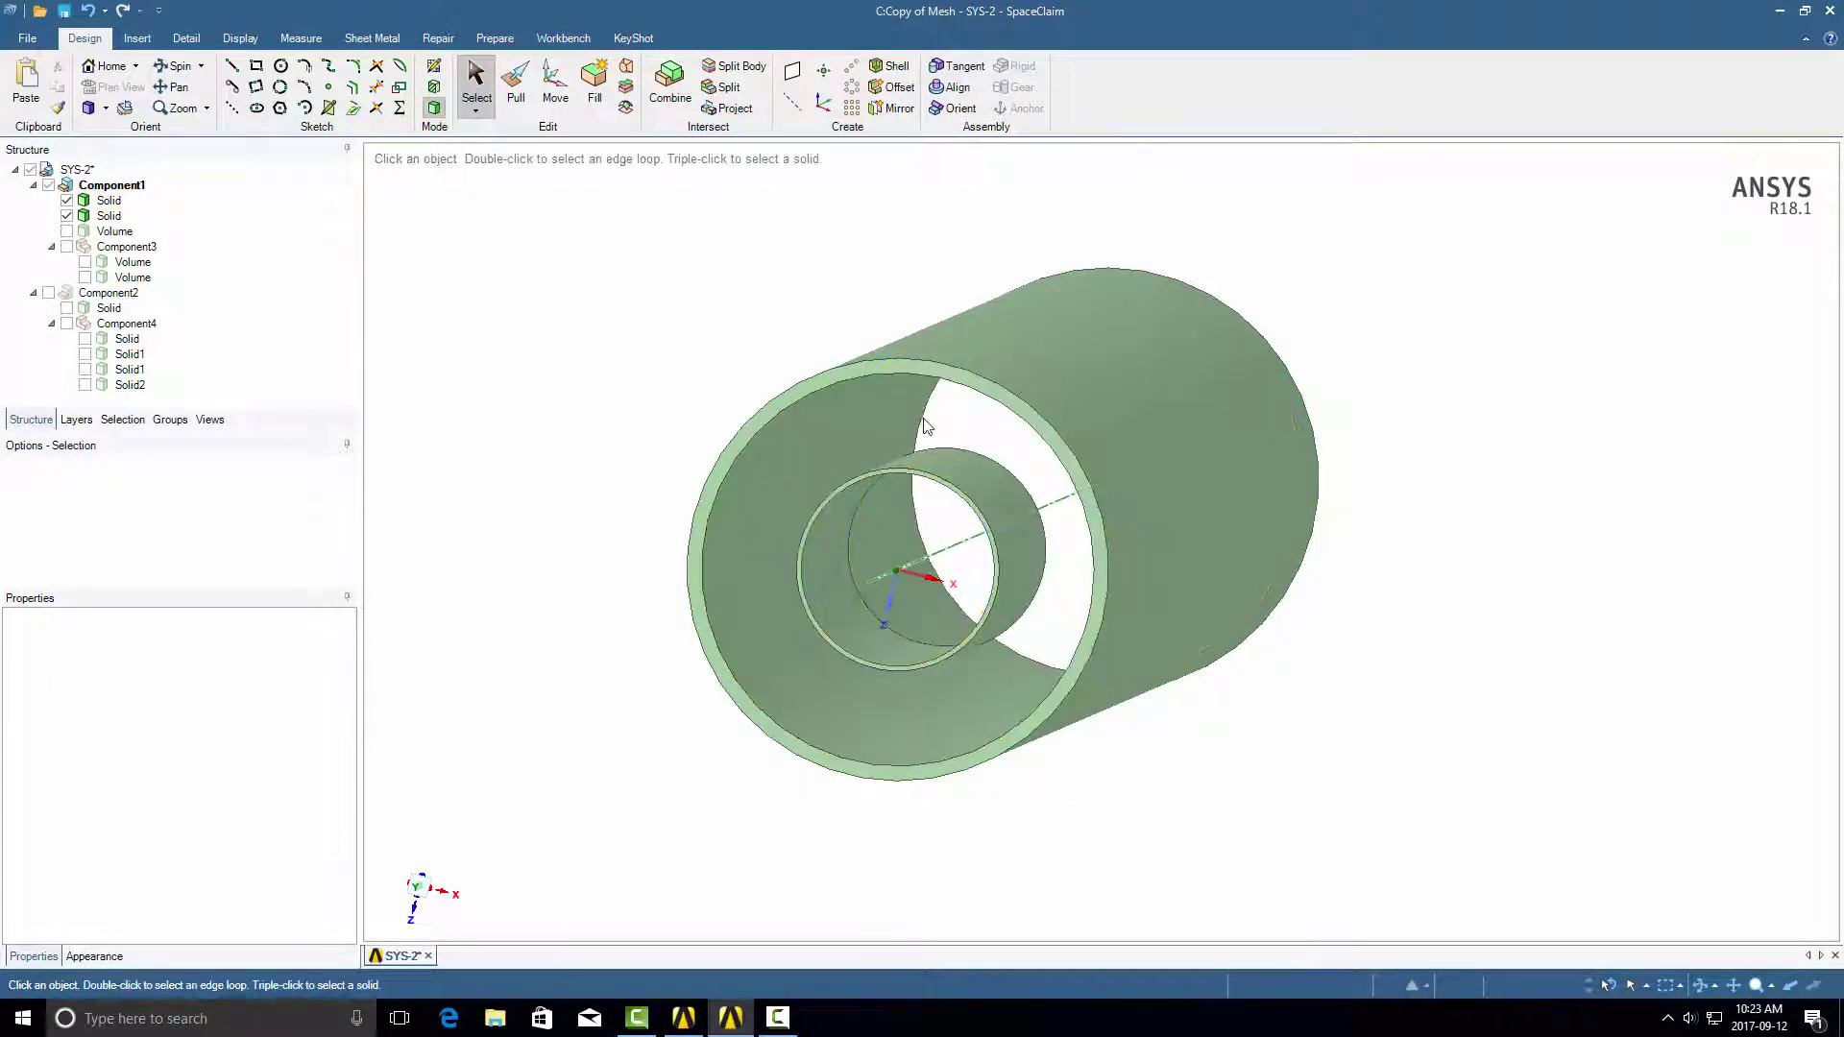
{"action": "mouse_move", "coordinate": [515, 391]}
{"action": "middle_mouse_down"}
{"action": "mouse_move", "coordinate": [527, 378]}
{"action": "mouse_move", "coordinate": [506, 371]}
{"action": "middle_mouse_up"}
{"action": "left_click", "coordinate": [66, 230]}
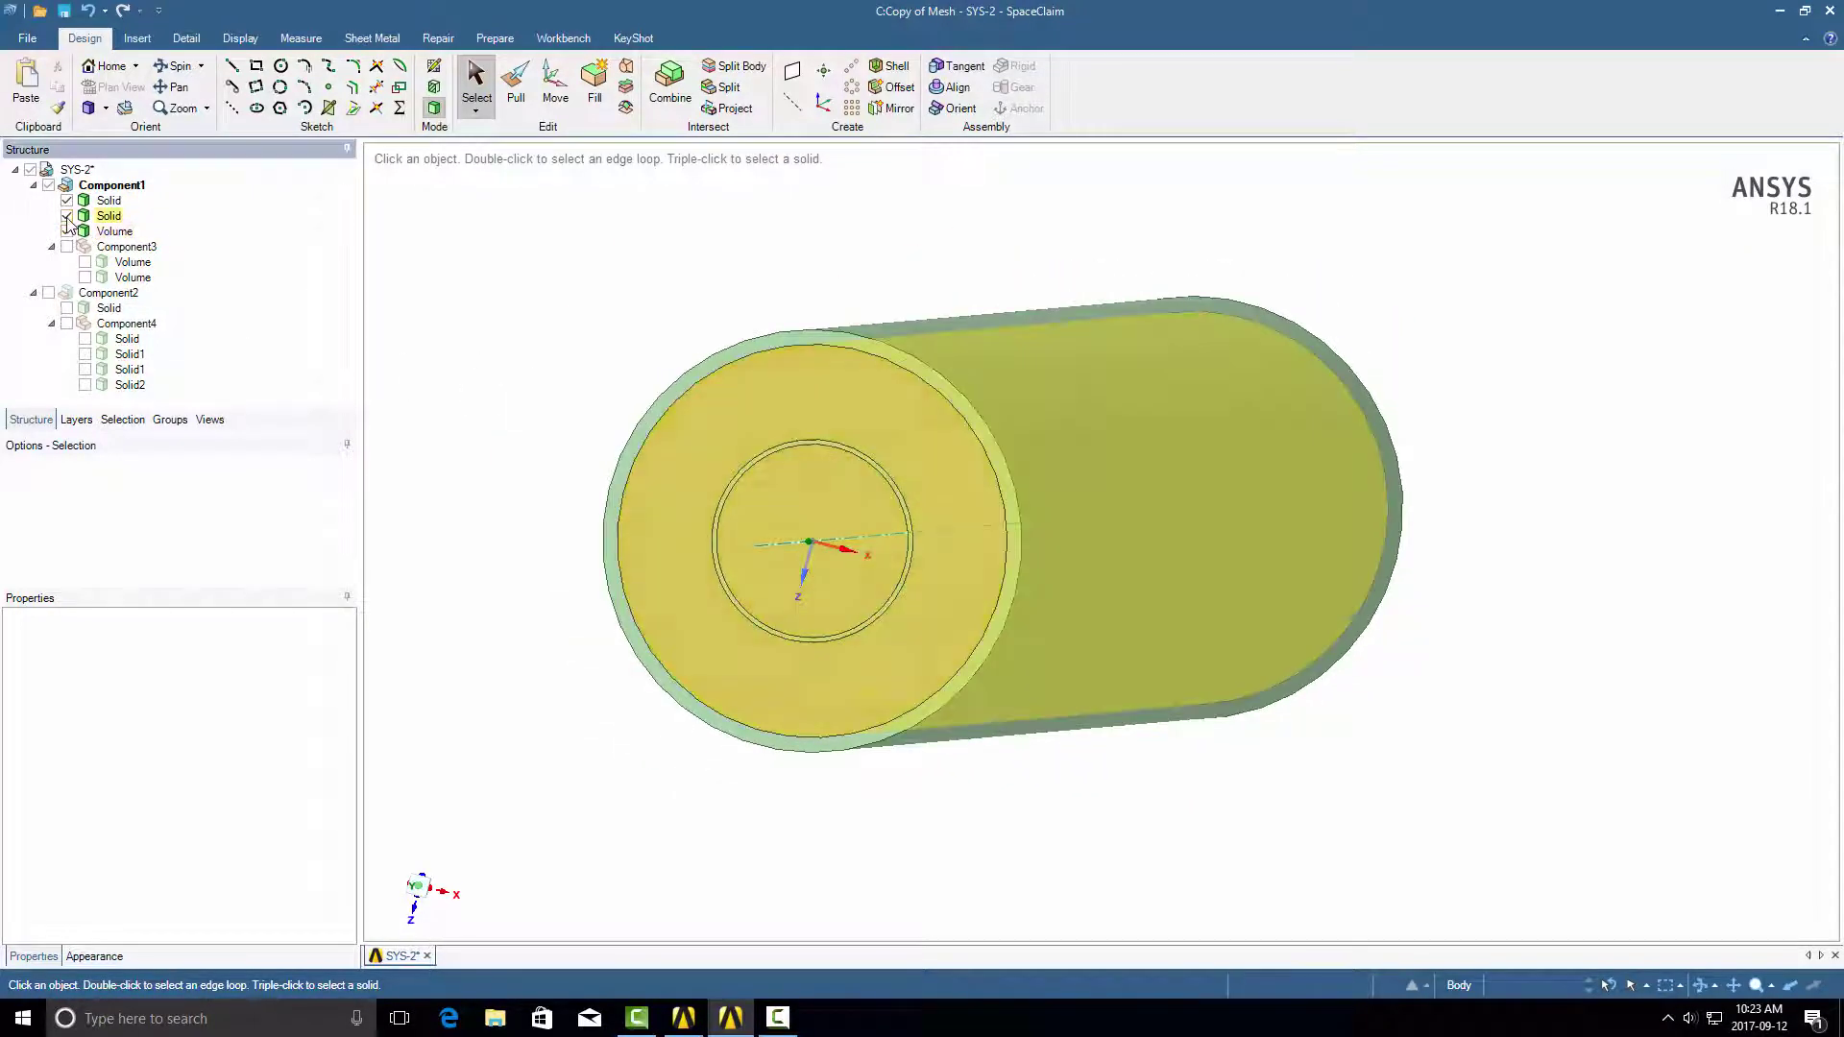
{"action": "middle_click_drag", "start_coordinate": [563, 292], "coordinate": [601, 305]}
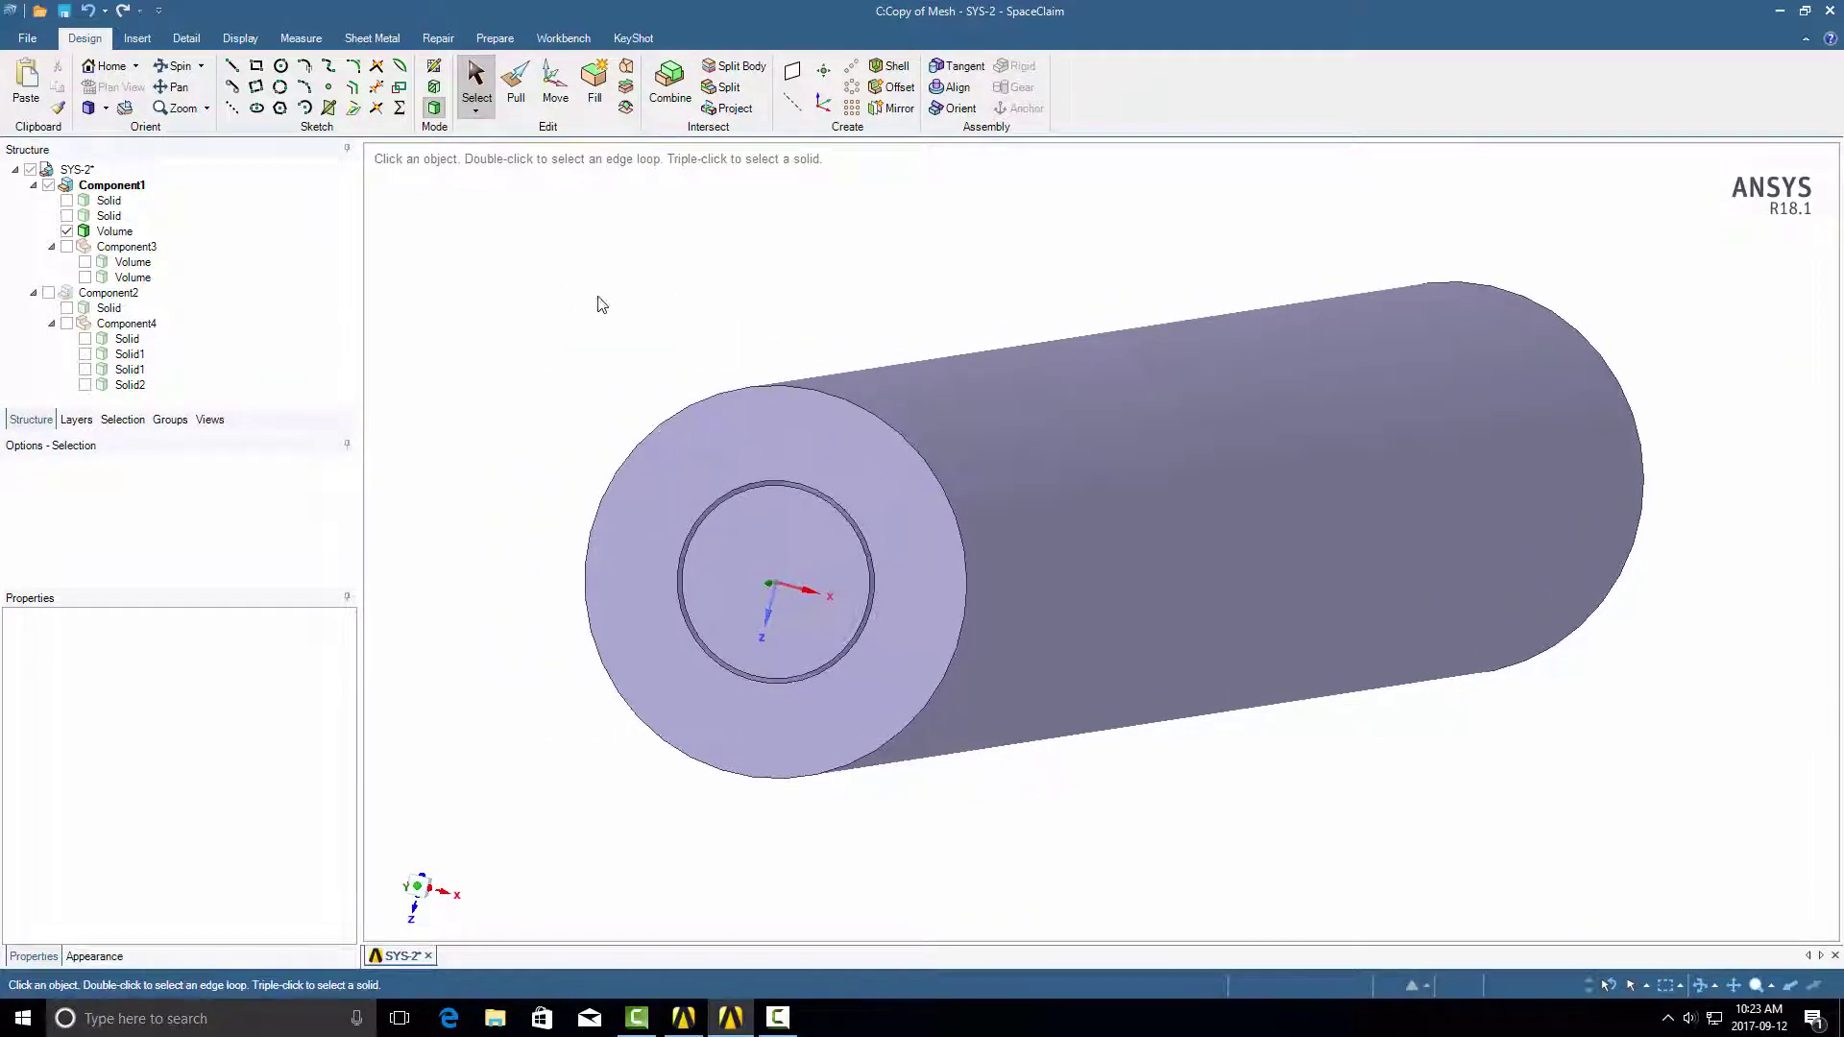
Cut a lengthwise section through the pipe, then return to the 3D view.
{"action": "left_click", "coordinate": [433, 91]}
{"action": "key", "text": "Escape"}
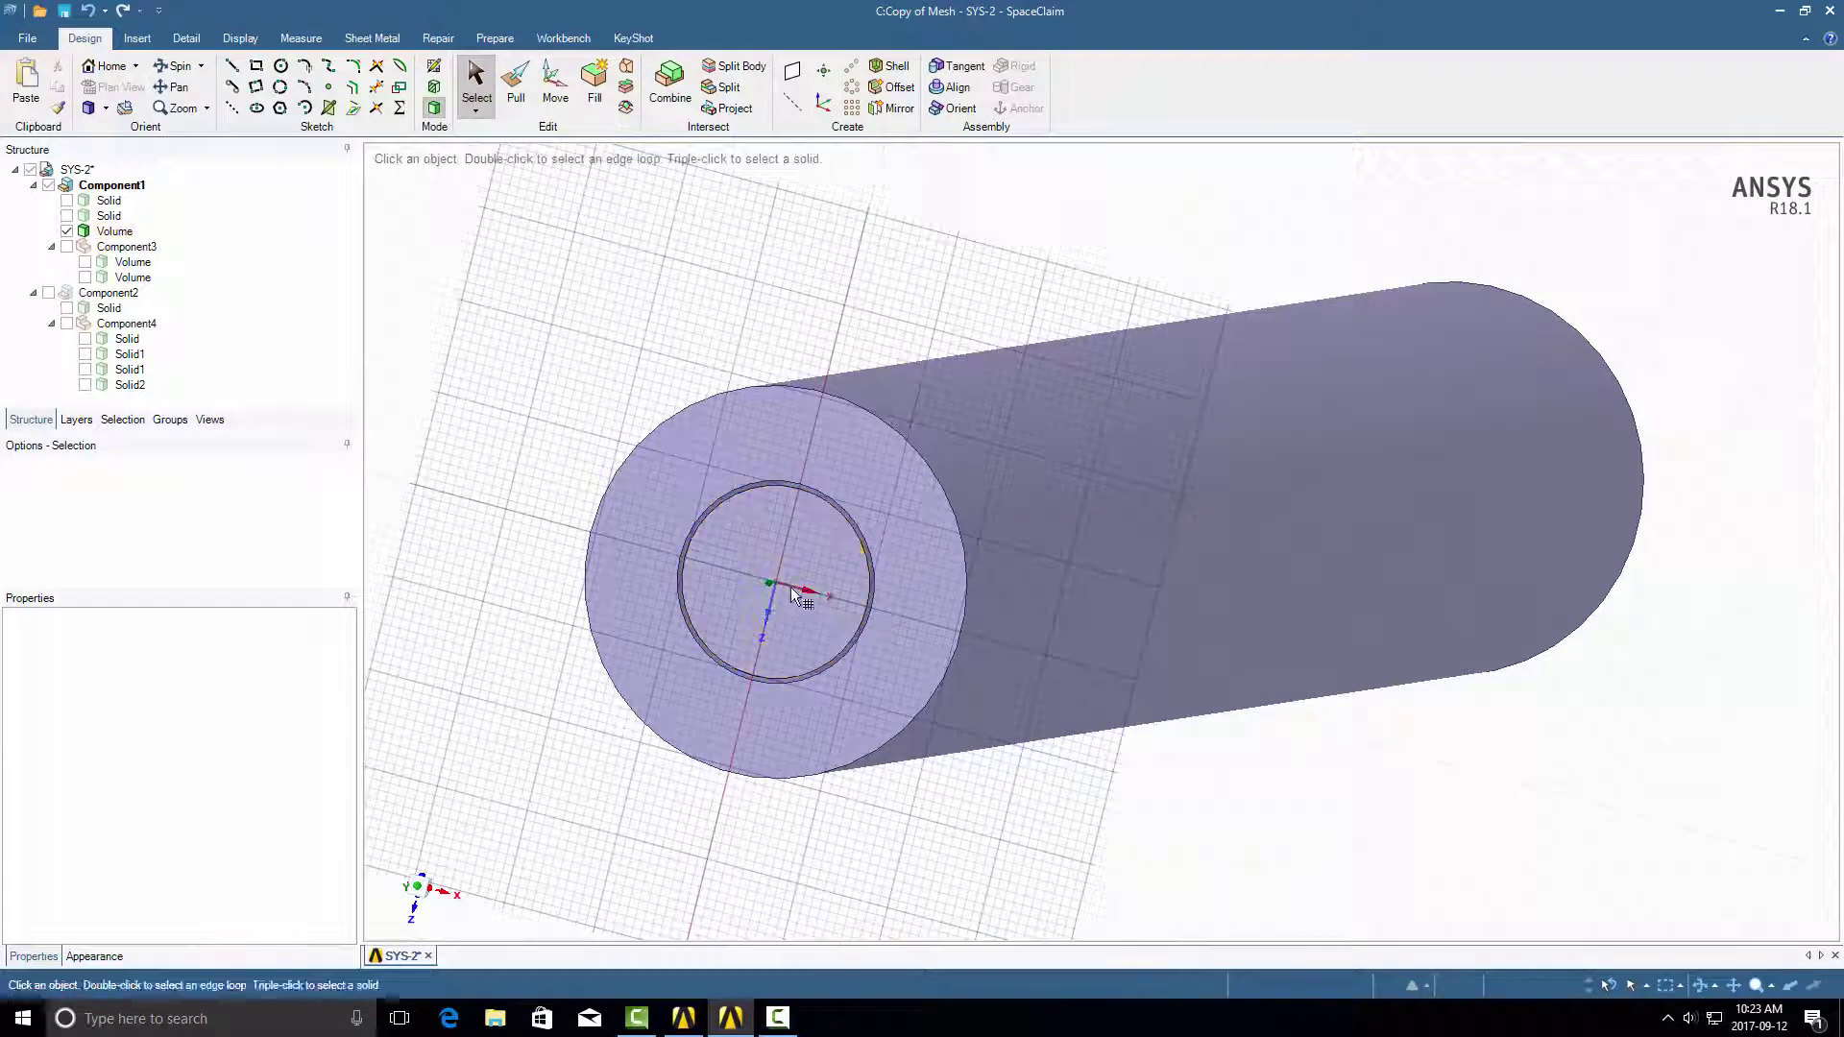
{"action": "mouse_move", "coordinate": [528, 565]}
{"action": "middle_mouse_down"}
{"action": "mouse_move", "coordinate": [845, 585]}
{"action": "mouse_move", "coordinate": [741, 586]}
{"action": "middle_mouse_up"}
{"action": "key", "text": "x"}
{"action": "middle_click_drag", "start_coordinate": [680, 480], "coordinate": [823, 523]}
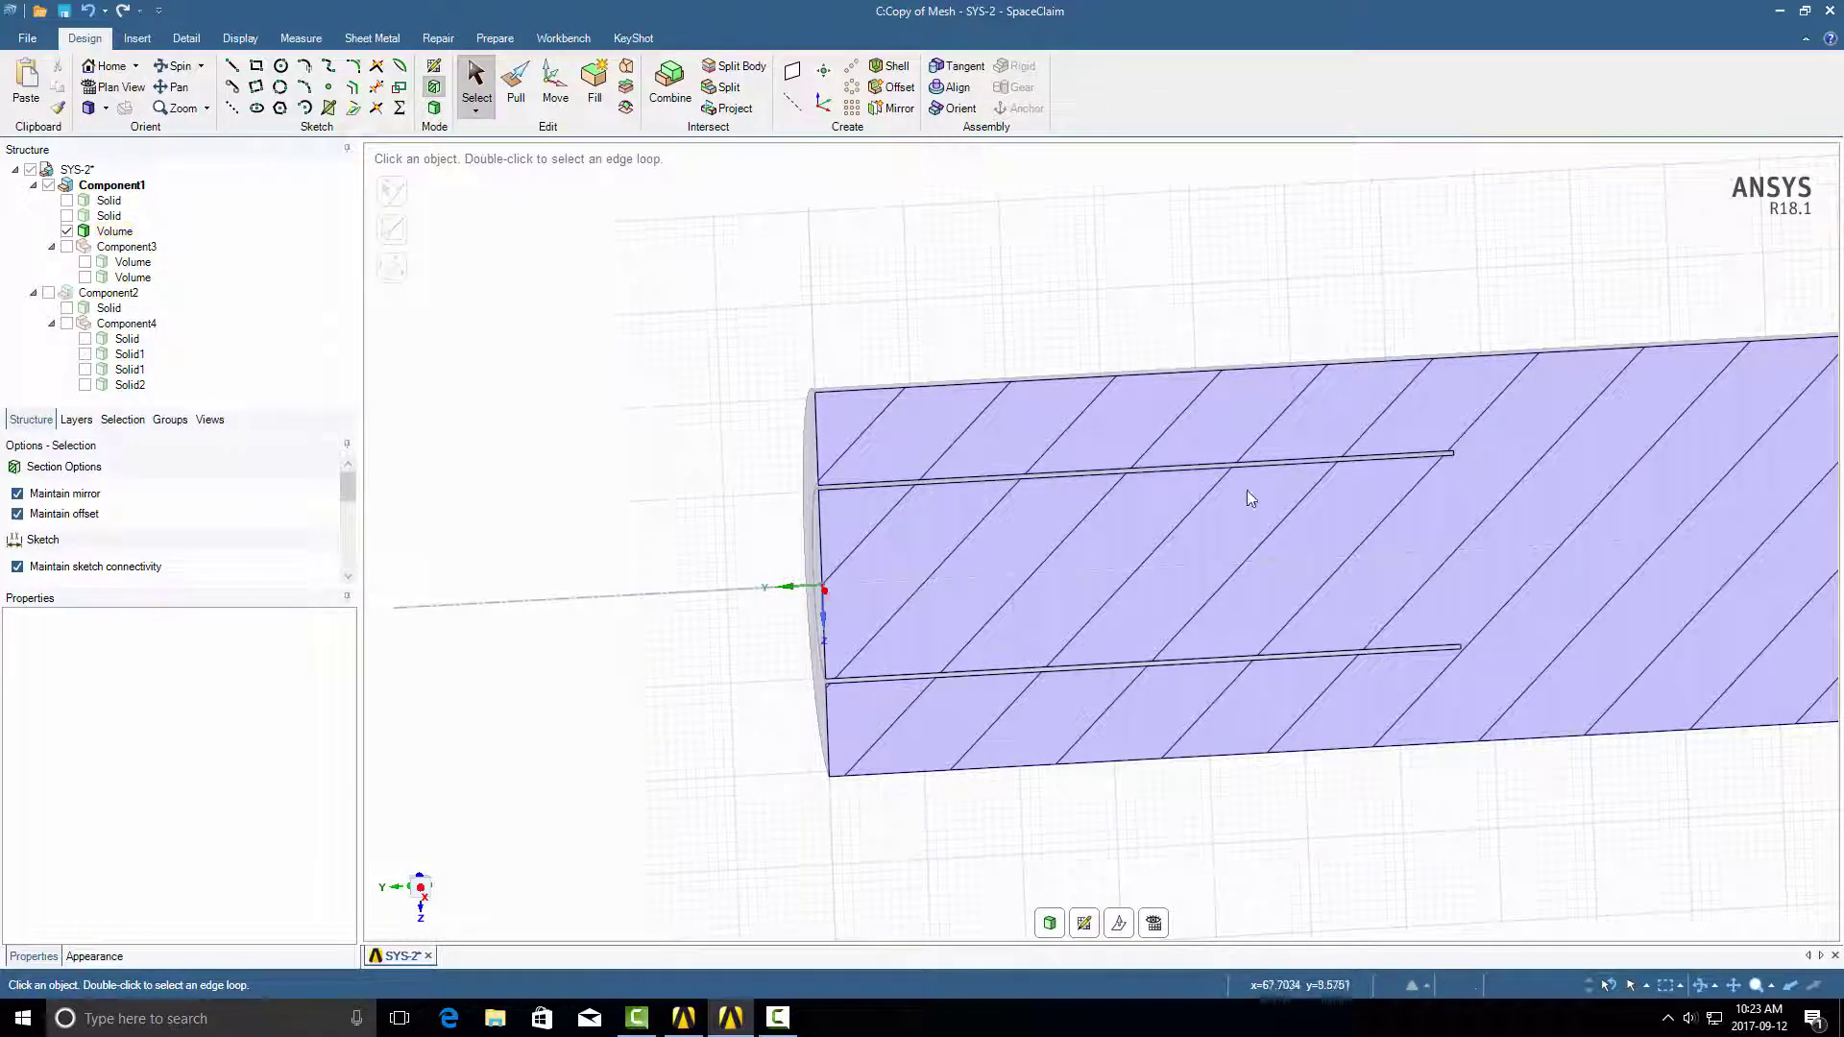
{"action": "key", "text": "d"}
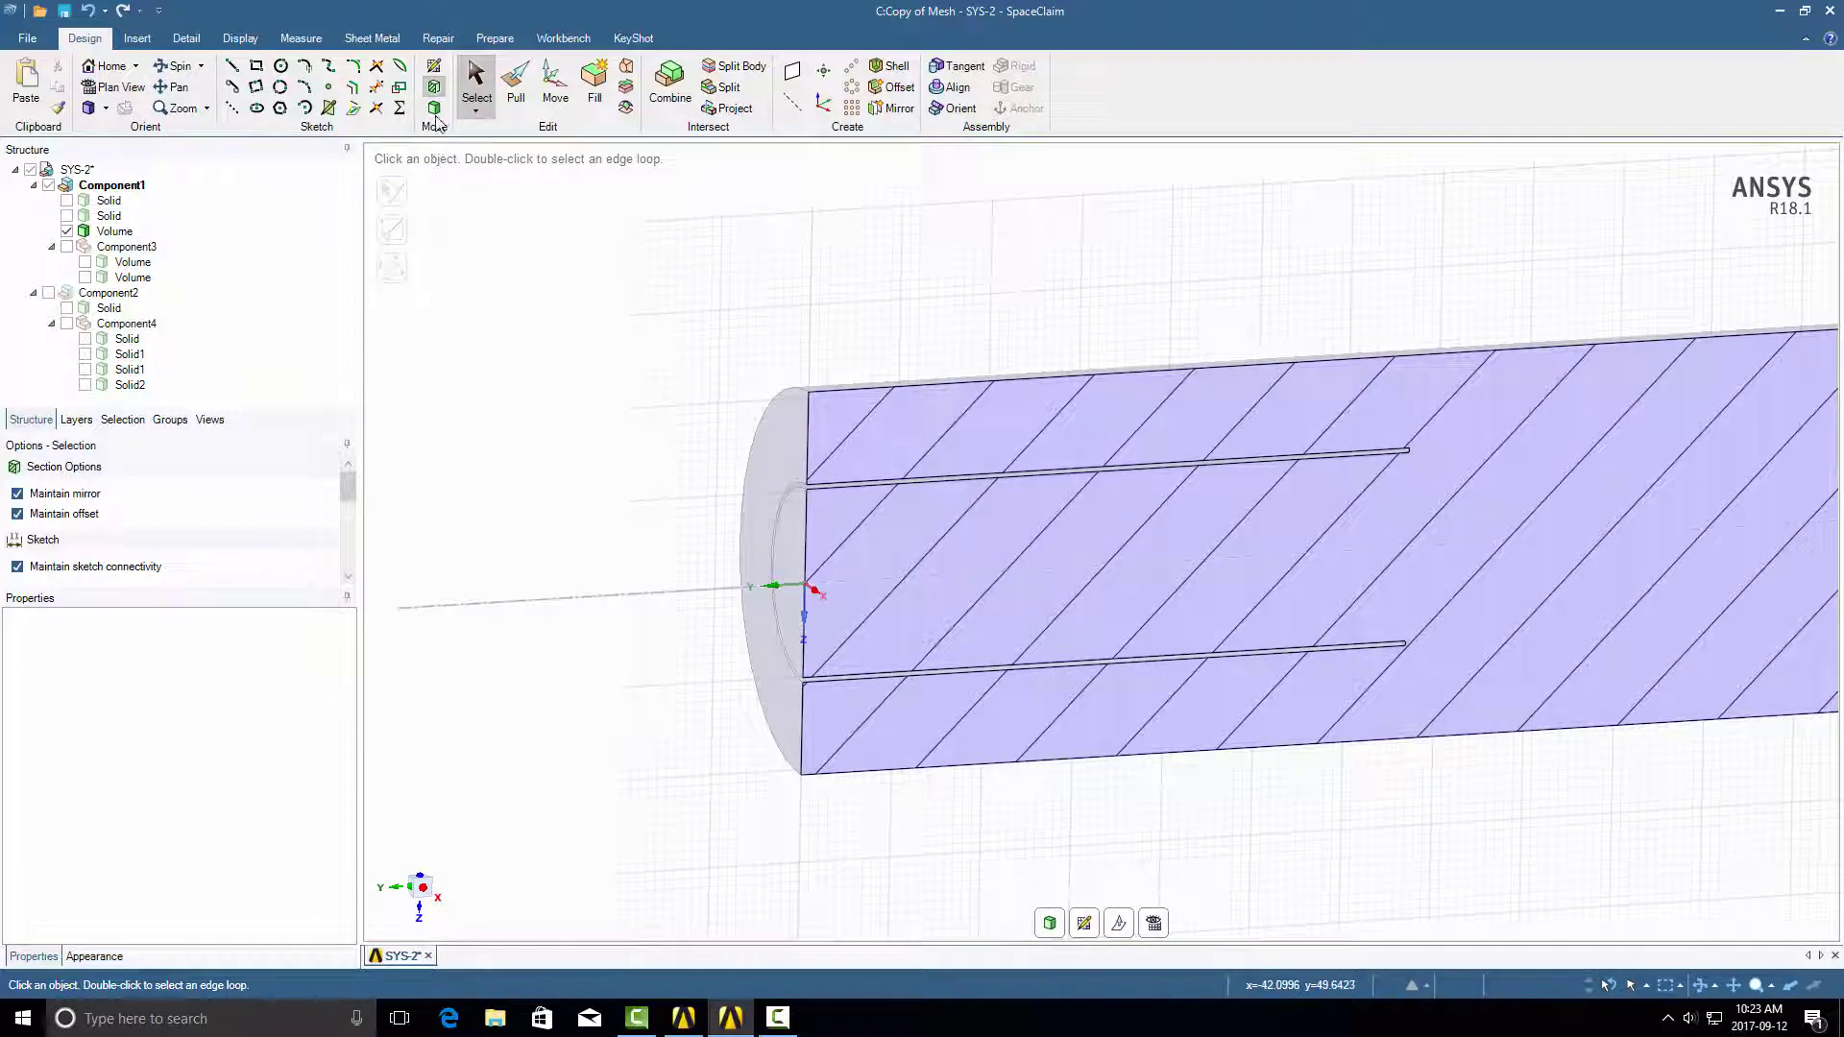
Swap Component1's Volume for Component3's two volumes and section the tube along its axis.
{"action": "left_click", "coordinate": [66, 230]}
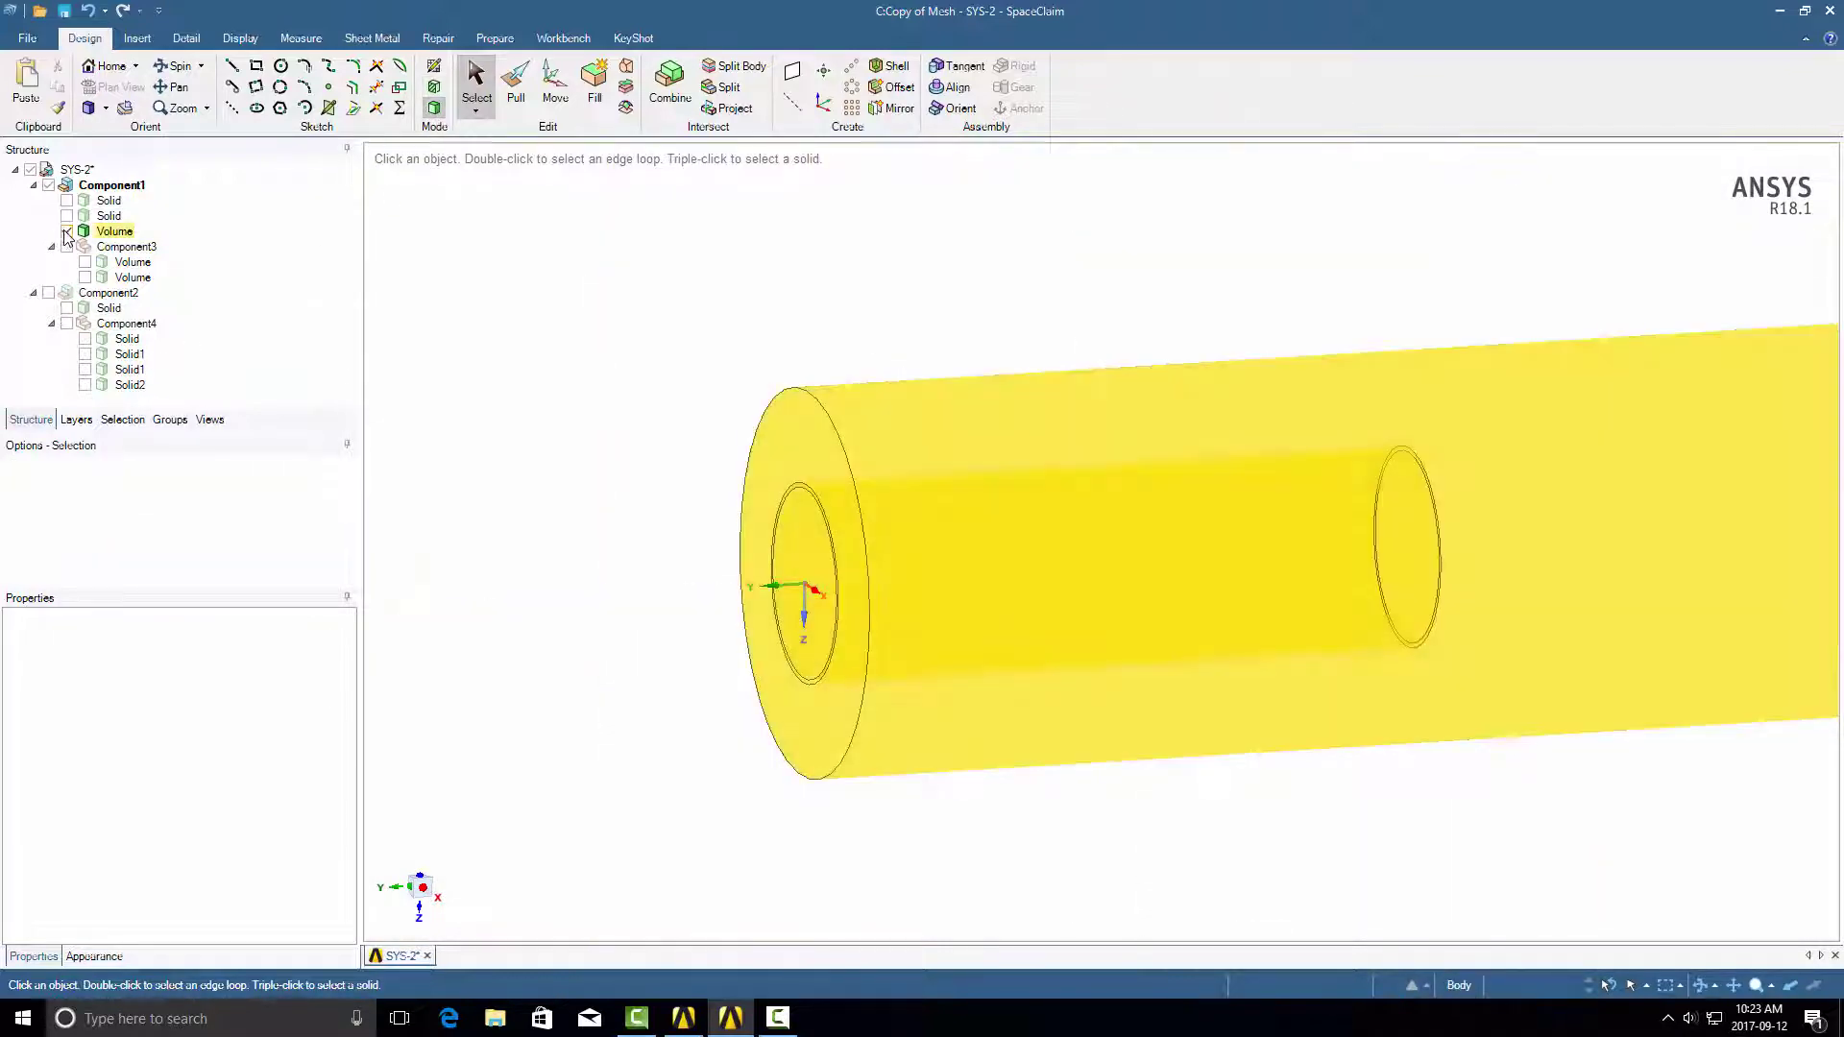
{"action": "left_click", "coordinate": [66, 247]}
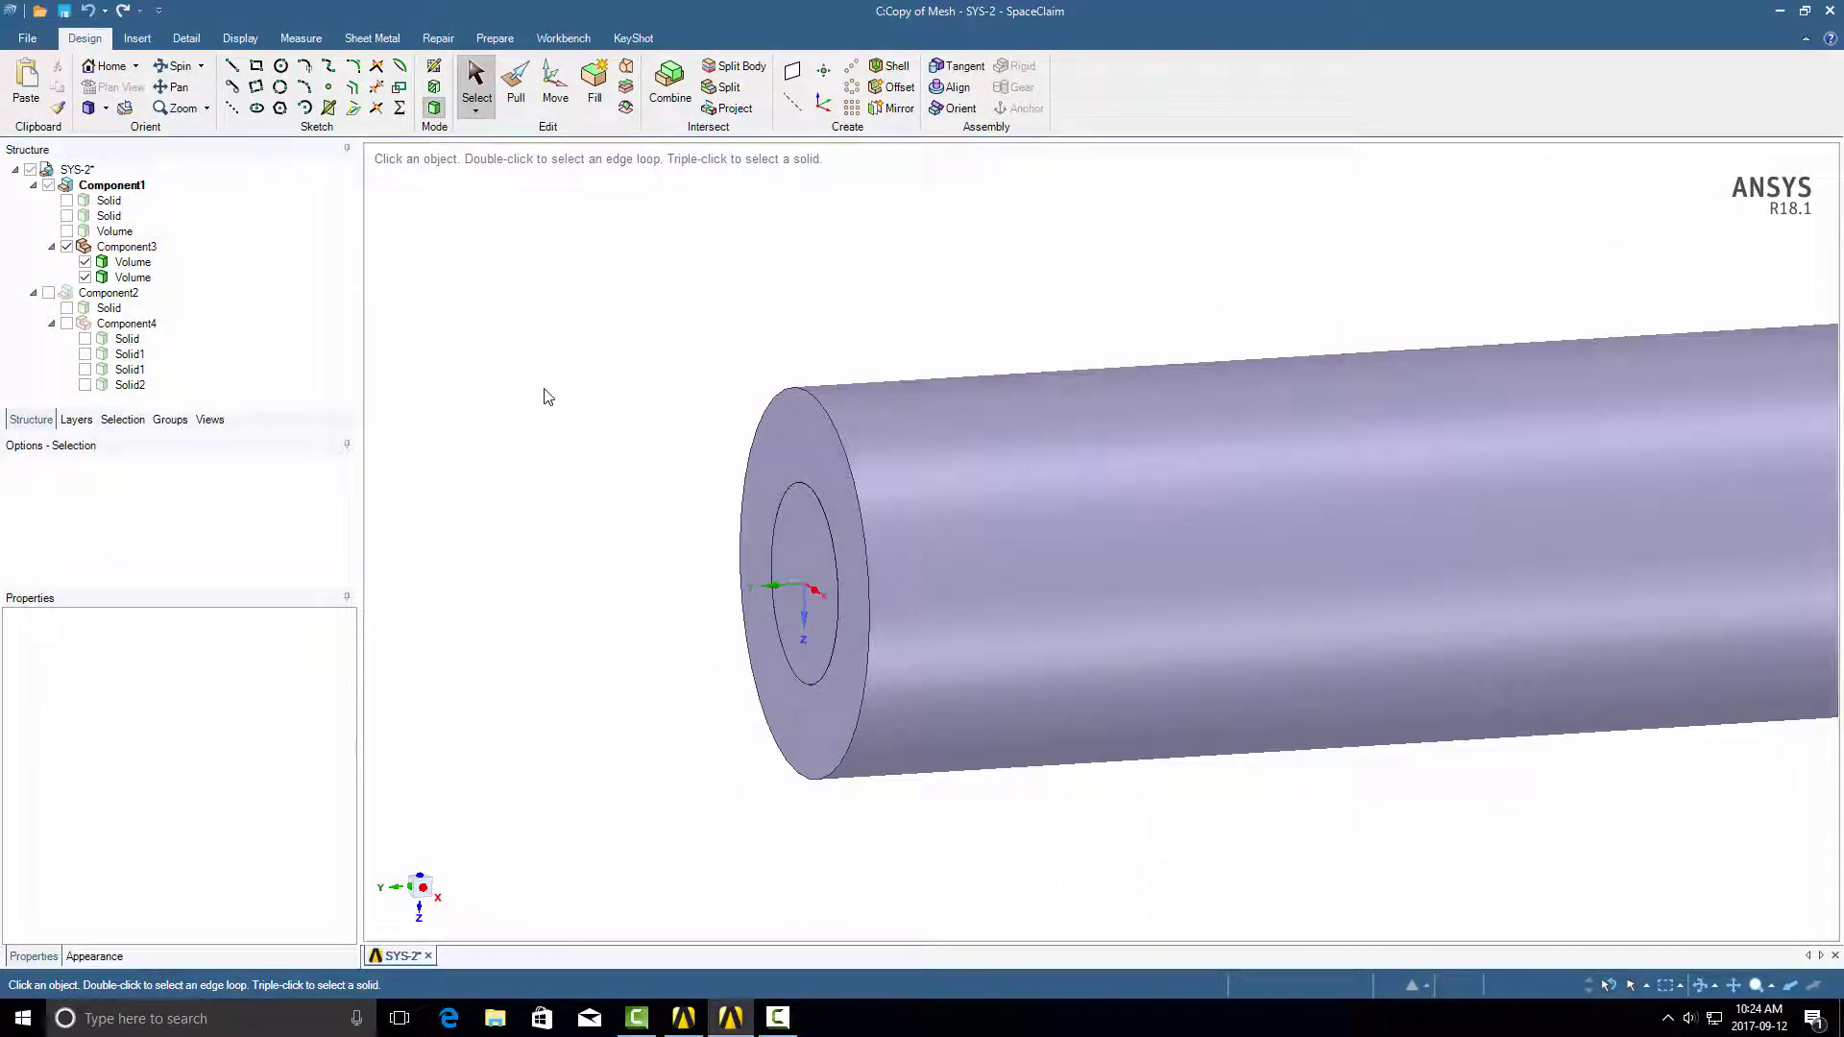
{"action": "left_click", "coordinate": [442, 89]}
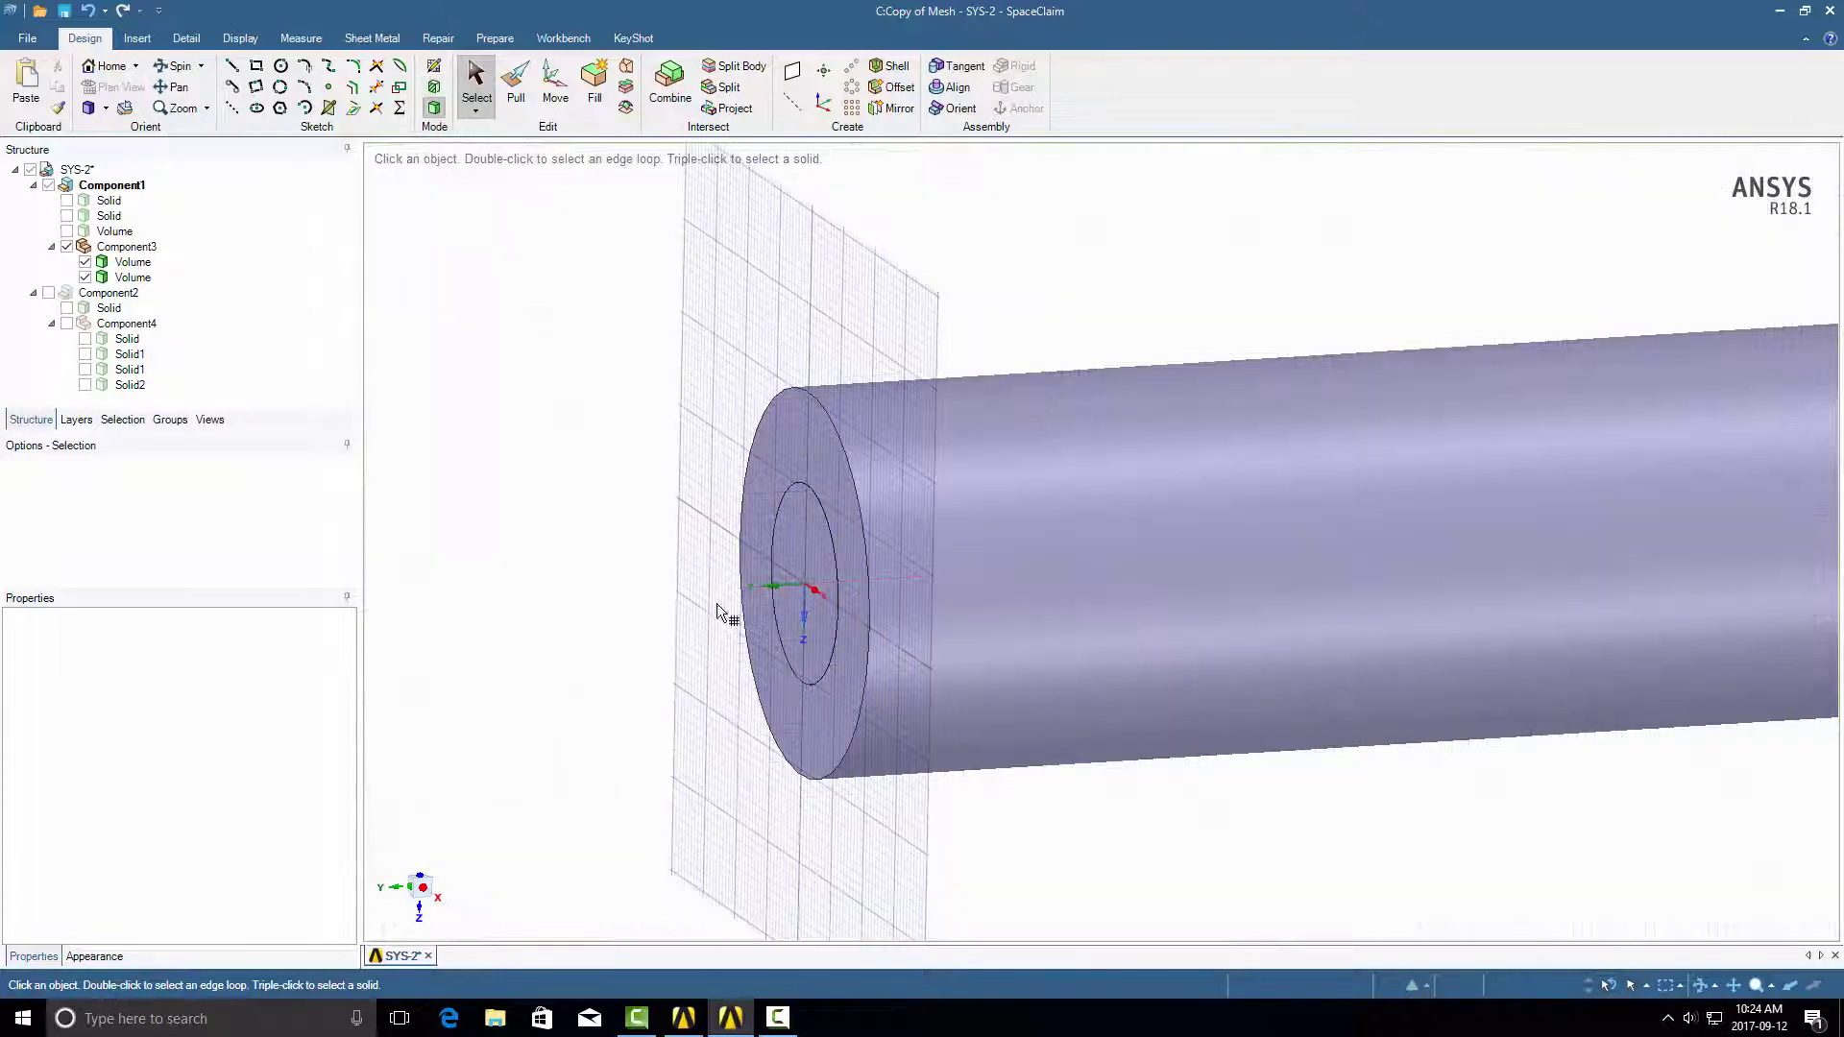
{"action": "left_click", "coordinate": [989, 561]}
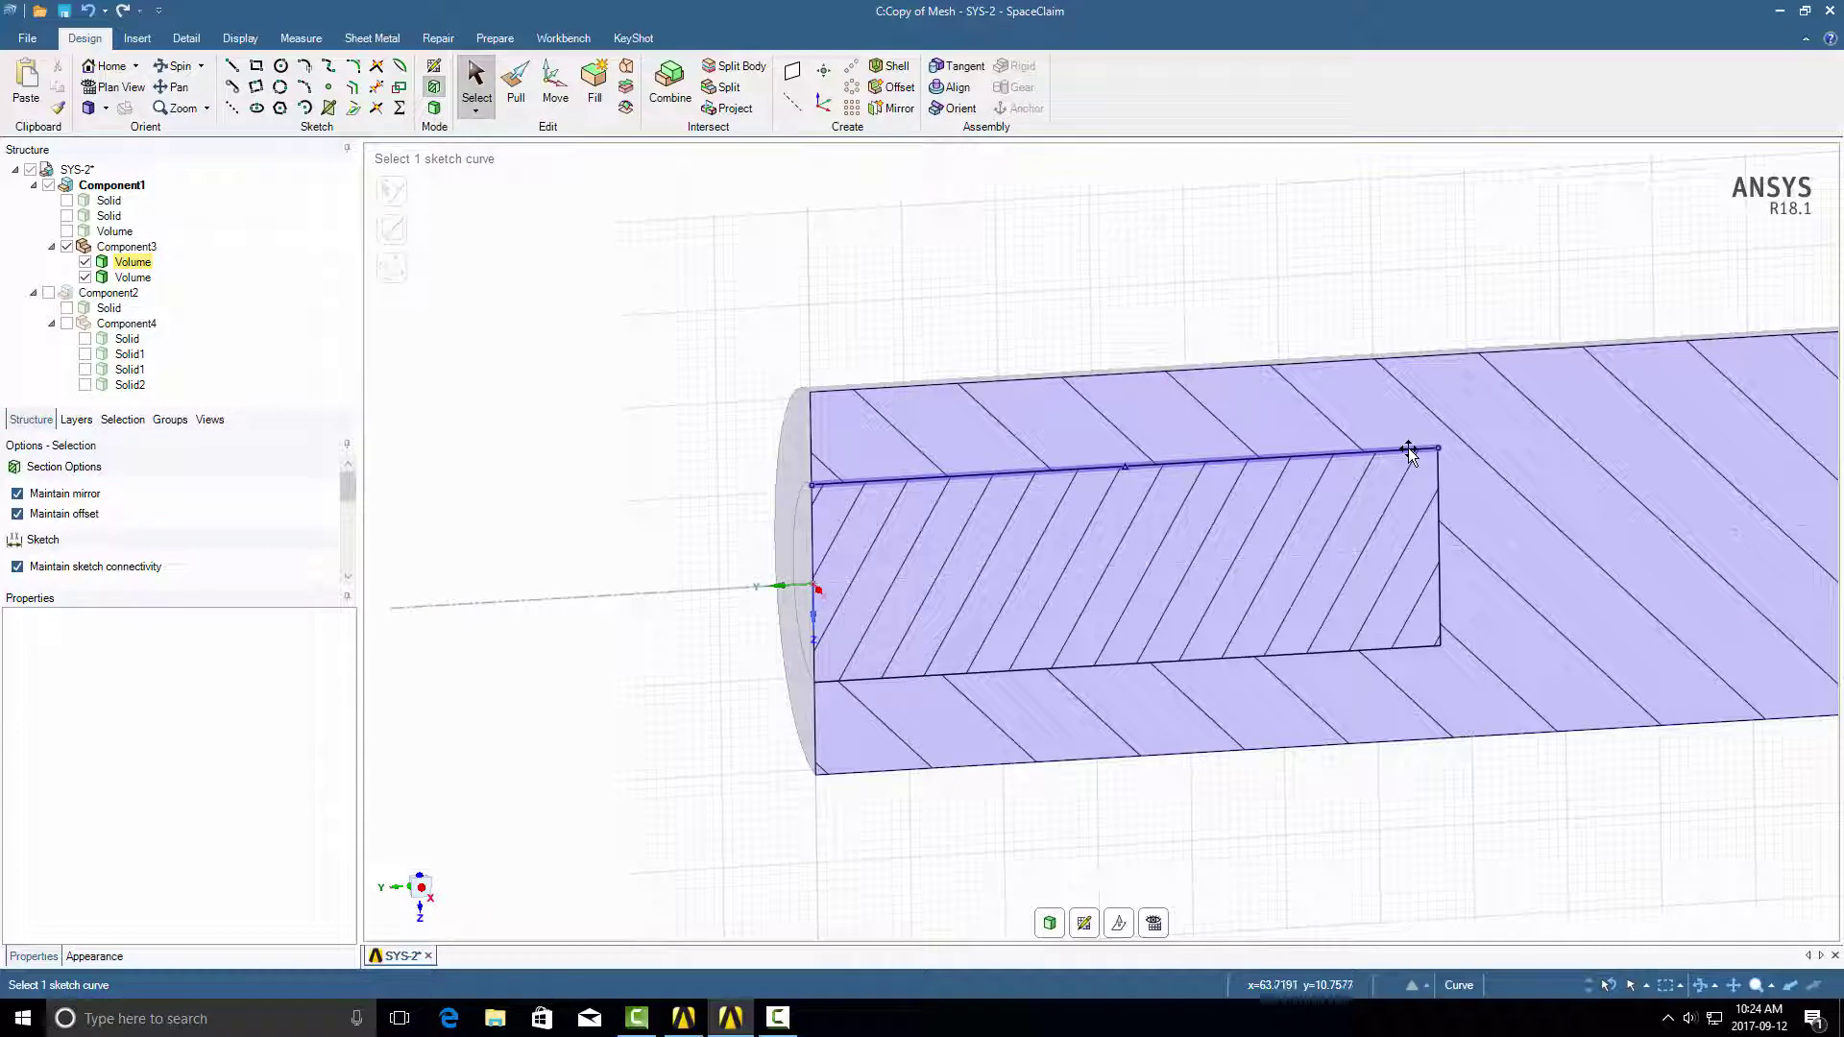
{"action": "key", "text": "Escape"}
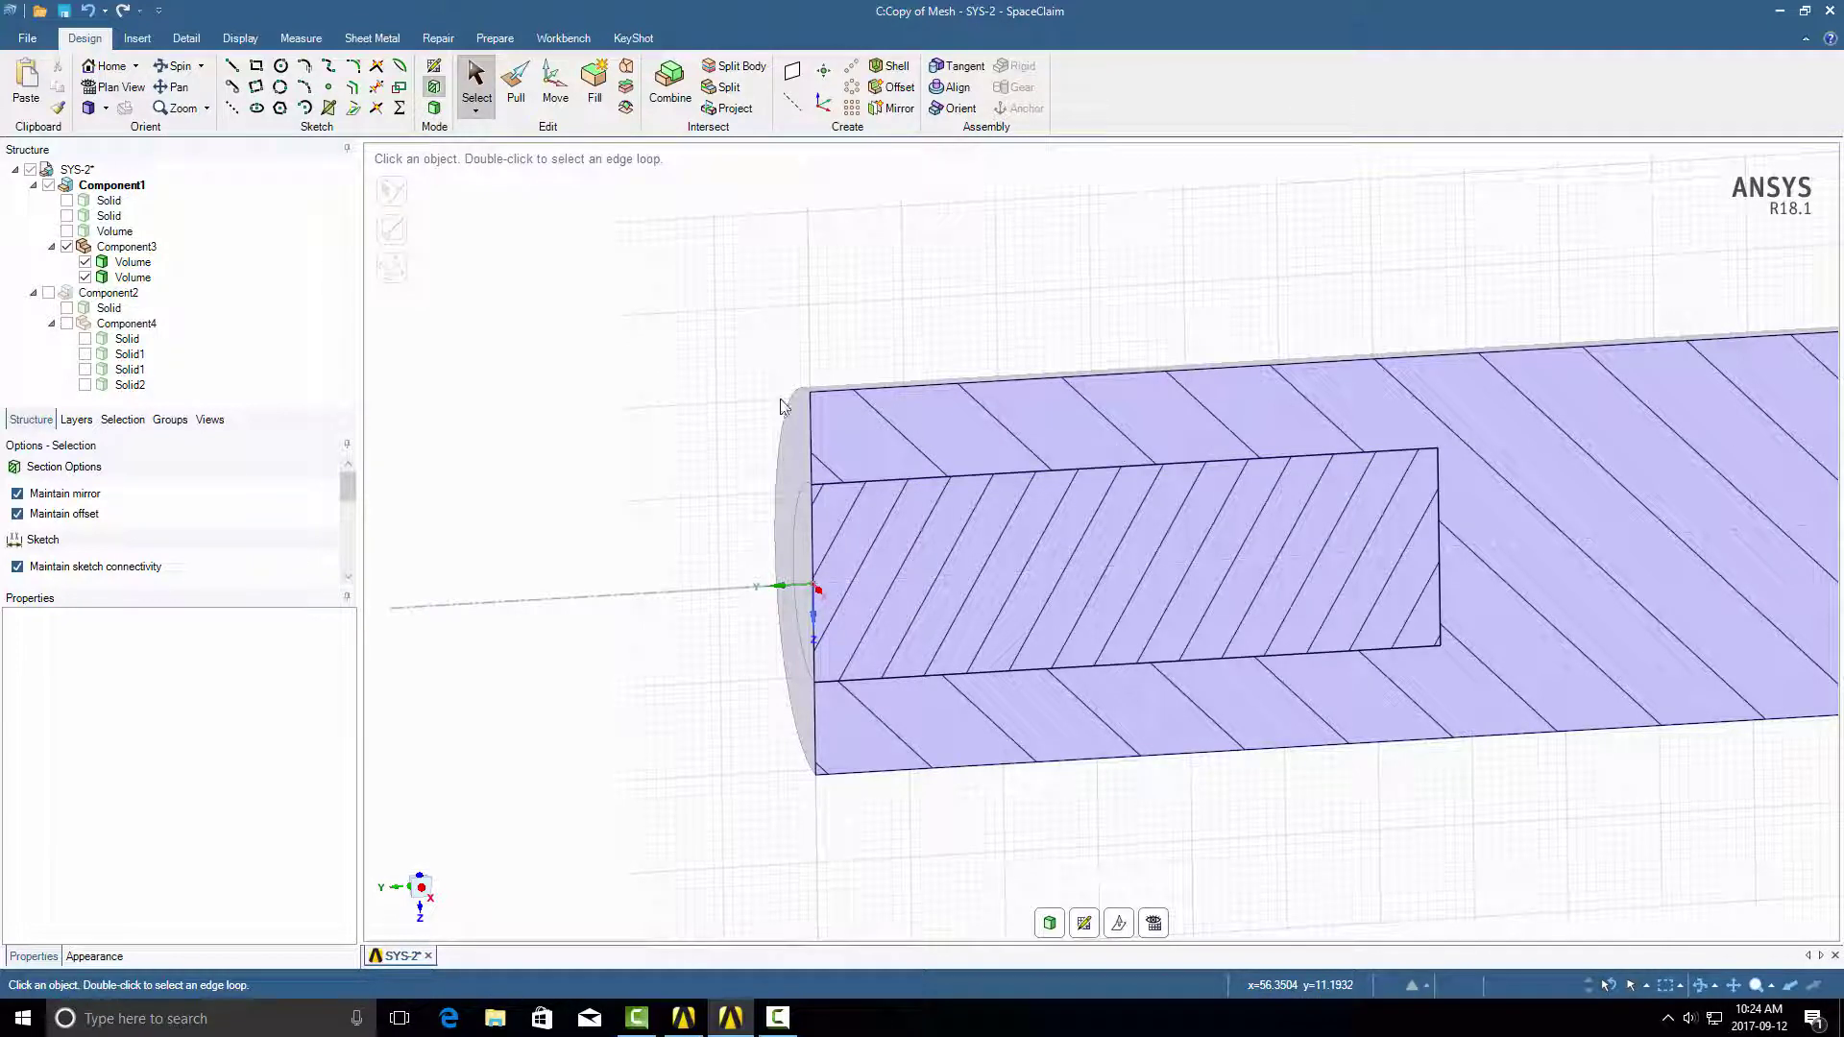
Hide Component3, show Component2 and activate it, and hide Component4's solids.
{"action": "left_click", "coordinate": [434, 108]}
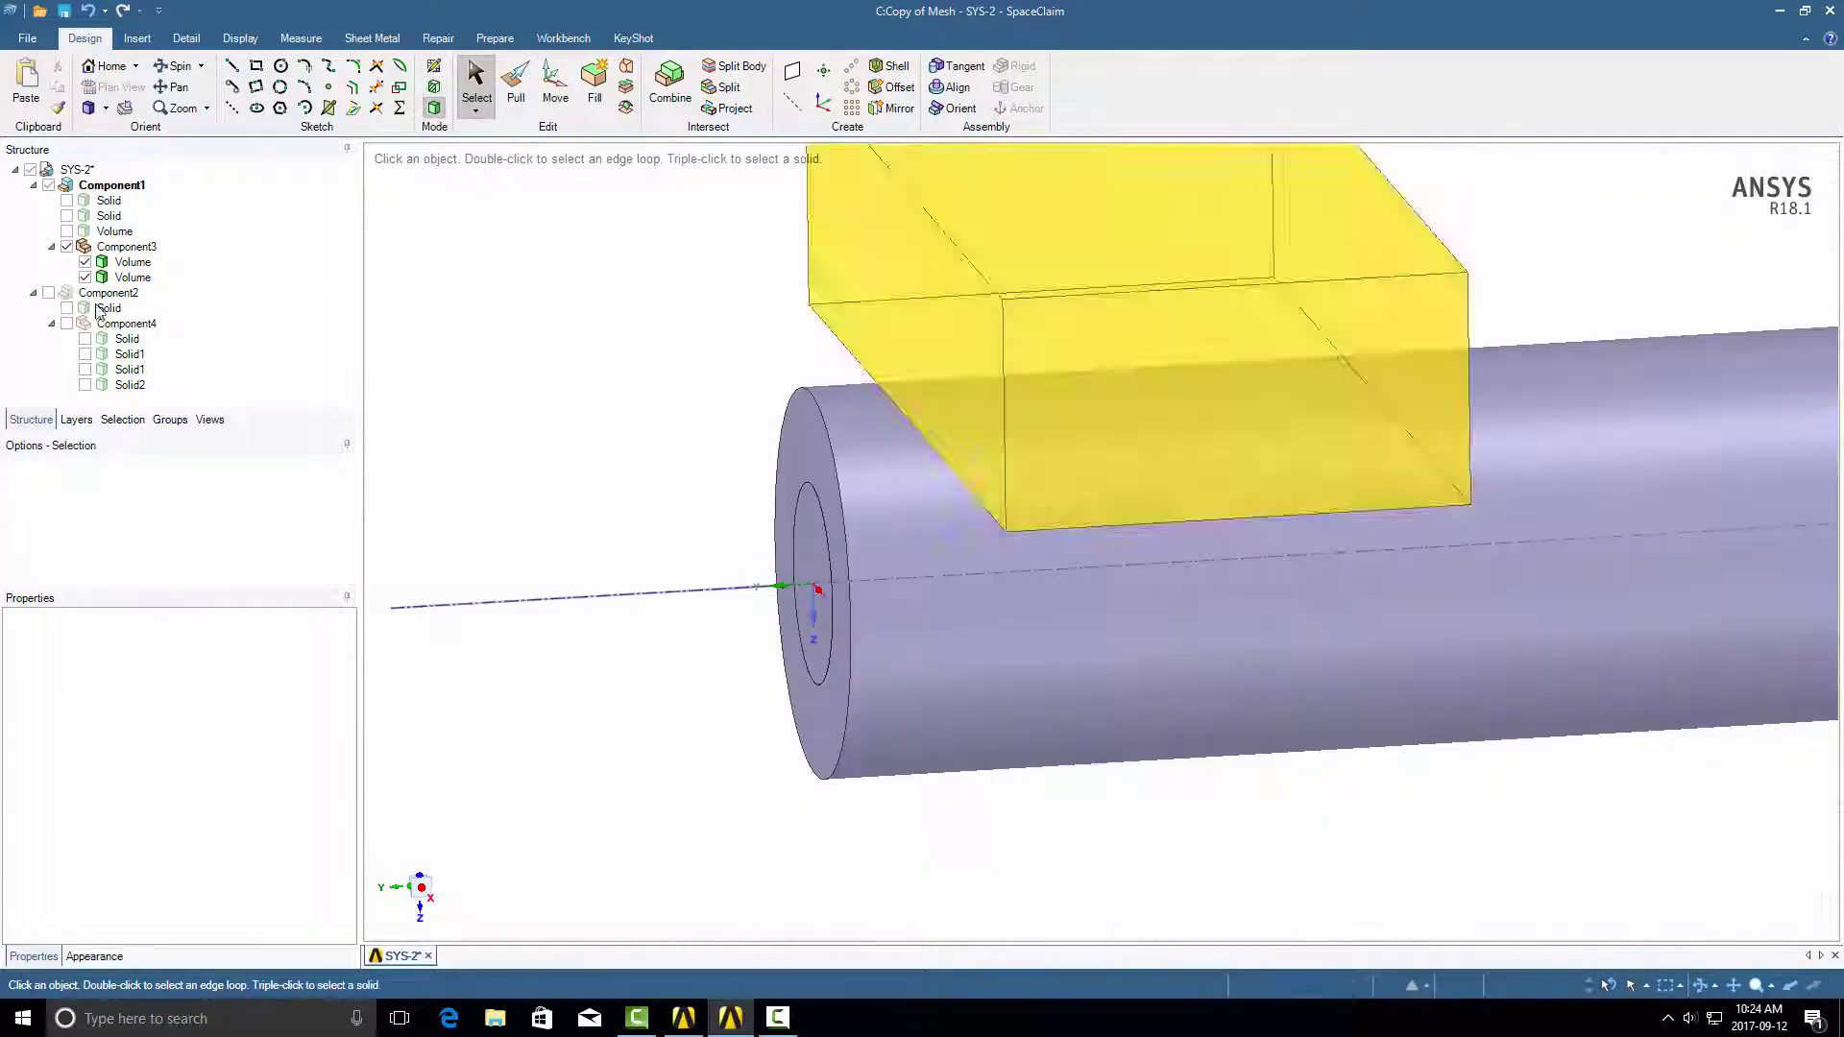
{"action": "left_click", "coordinate": [67, 247]}
{"action": "left_click", "coordinate": [48, 292]}
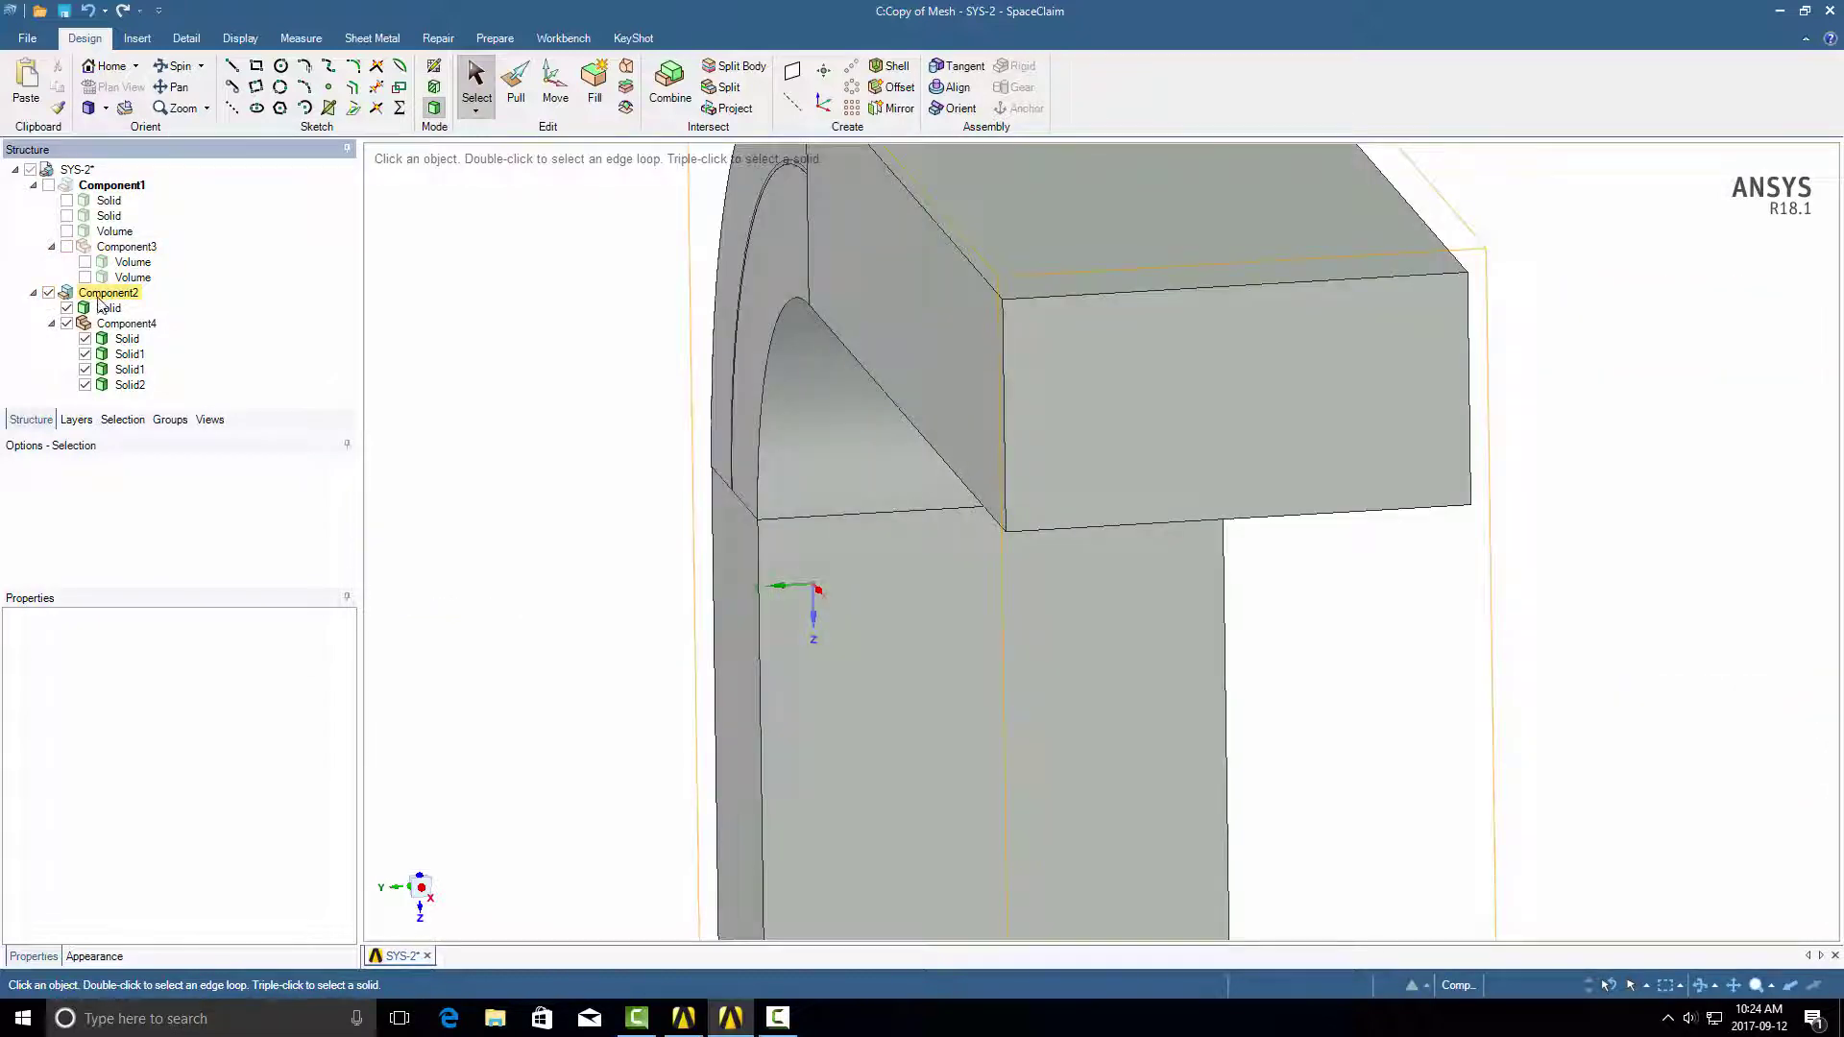
{"action": "right_click", "coordinate": [101, 293]}
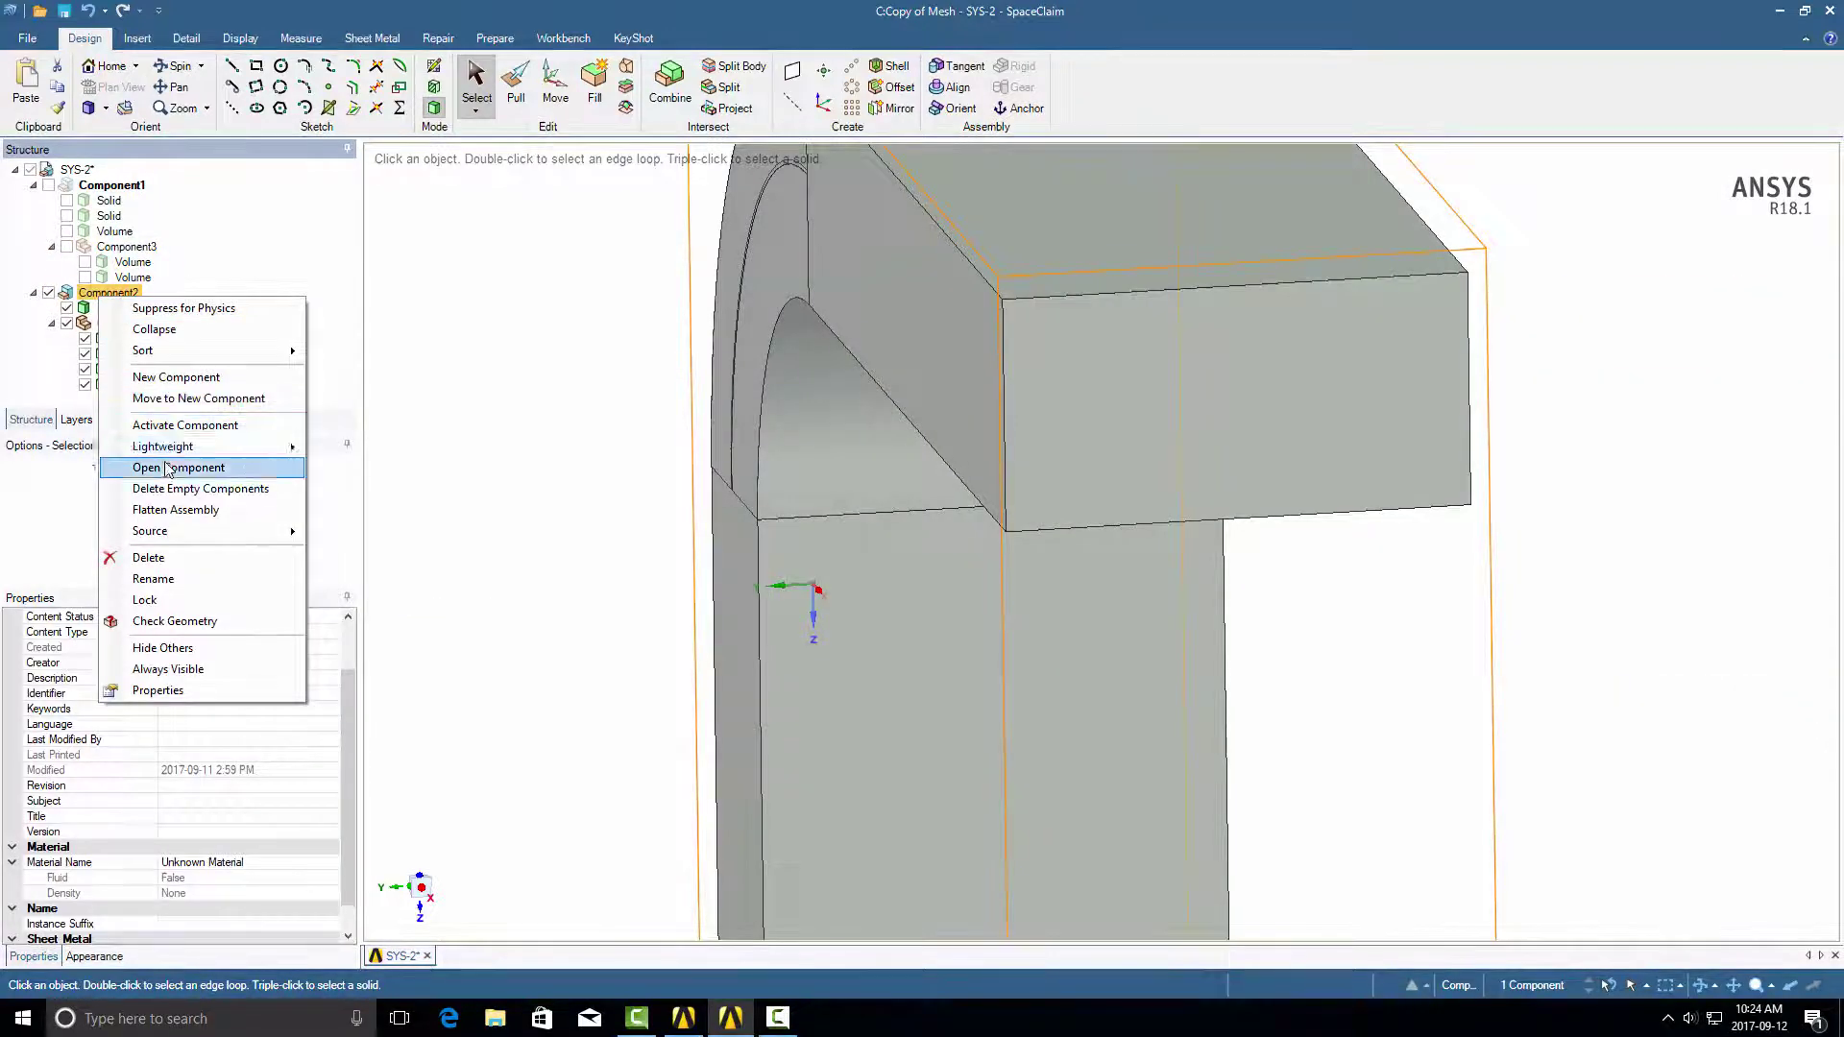
{"action": "left_click", "coordinate": [160, 426]}
{"action": "middle_click_drag", "start_coordinate": [531, 414], "coordinate": [930, 543]}
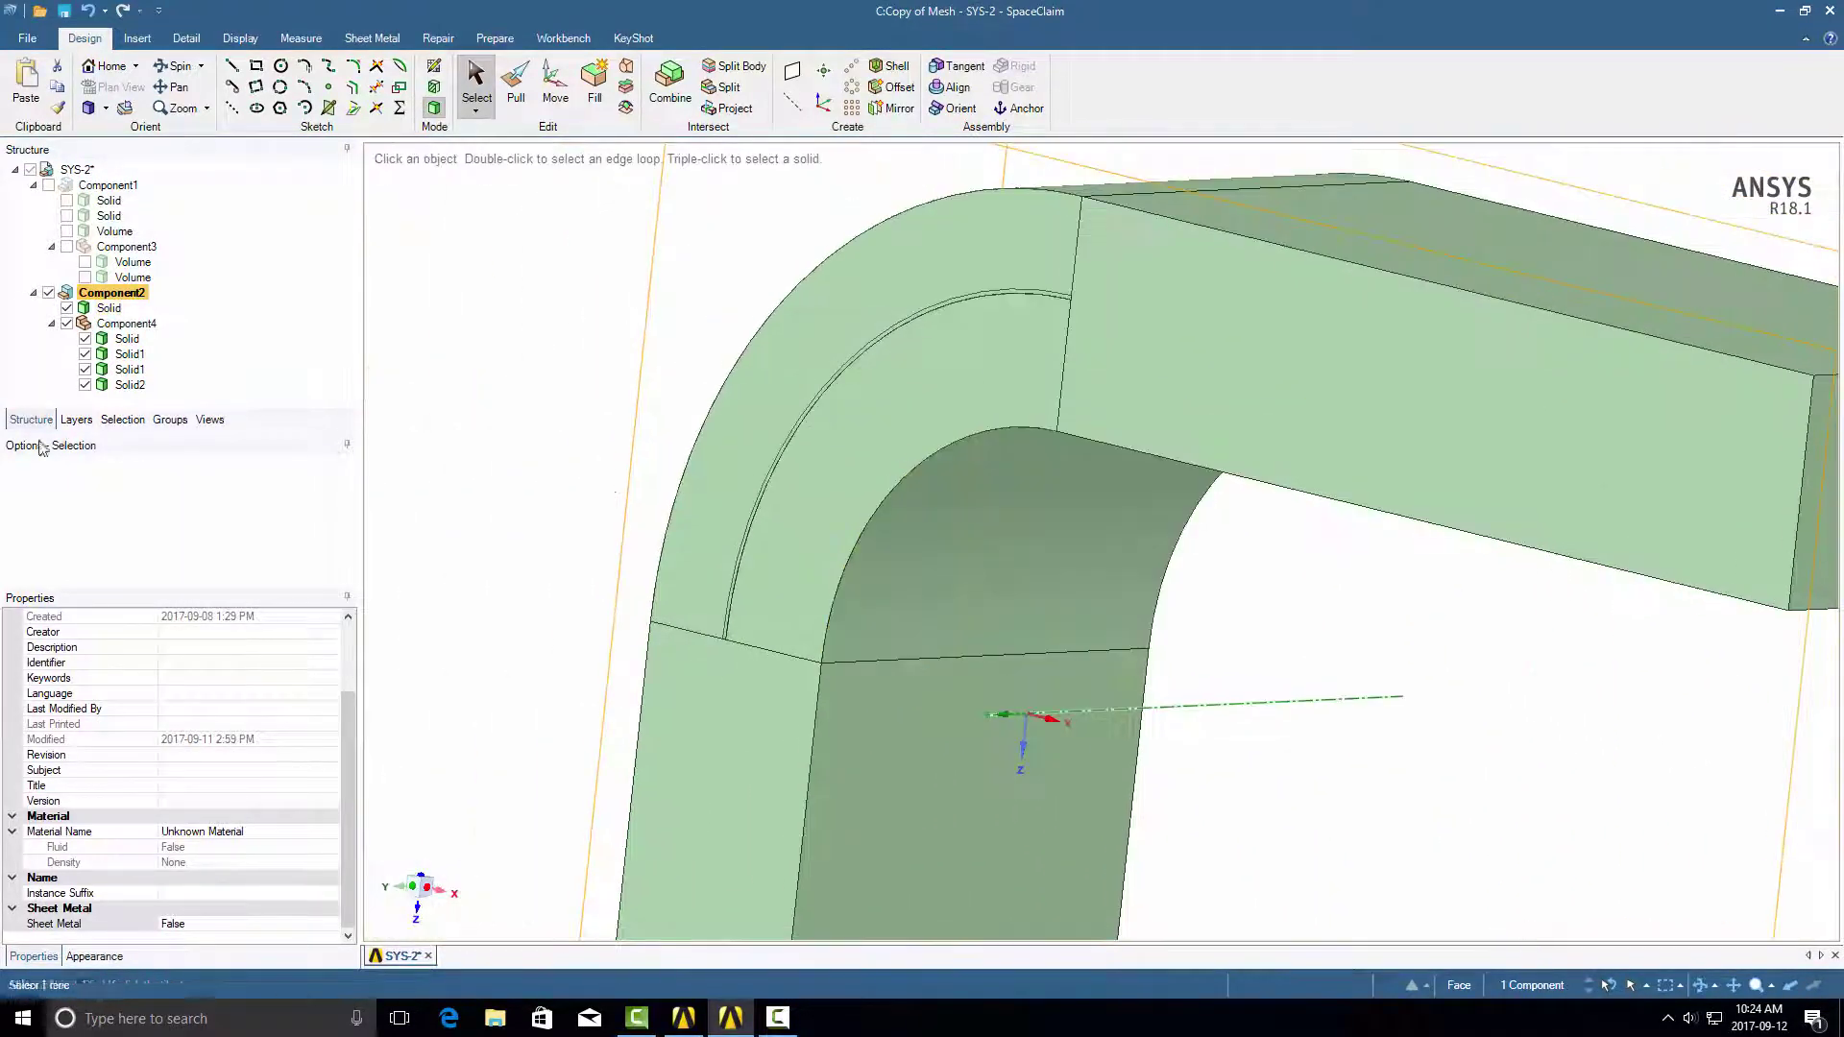
{"action": "left_click", "coordinate": [67, 323]}
Orbit over the bend and select the duct's top faces to inspect the curved vane slot.
{"action": "middle_click_drag", "start_coordinate": [527, 361], "coordinate": [759, 426]}
{"action": "left_click", "coordinate": [1015, 354]}
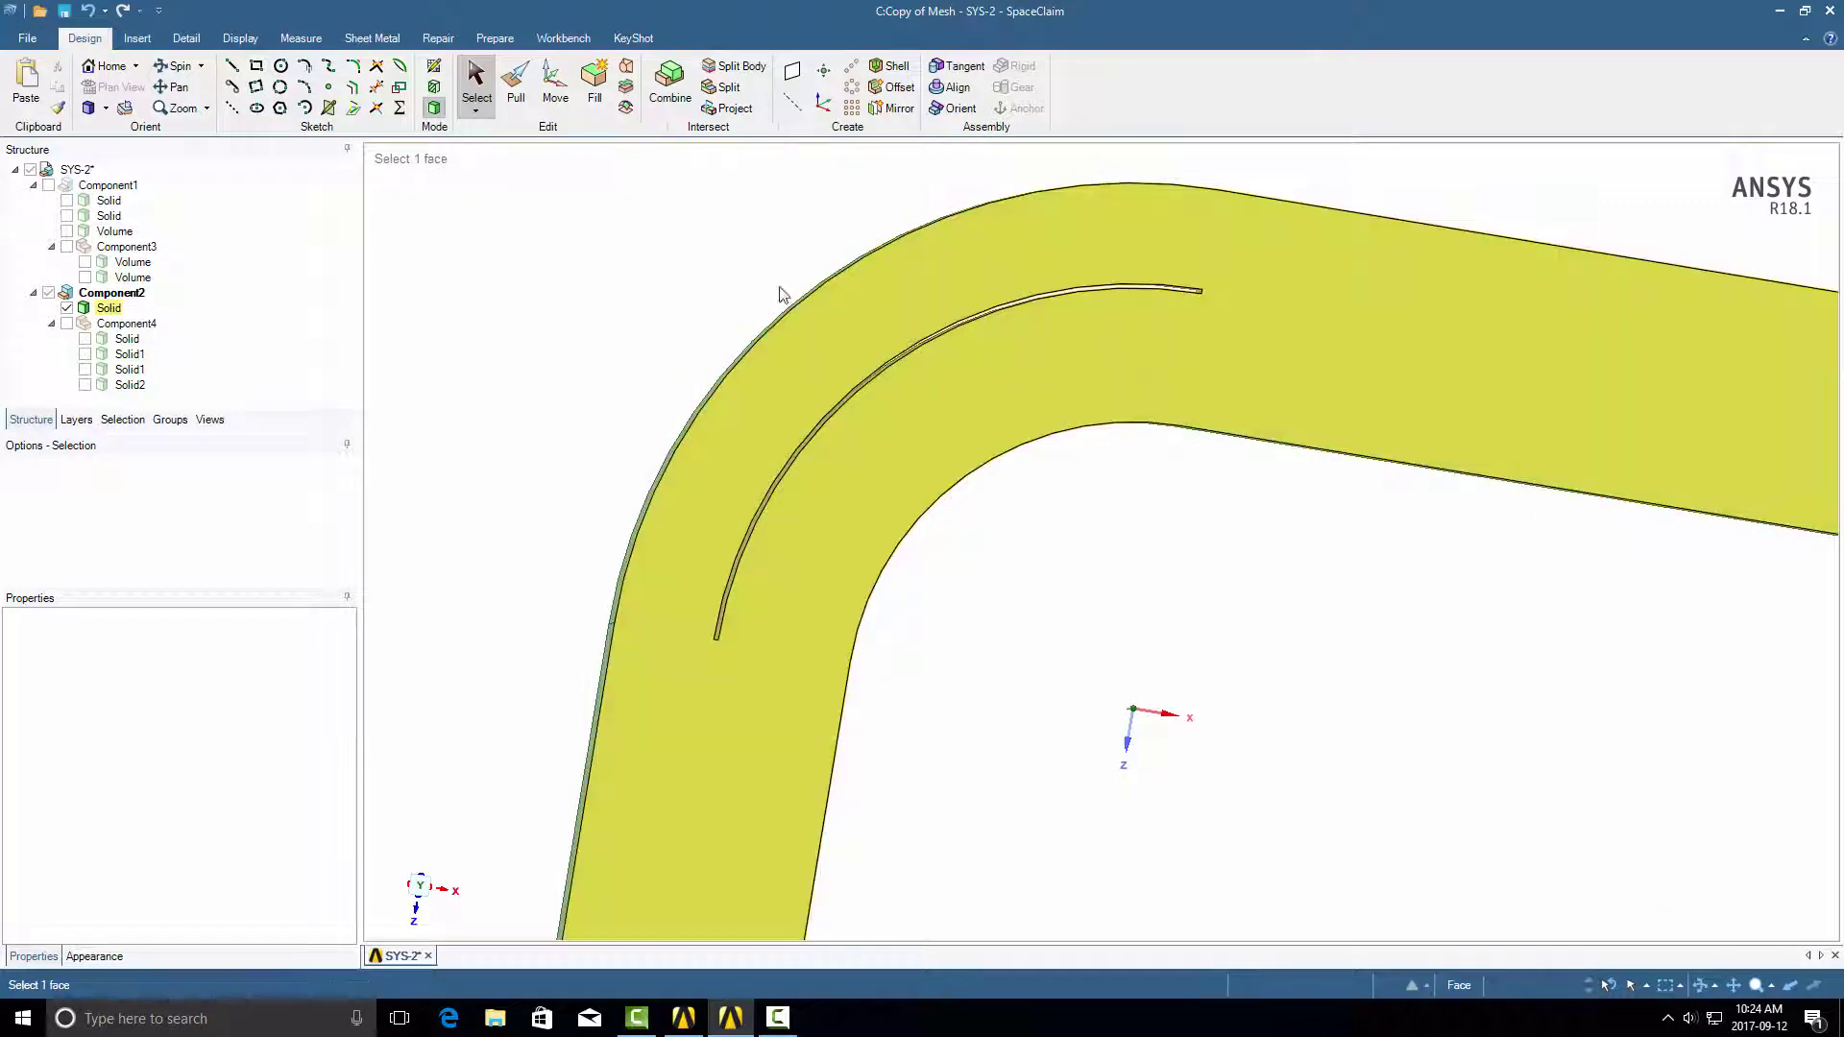
{"action": "left_click", "coordinate": [780, 294]}
{"action": "middle_click_drag", "start_coordinate": [779, 294], "coordinate": [609, 358]}
{"action": "scroll", "coordinate": [682, 289], "scroll_direction": "down", "scroll_amount": 5}
{"action": "left_click", "coordinate": [985, 376]}
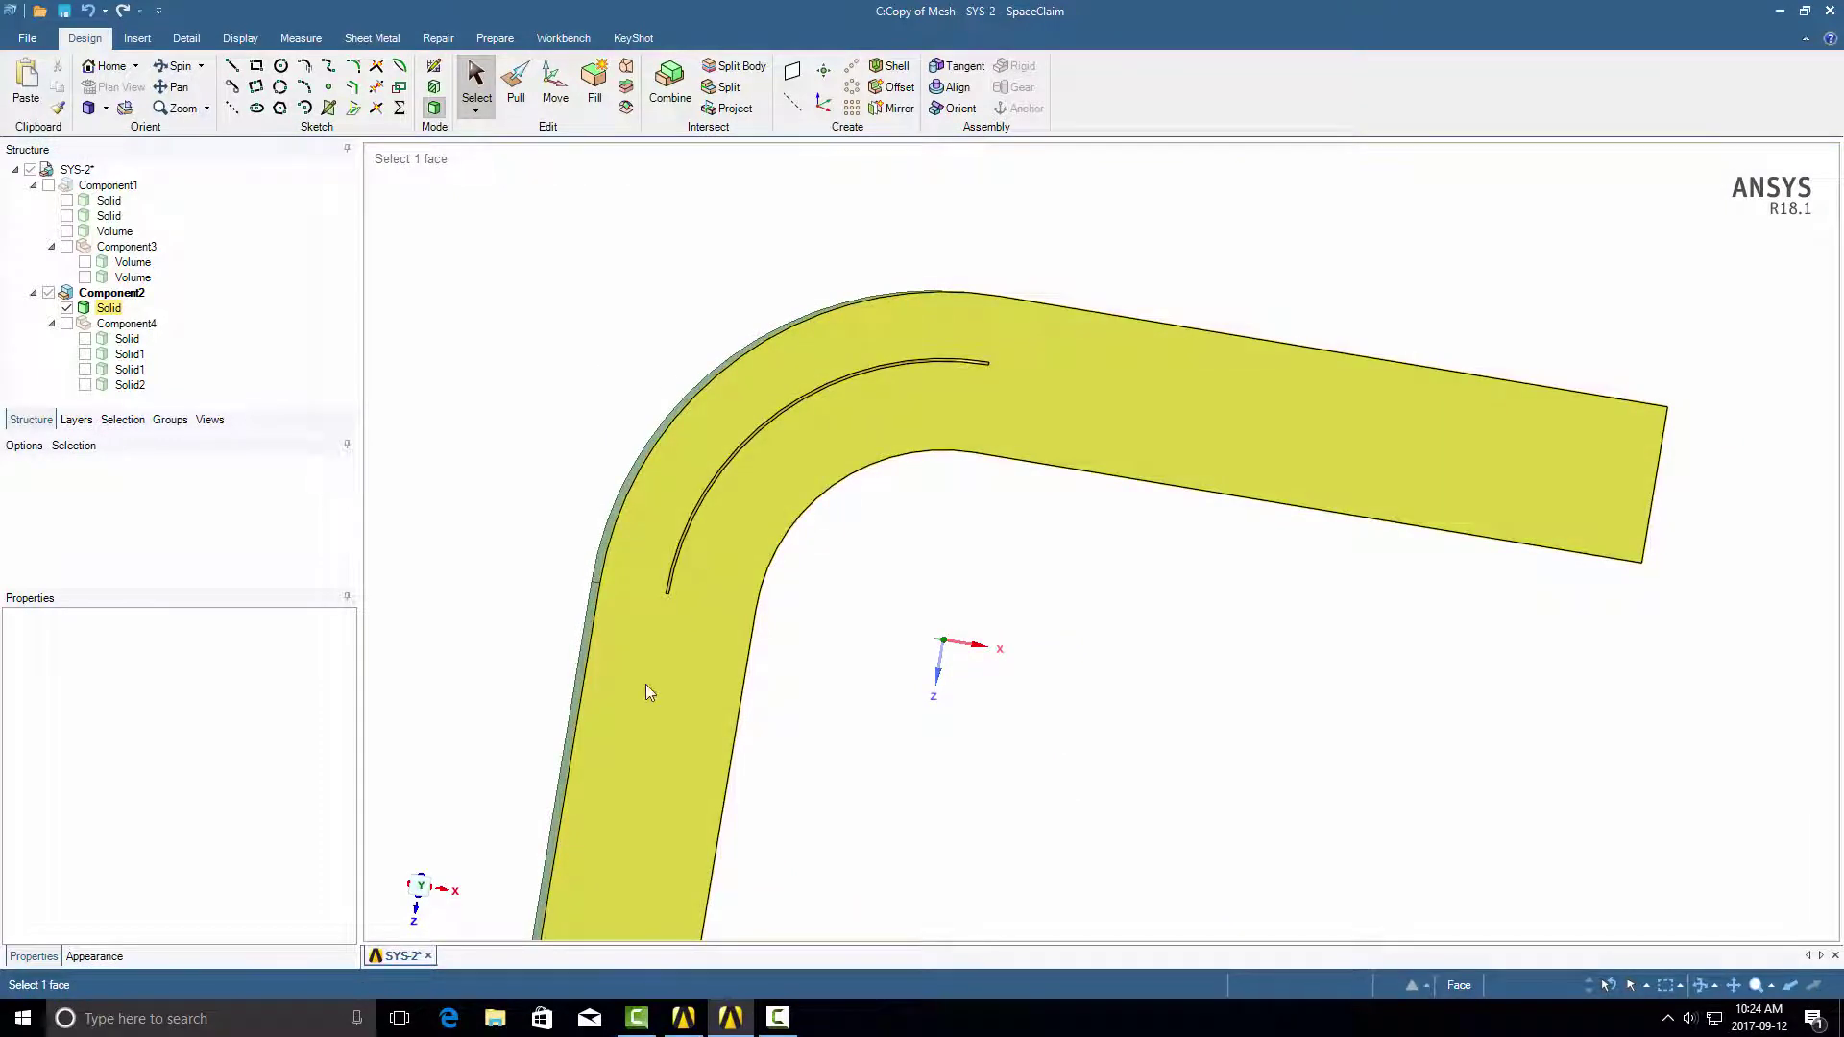
{"action": "left_click", "coordinate": [715, 268]}
{"action": "middle_click_drag", "start_coordinate": [715, 267], "coordinate": [676, 288]}
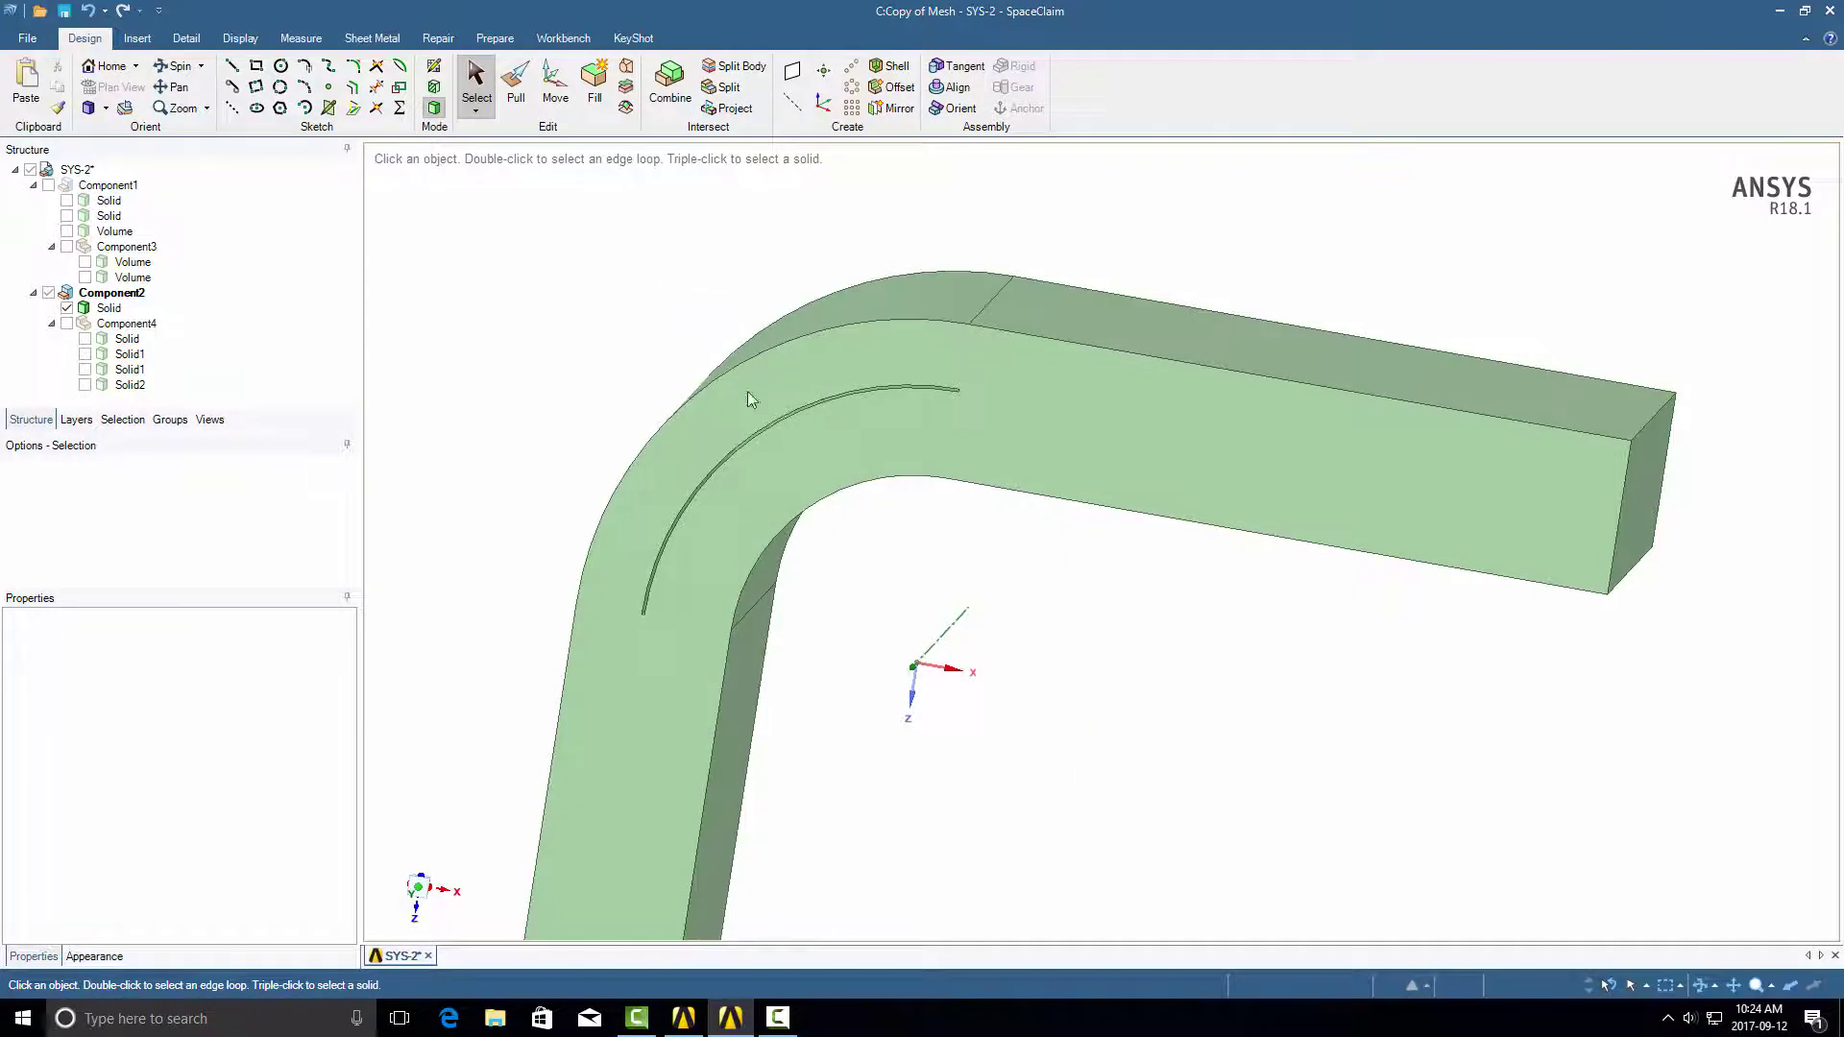
Hide Component2's Solid, show Component4's four solids, and select the outer curved bend piece.
{"action": "left_click", "coordinate": [66, 307]}
{"action": "left_click", "coordinate": [67, 322]}
{"action": "middle_click_drag", "start_coordinate": [420, 347], "coordinate": [548, 342]}
{"action": "left_click", "coordinate": [1164, 400]}
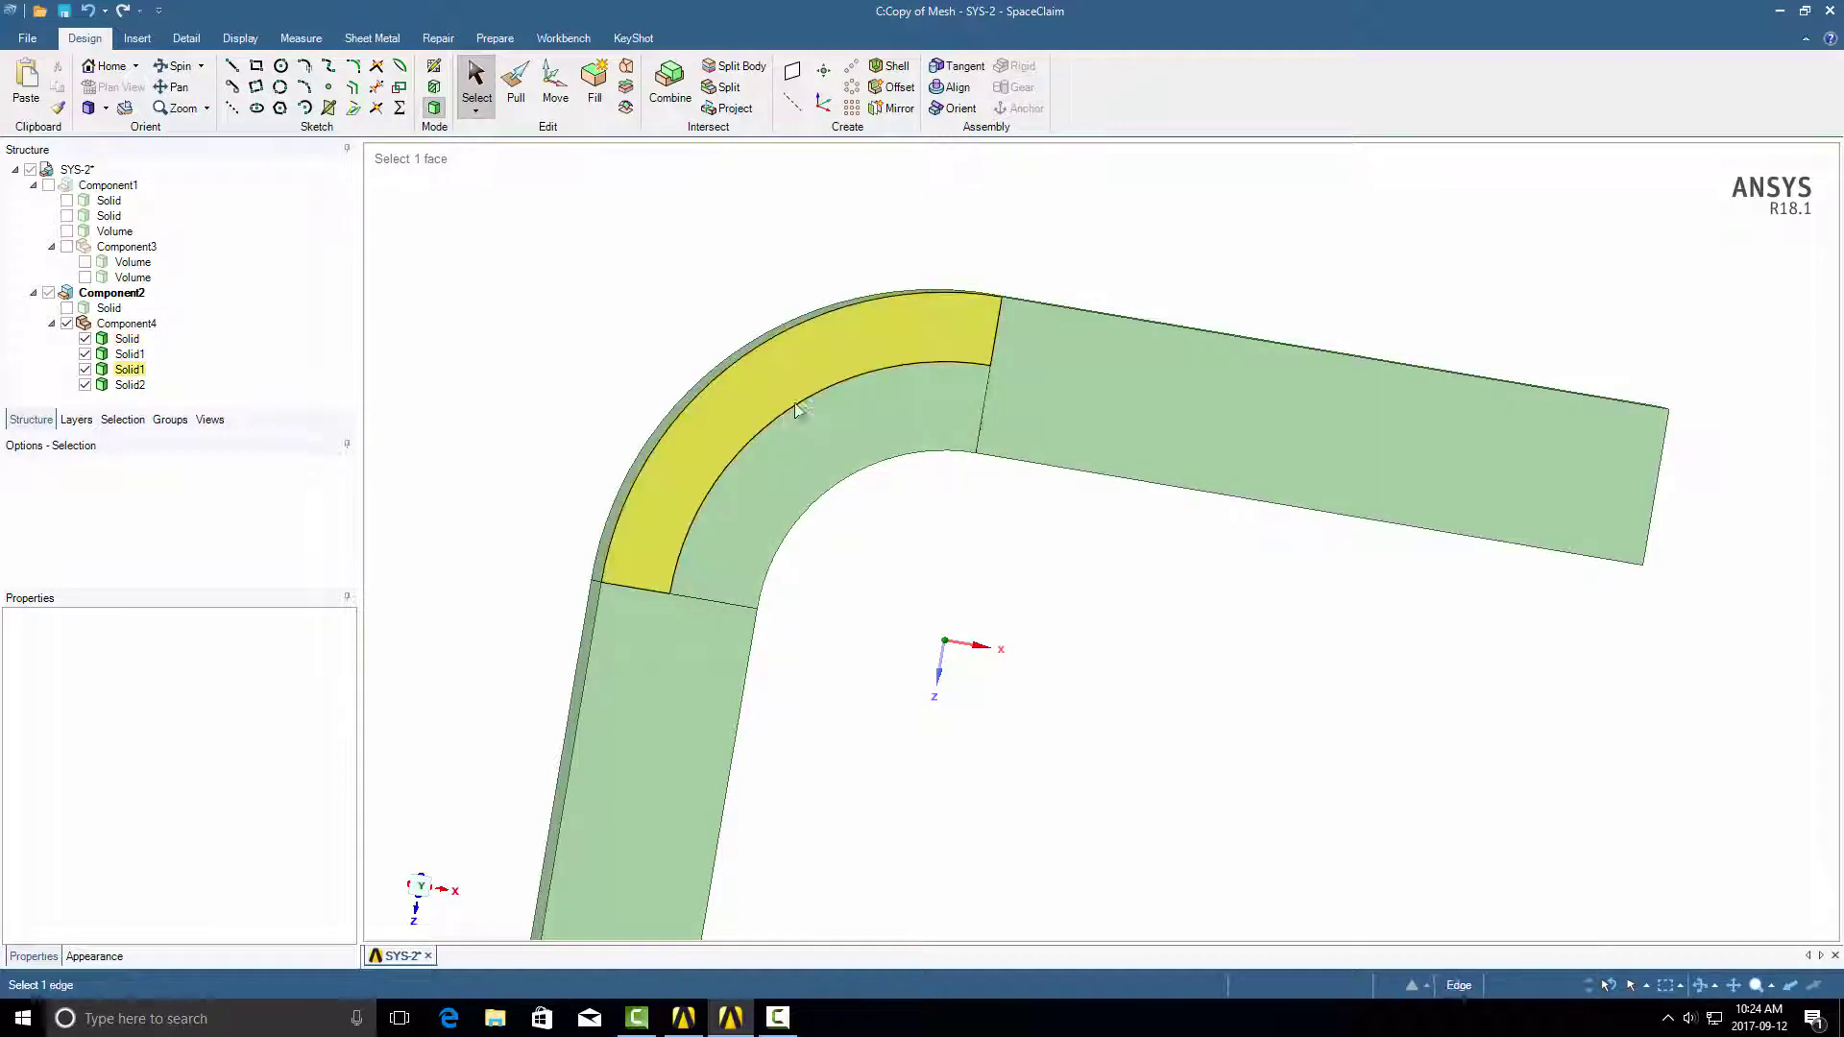
{"action": "middle_click_drag", "start_coordinate": [630, 316], "coordinate": [636, 341]}
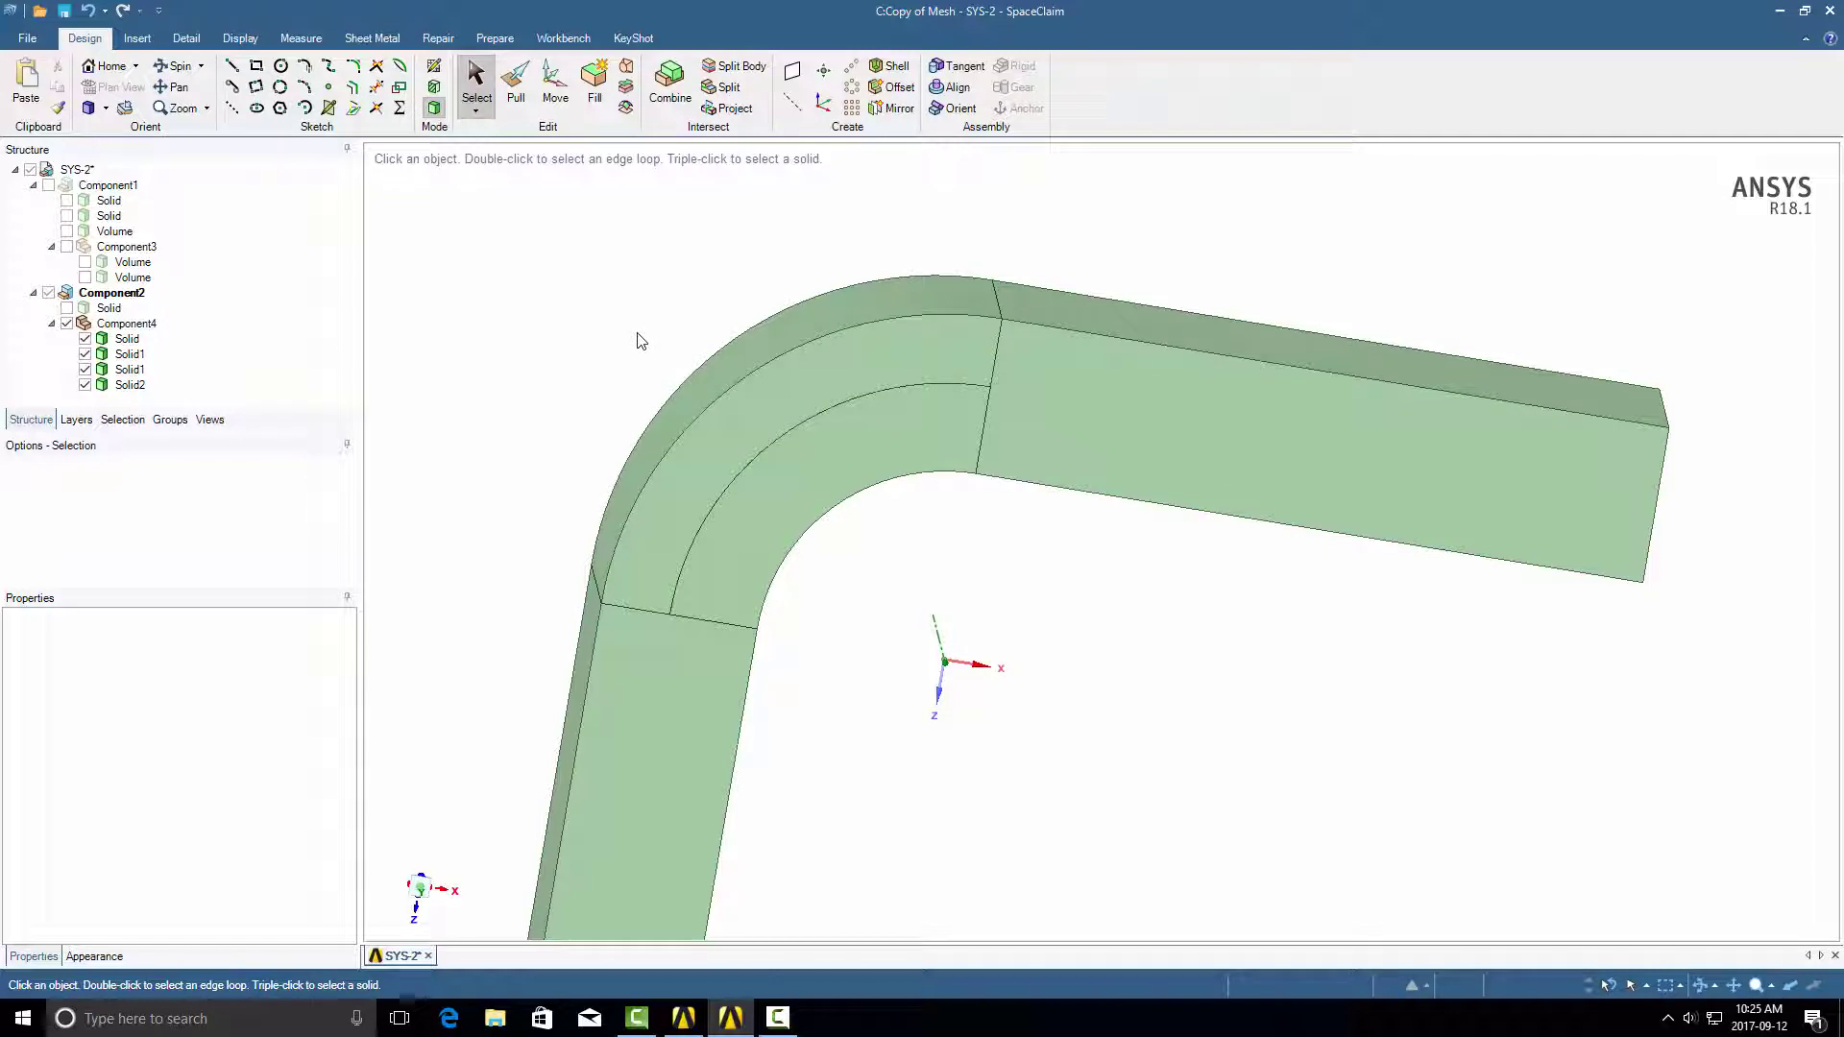